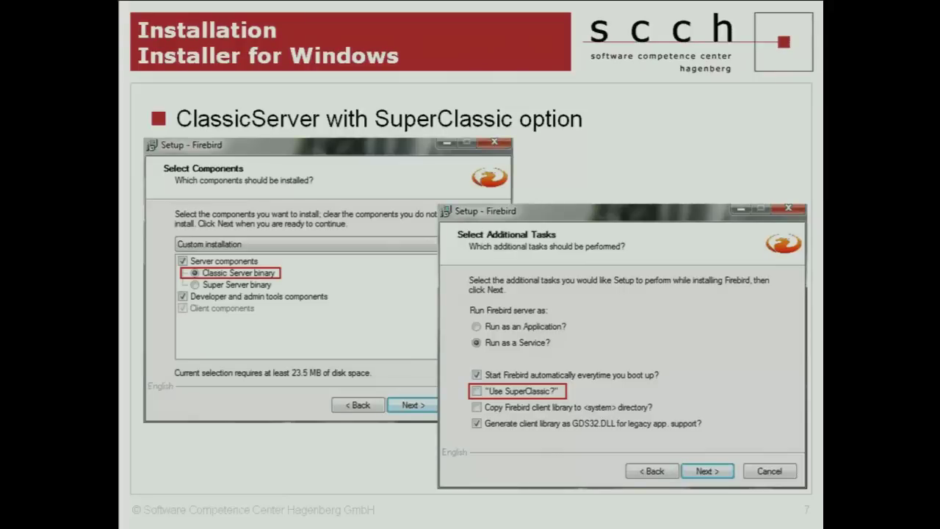
Advance the presentation to the live demonstration slide and switch to the Windows 7 virtual machine
key(Page_Down)
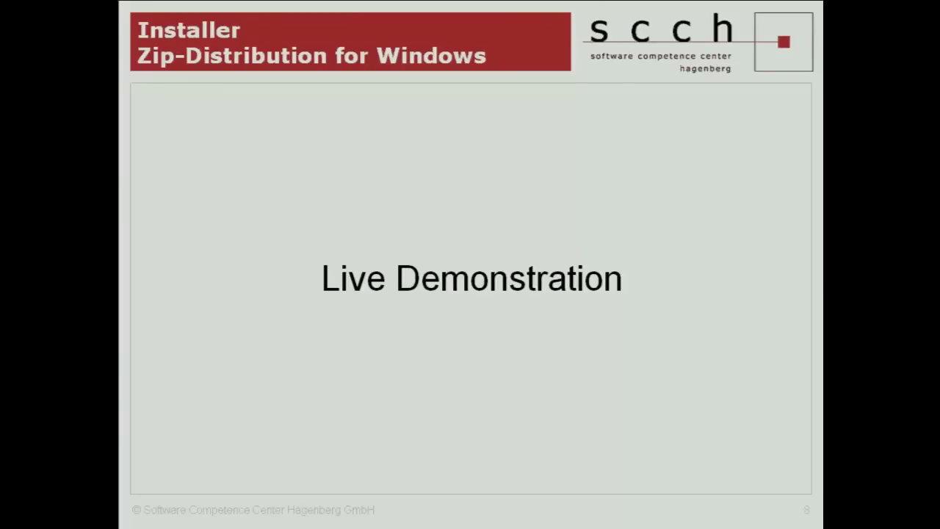
key(alt+Tab)
key(alt+Tab)
key(alt+Tab)
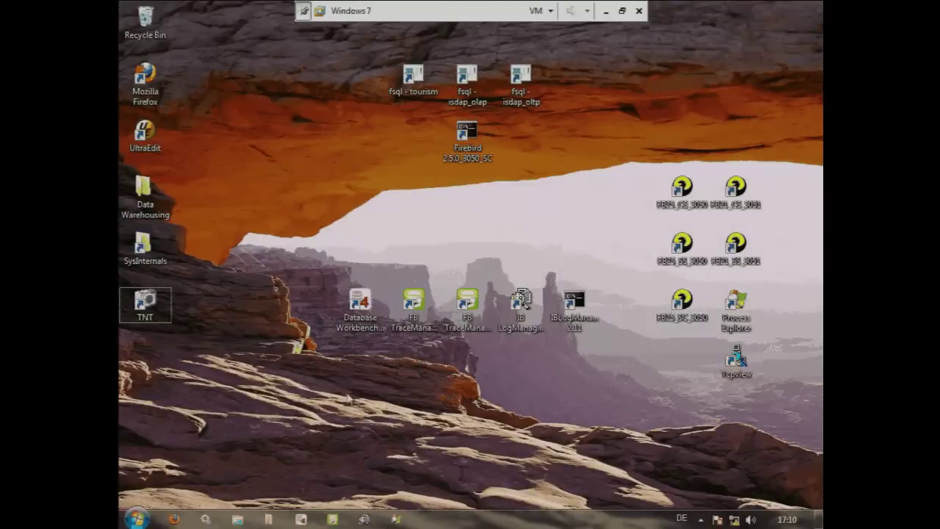
Switch to Windows Explorer and open the Firebird_250_3050_SC folder inside Program Files\Firebird
click(237, 519)
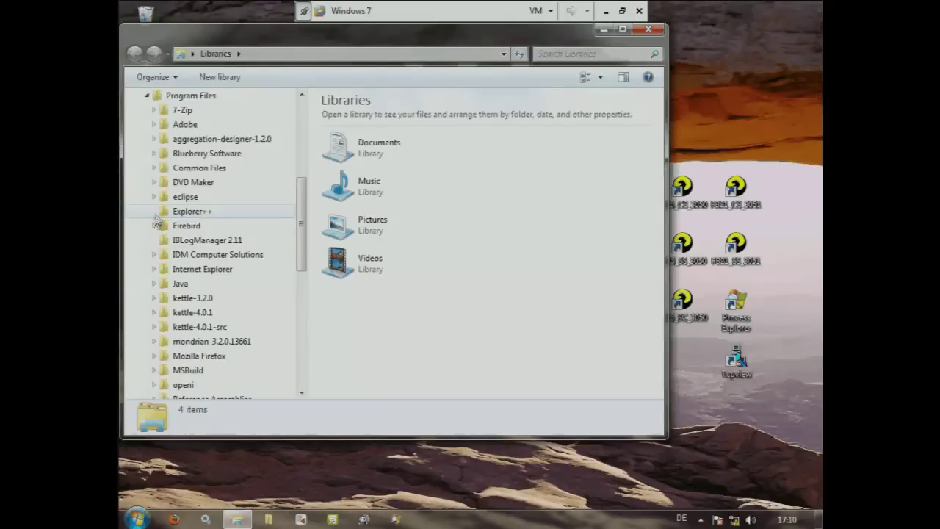
click(154, 224)
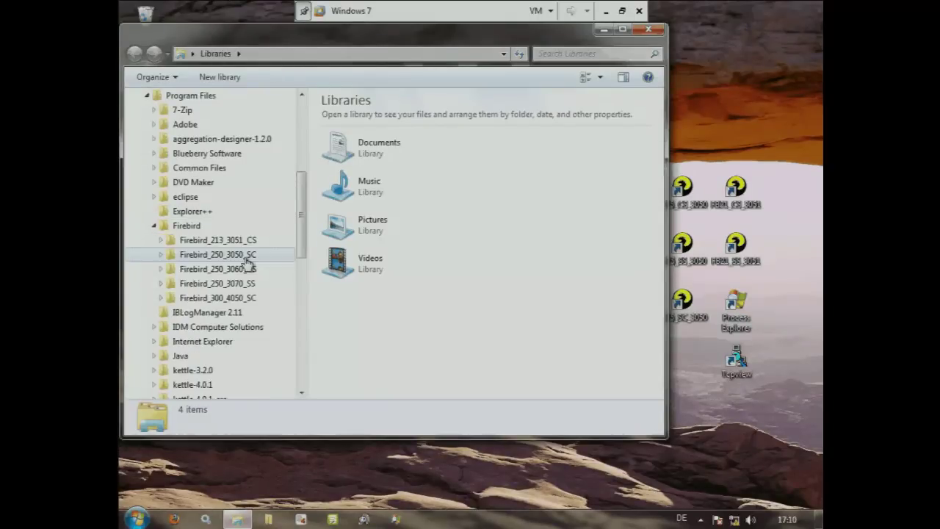
click(220, 254)
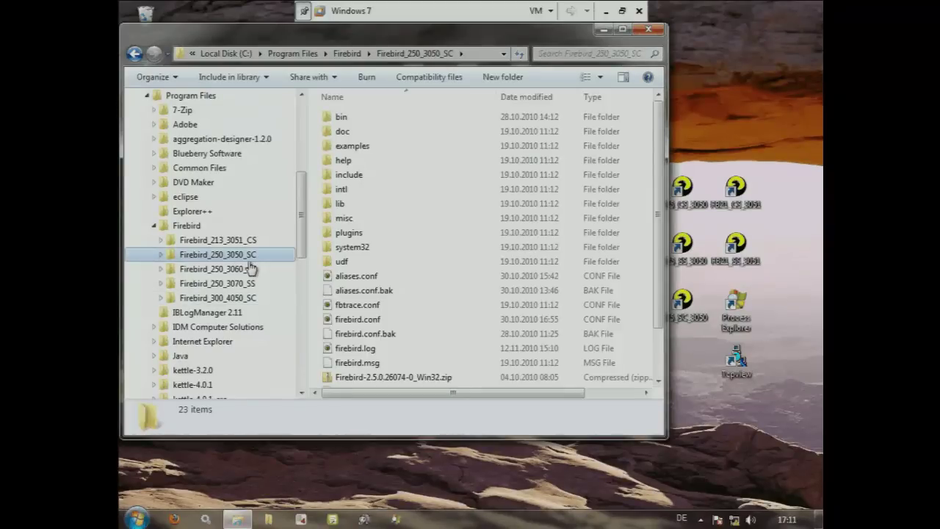
Examine the installed Firebird Server service in the Services console and minimize the console
click(205, 519)
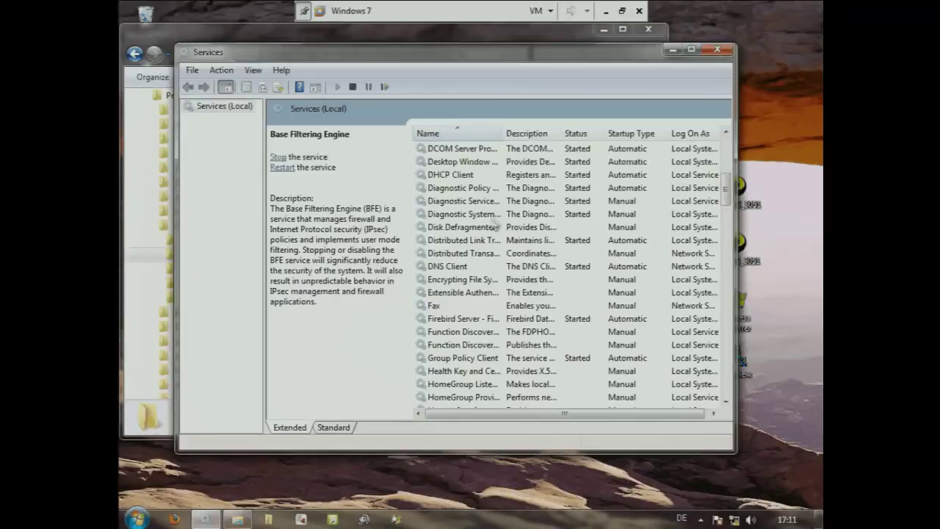
scroll(492, 219, down, 3)
click(491, 201)
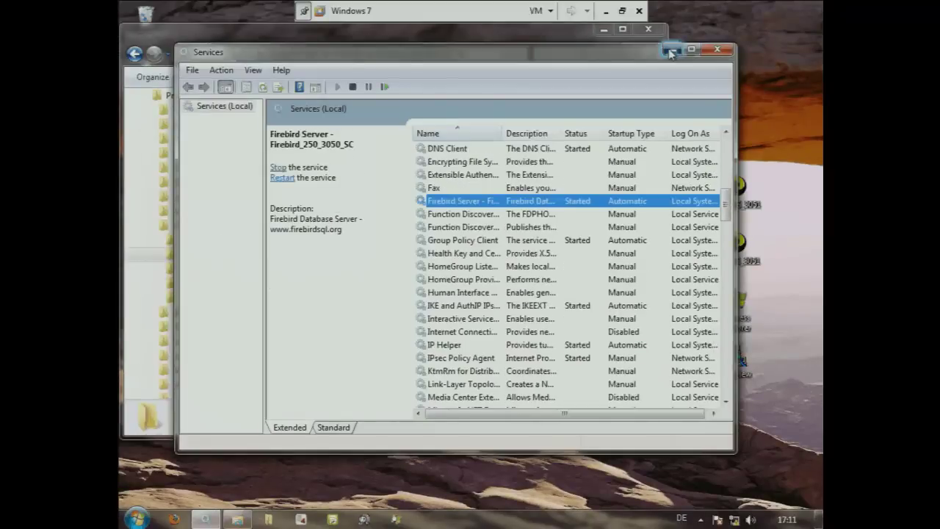
click(670, 50)
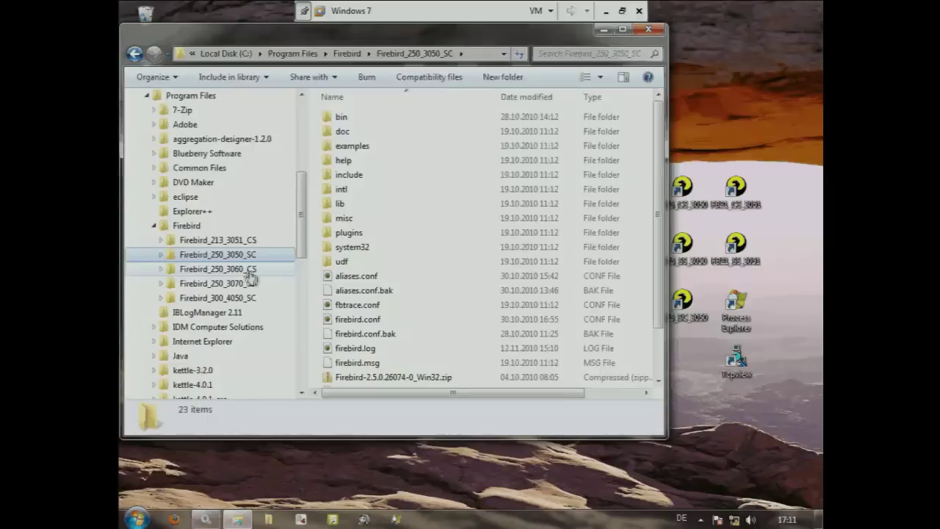
Open the Firebird_250_3060_CS folder, view the contents of Firebird-2.5.0.26074-0_Win32.zip and return to the folder
click(220, 269)
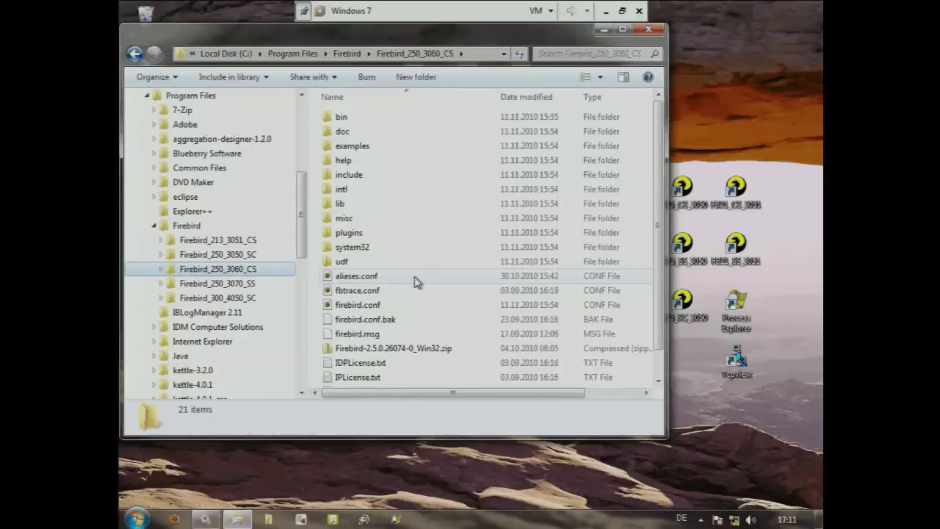
double_click(441, 348)
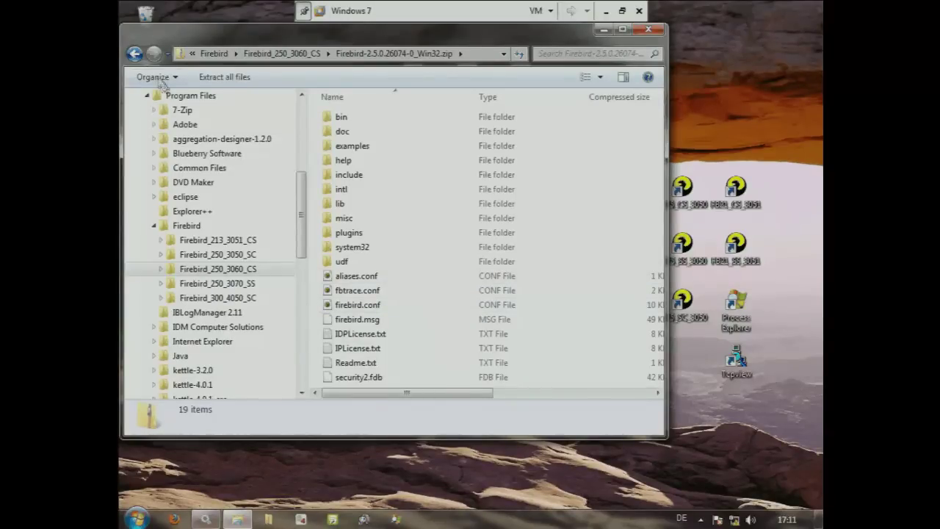
key(BackSpace)
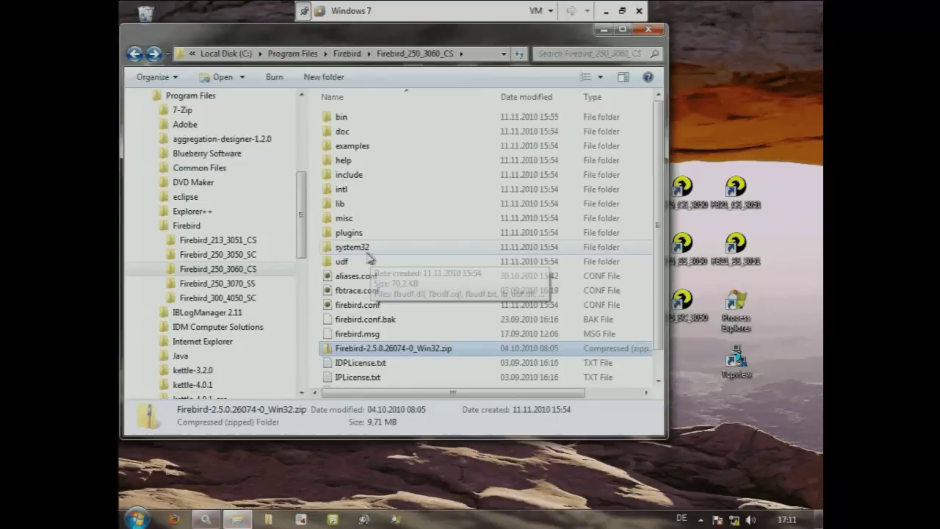
Open firebird.conf from the Firebird_250_3060_CS folder in UltraEdit, search for 3060 and highlight the RemoteServicePort value
double_click(357, 303)
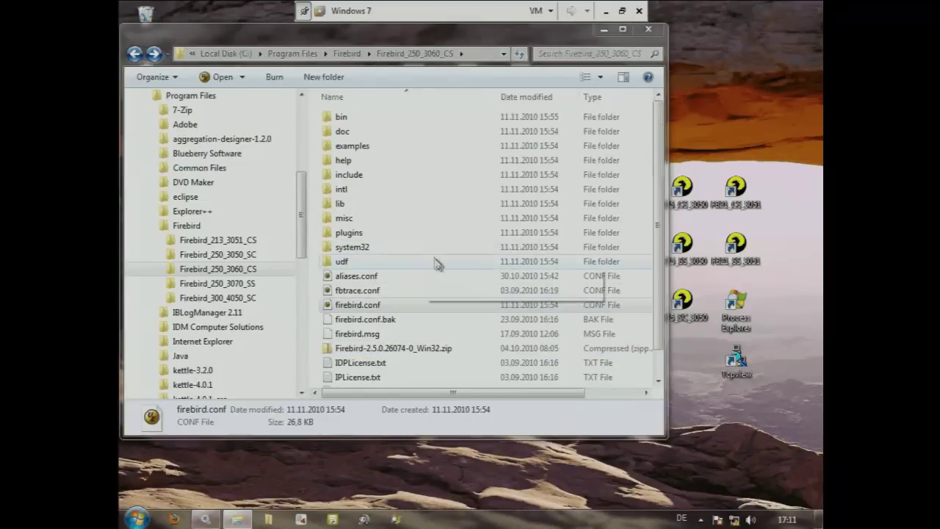
key(ctrl+f)
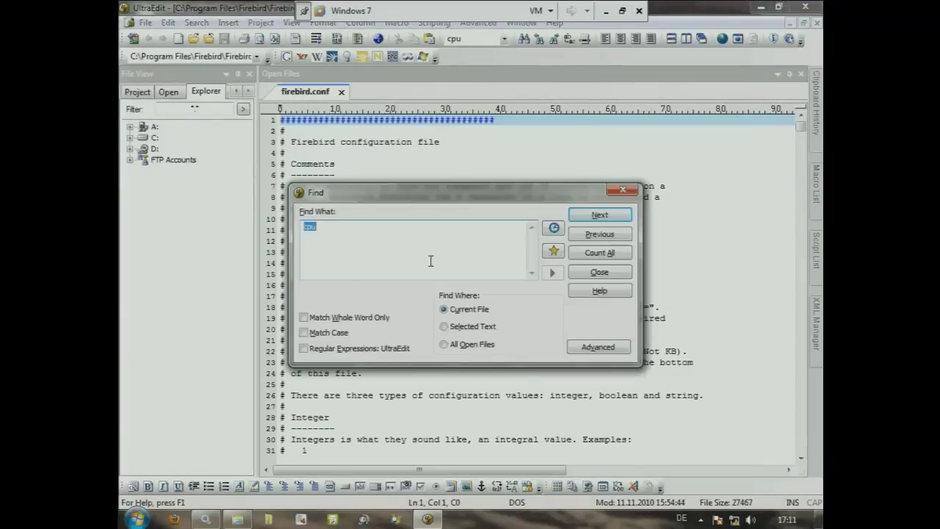
text(3060)
key(Return)
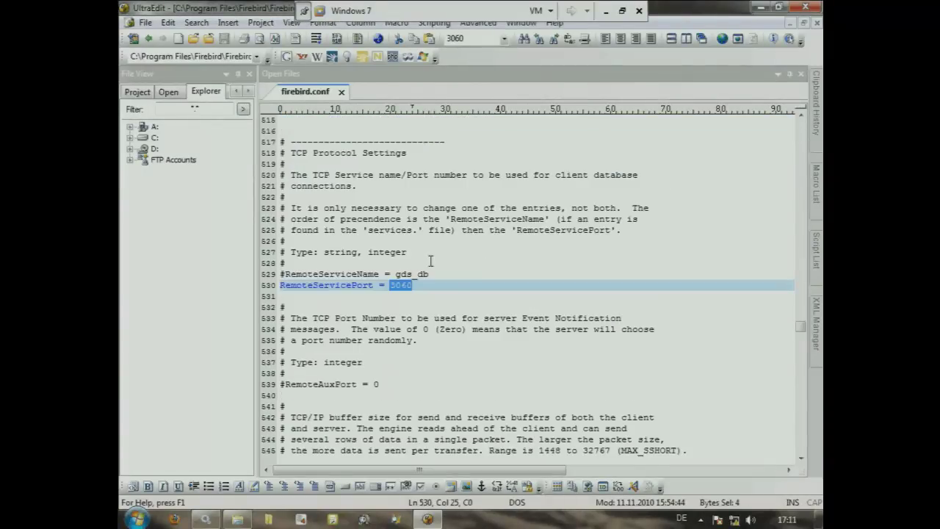
click(336, 286)
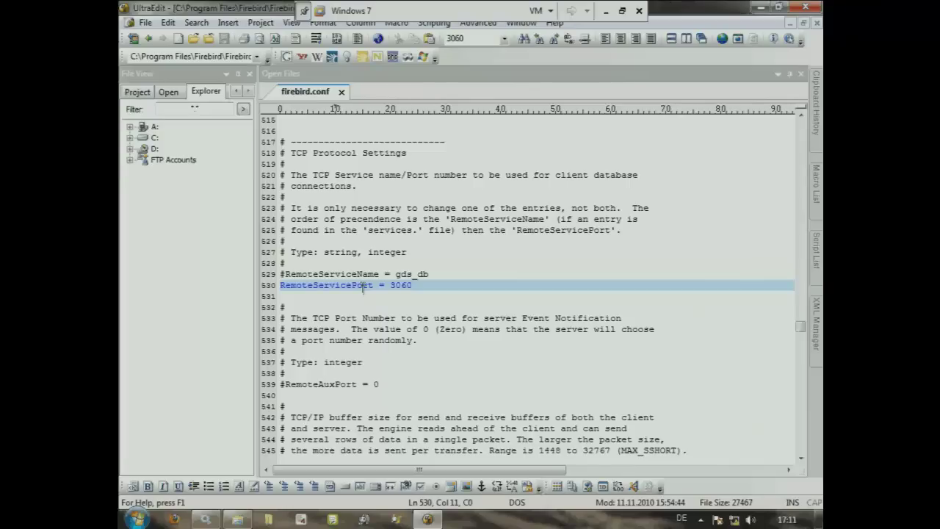
drag(390, 285, 429, 297)
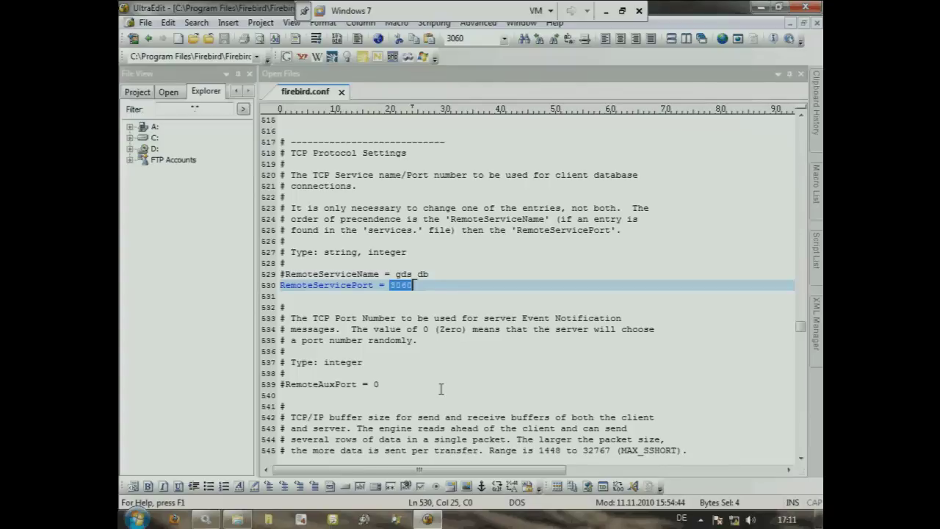
Switch to Explorer++ and open a command prompt in the bin folder of Firebird_250_3060_CS
click(237, 519)
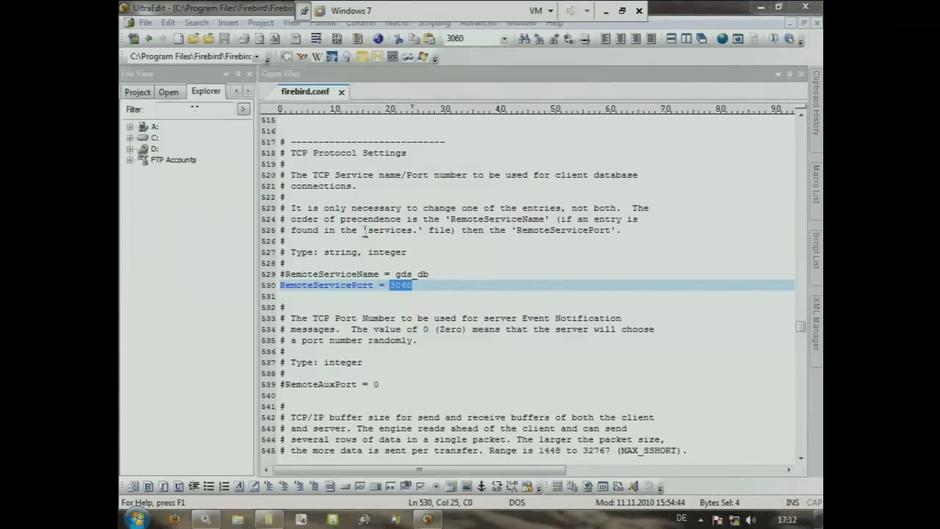
key(alt+Tab)
click(155, 190)
click(168, 216)
click(252, 254)
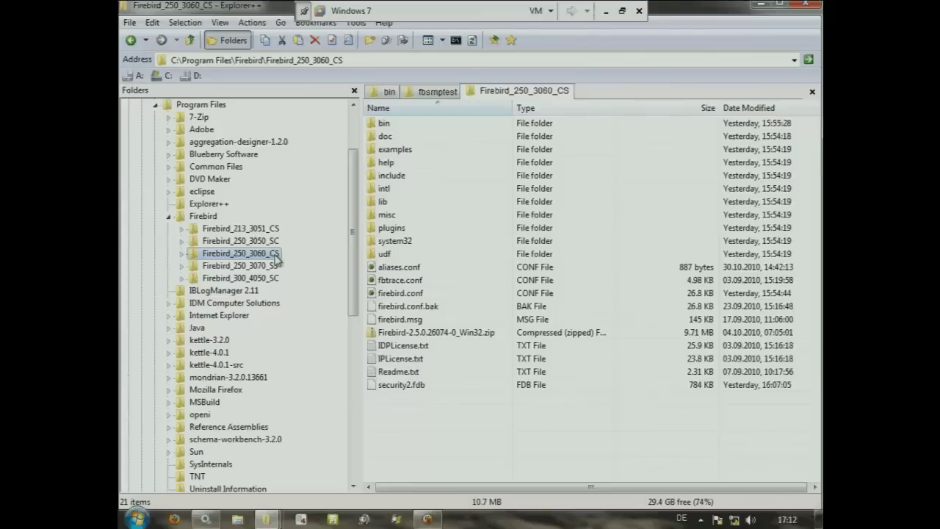
double_click(384, 122)
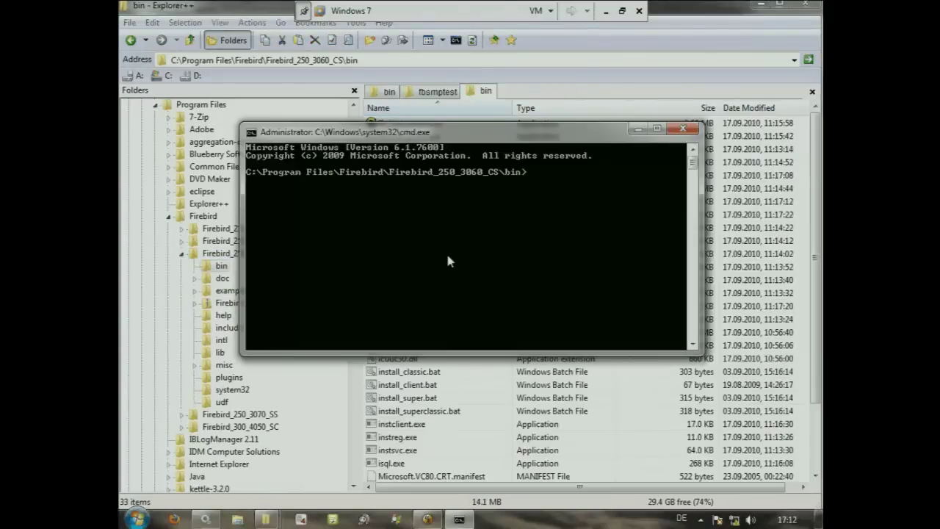
Run install_classic.bat with the instance name Firebird_250_3060_CS in the command prompt
text(install_clas)
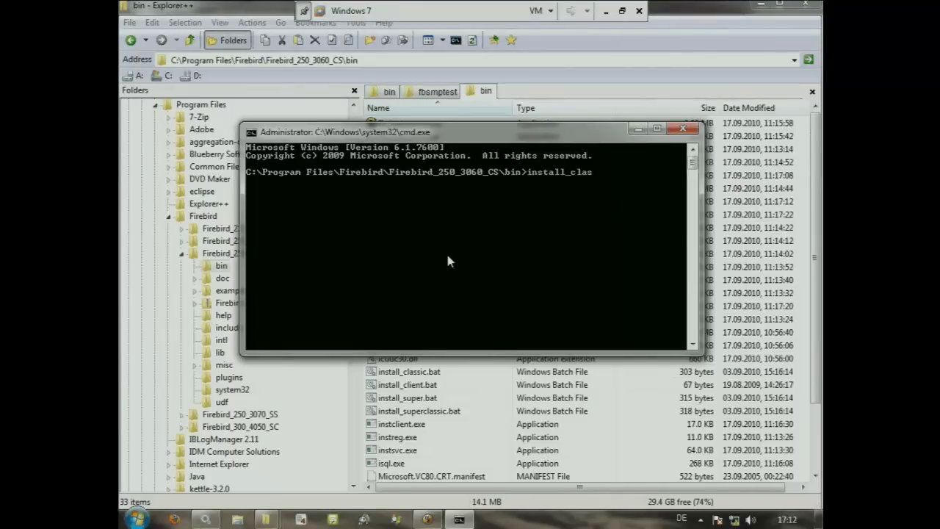
key(Tab)
drag(489, 134, 514, 221)
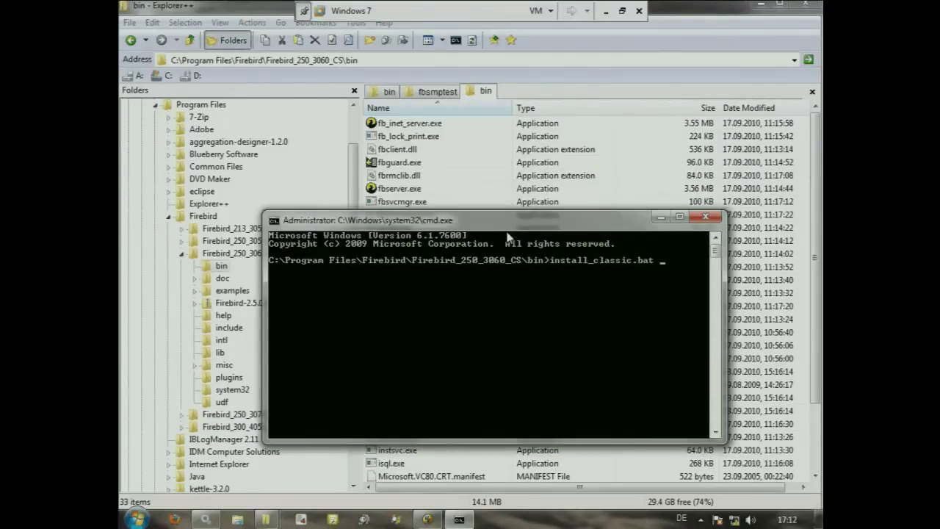
text(Firebird_250_3060)
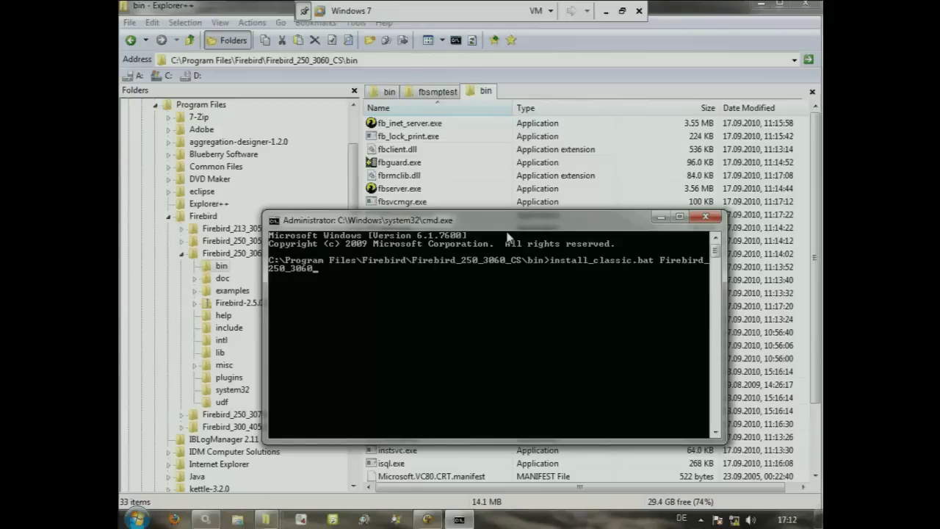
text(_CS)
key(Return)
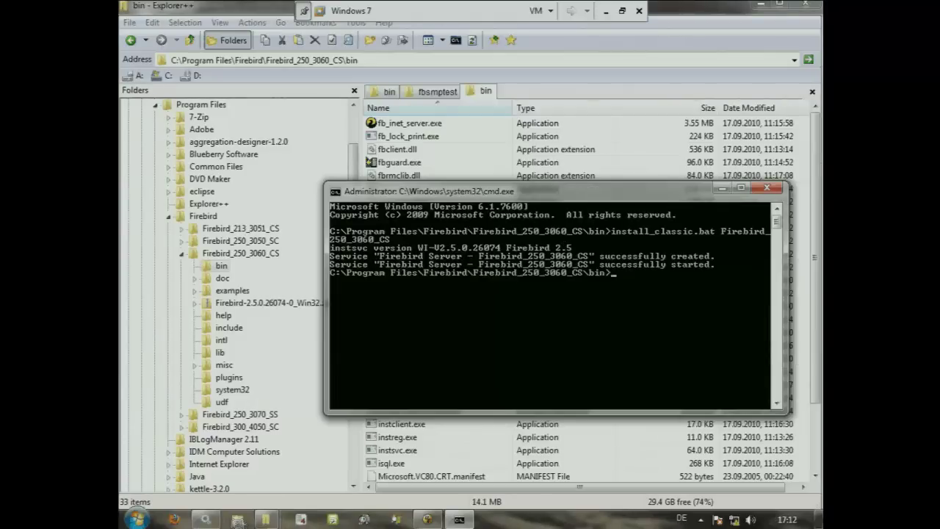
Check the Firebird_250_3060_CS server service in the Services console and minimize the console
click(205, 519)
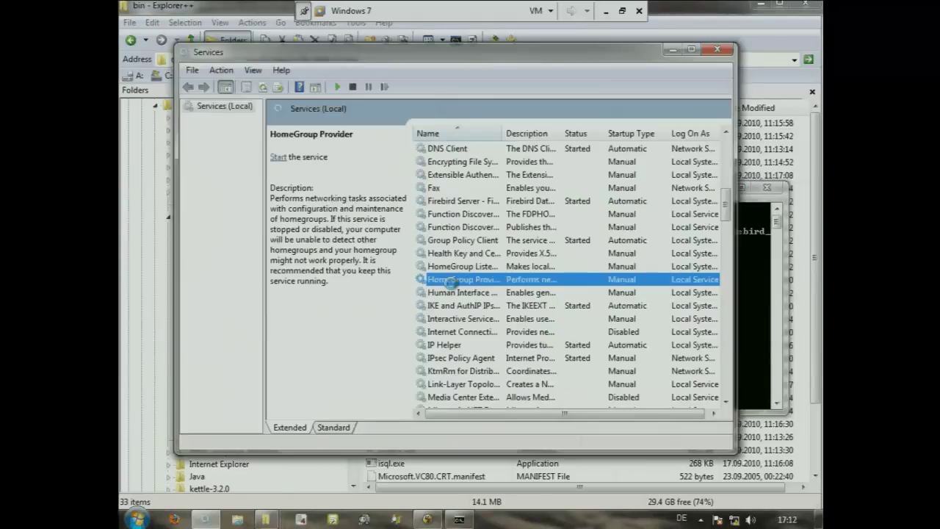
click(486, 214)
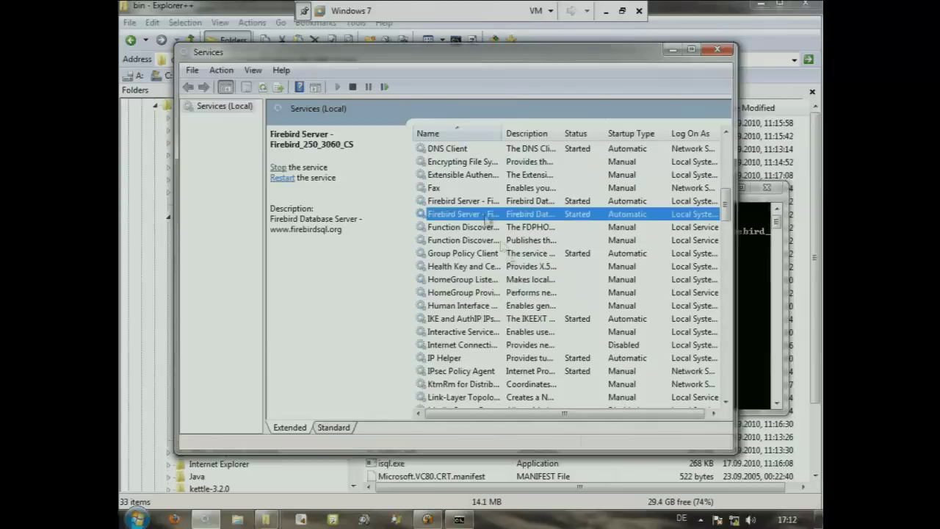
click(671, 50)
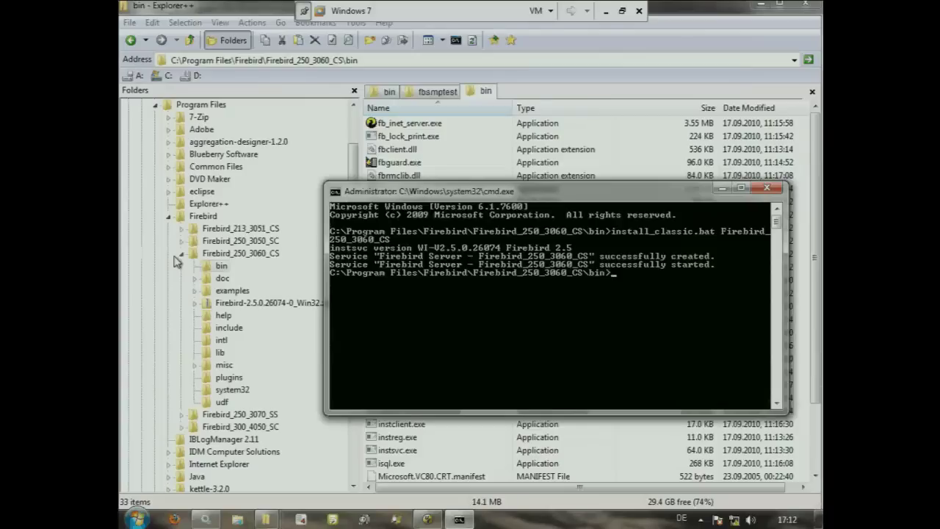
In Explorer++, go to the bin folder of Firebird_250_3070_SS and open a command prompt there
click(181, 253)
click(239, 265)
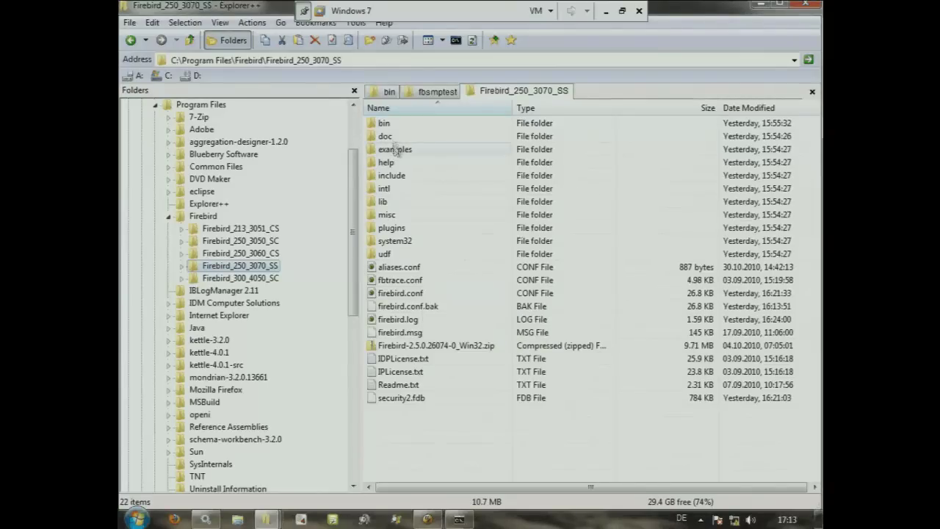
double_click(383, 123)
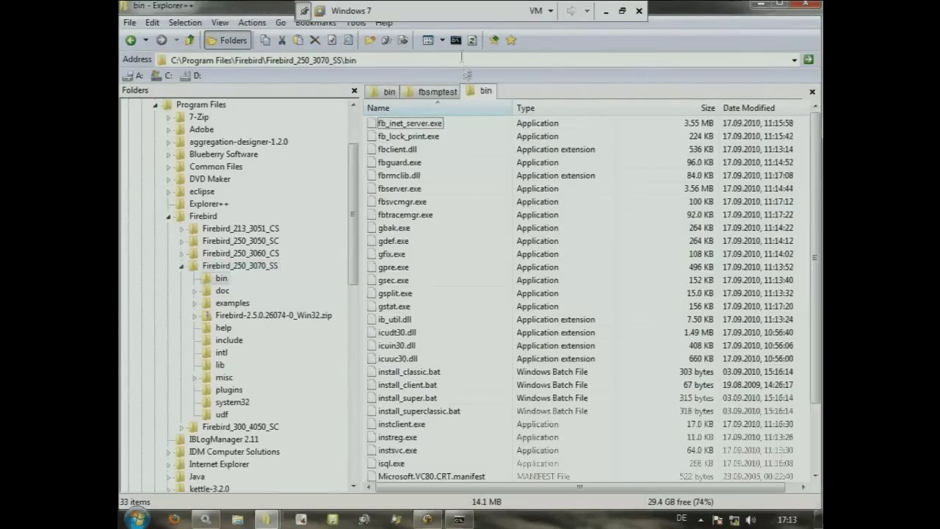
click(455, 40)
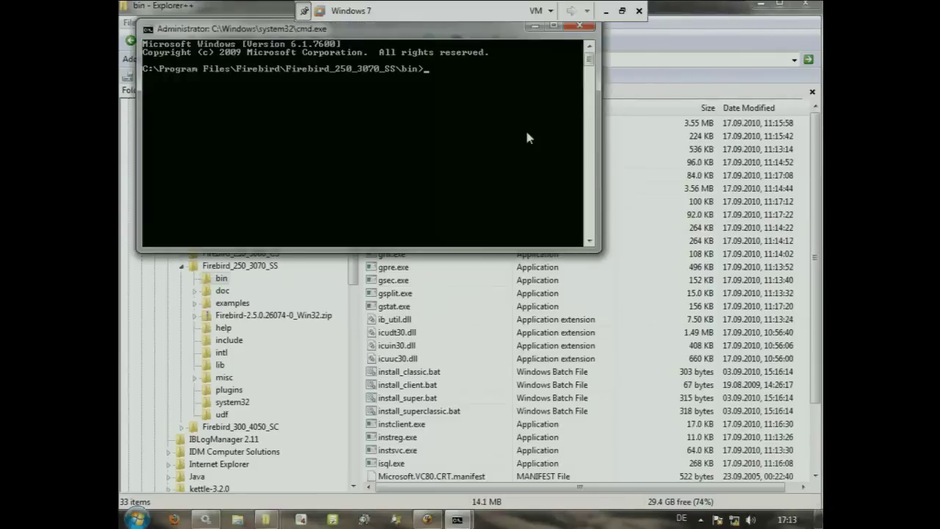
Run install_super.bat with the instance name Firebird_250_3070_SS in the new command prompt
text(instal)
text(l_super.bat)
text( Firebird)
text(_250)
text(_3070)
text(_SS)
key(Return)
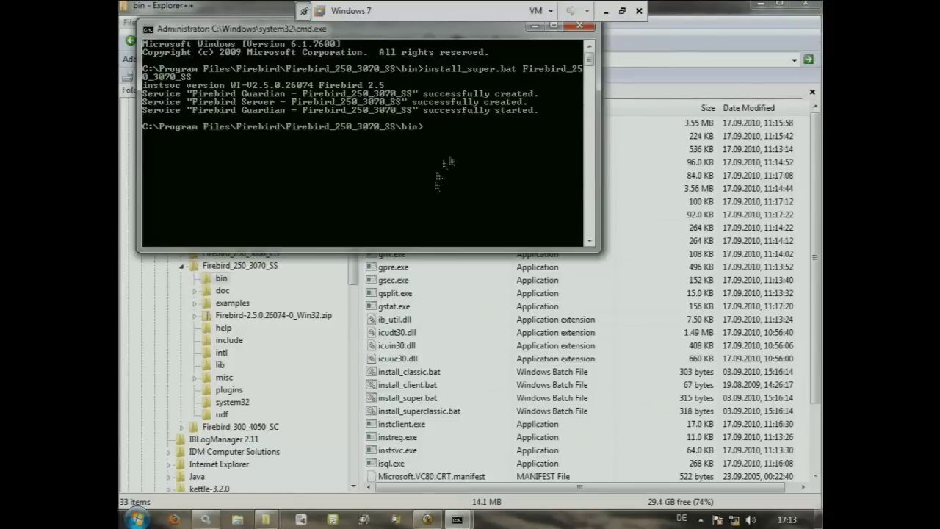
Check the Firebird_250_3070_SS Server and Guardian services in the Services console and minimize the console
click(208, 517)
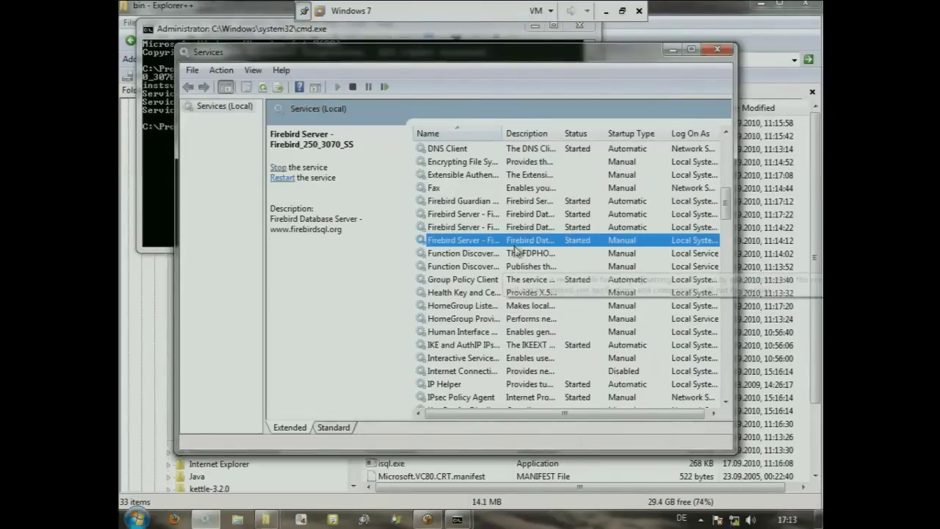
click(504, 202)
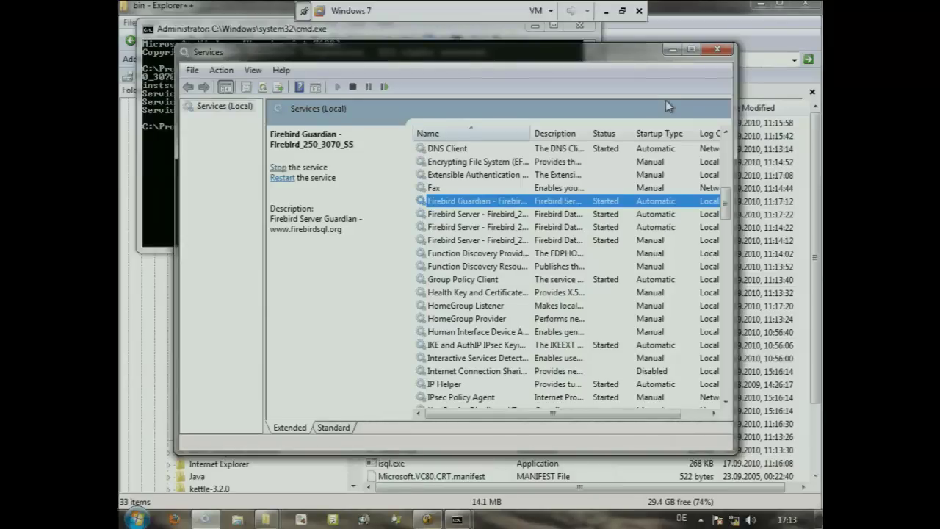
click(672, 53)
Open TCPView and examine the local ports used by the fbserver.exe and fb_inet_server.exe processes
key(super+d)
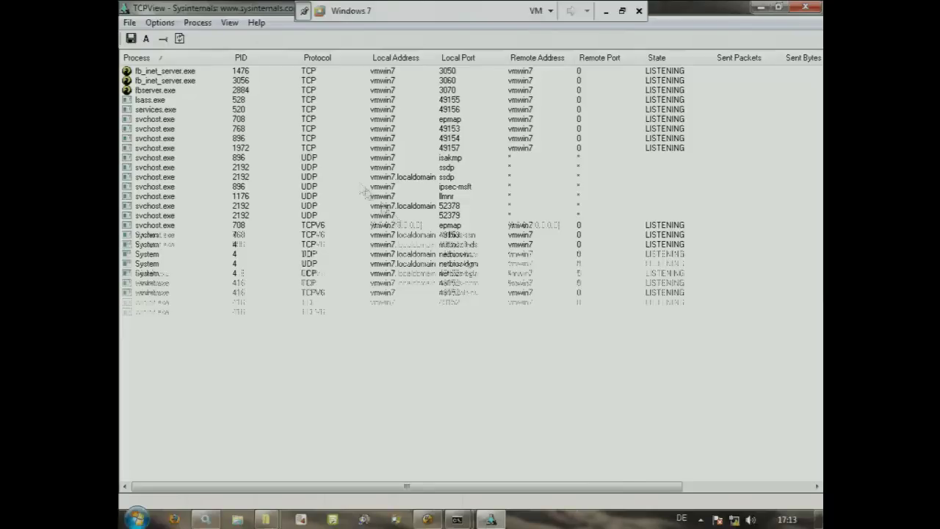
click(160, 91)
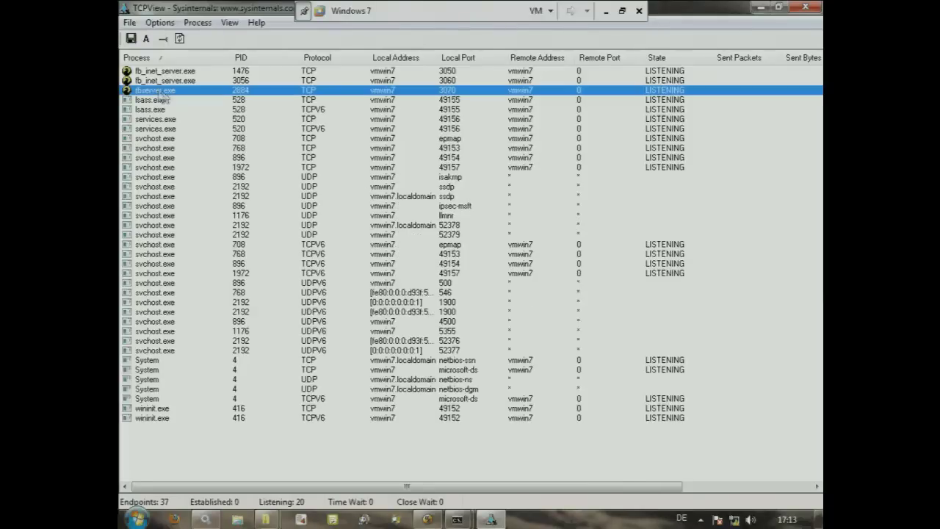
click(181, 82)
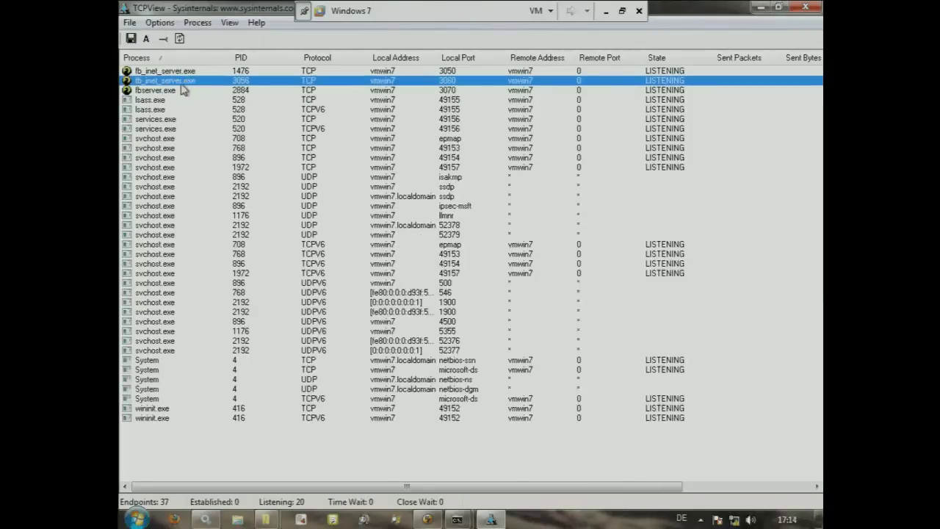
Check the local port of the first fb_inet_server.exe process in TCPView, and return to the presentation slides outside the virtual machine
click(448, 71)
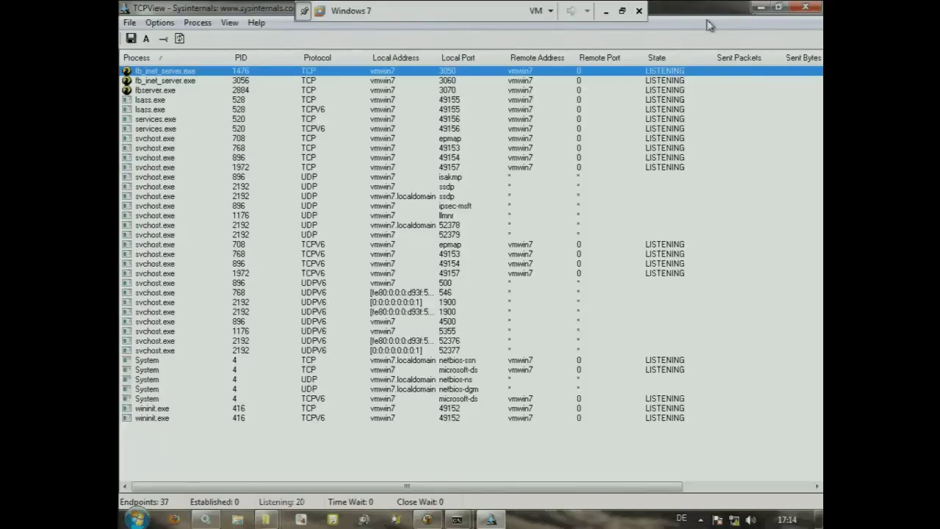
click(760, 6)
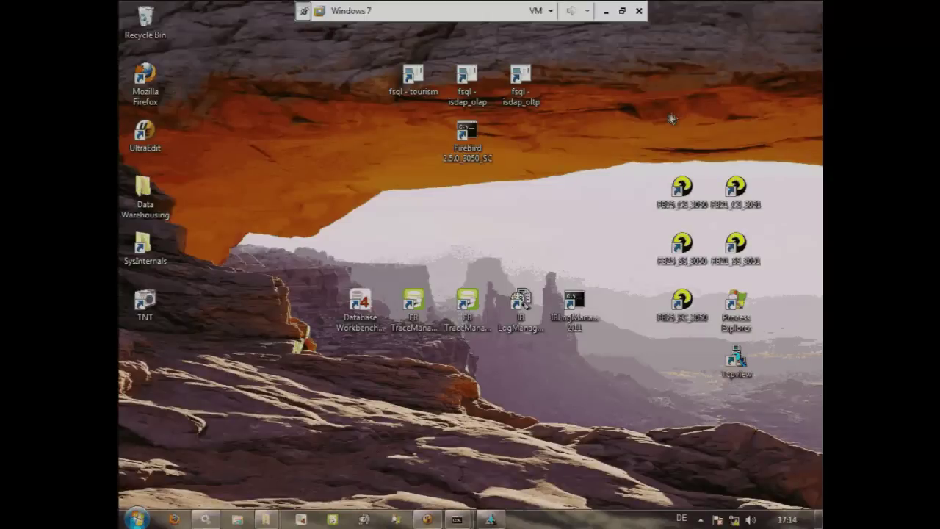
click(606, 11)
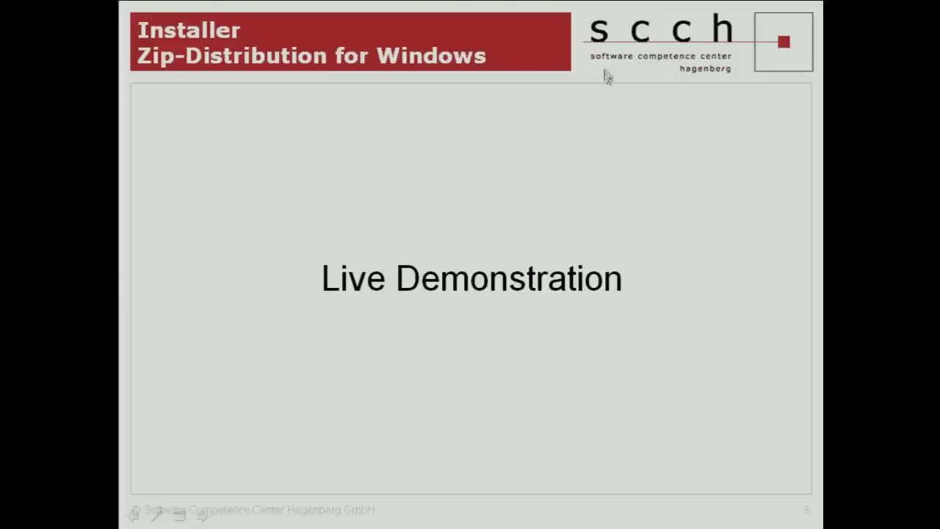
click(601, 137)
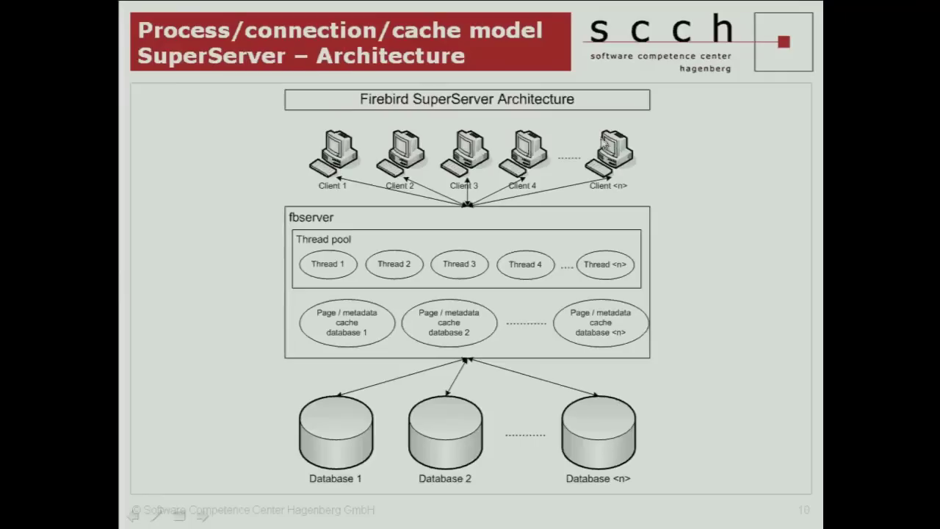
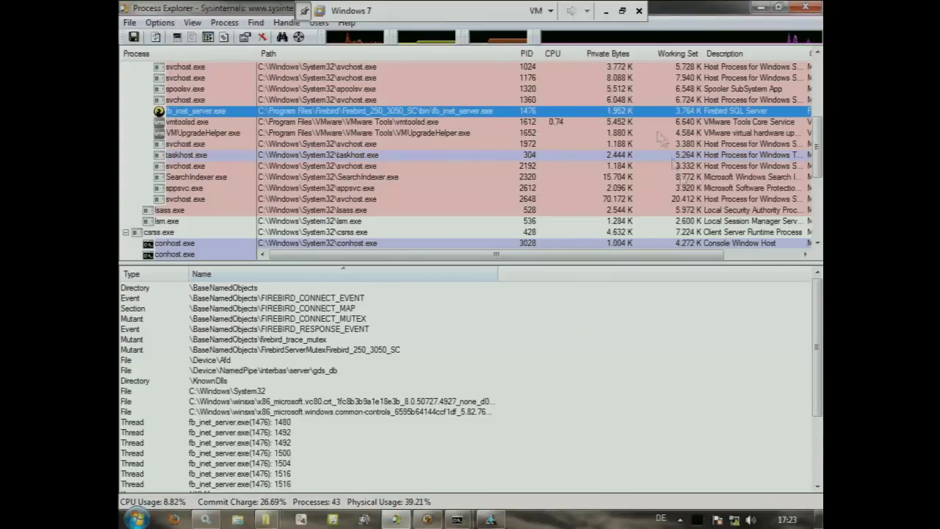
Bring up the thread test tool beside Process Explorer and set its database to localhost/3050:fbsmptest_1.fdb
key(alt+Tab)
drag(214, 7, 820, 58)
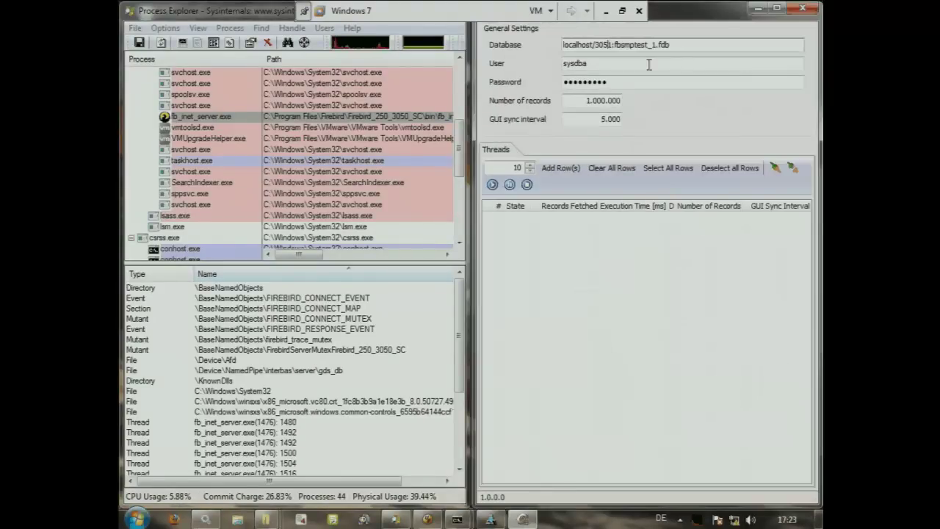
key(Delete)
text(0)
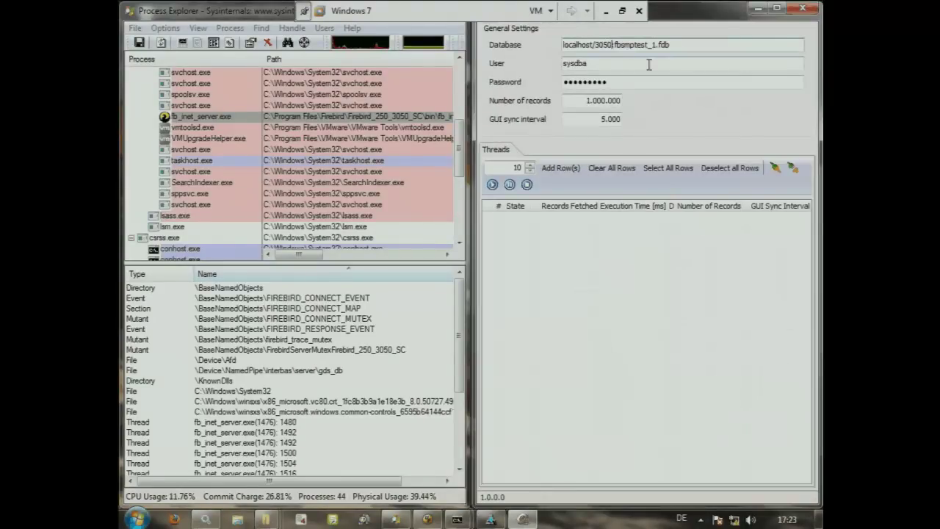
Add 50 thread rows to the test tool, select them all and connect them to the database
double_click(517, 168)
text(50)
click(560, 168)
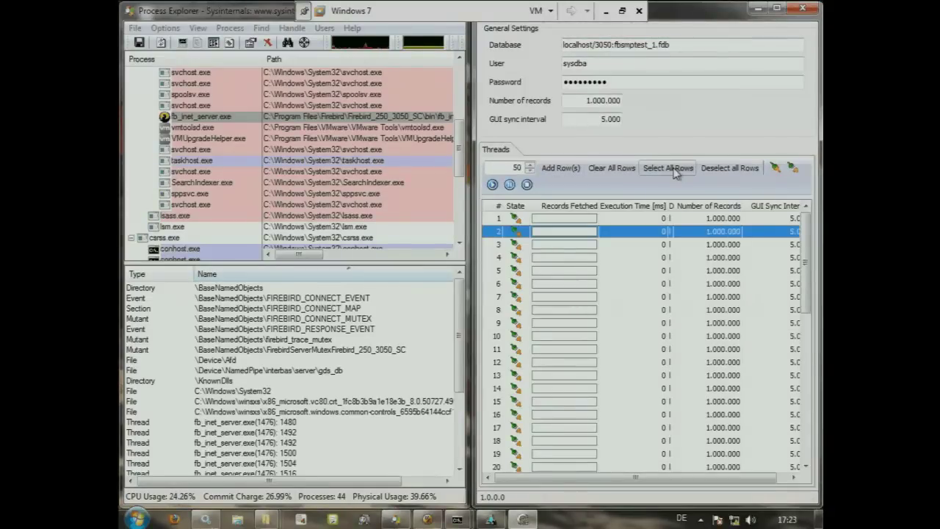
click(674, 169)
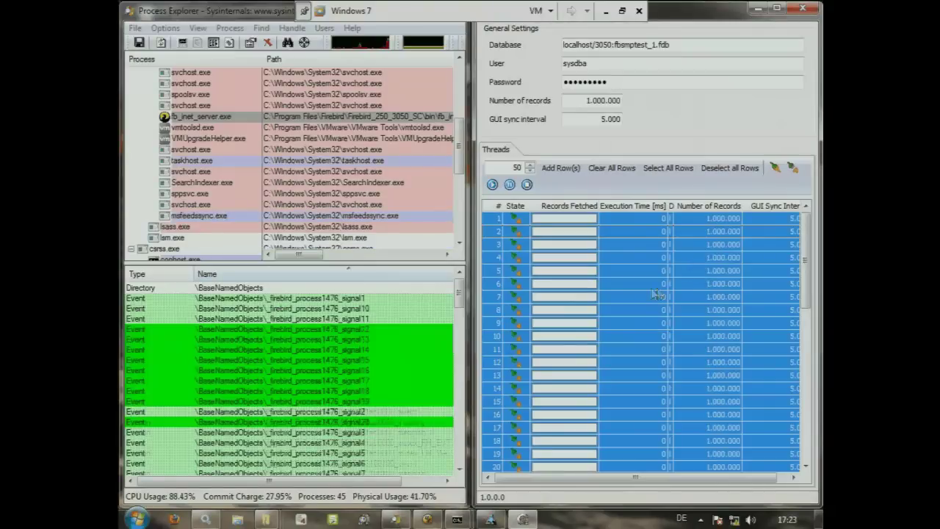
Examine the CPU and private bytes of fb_inet_server.exe in Process Explorer, and disconnect all threads in the test tool
click(348, 255)
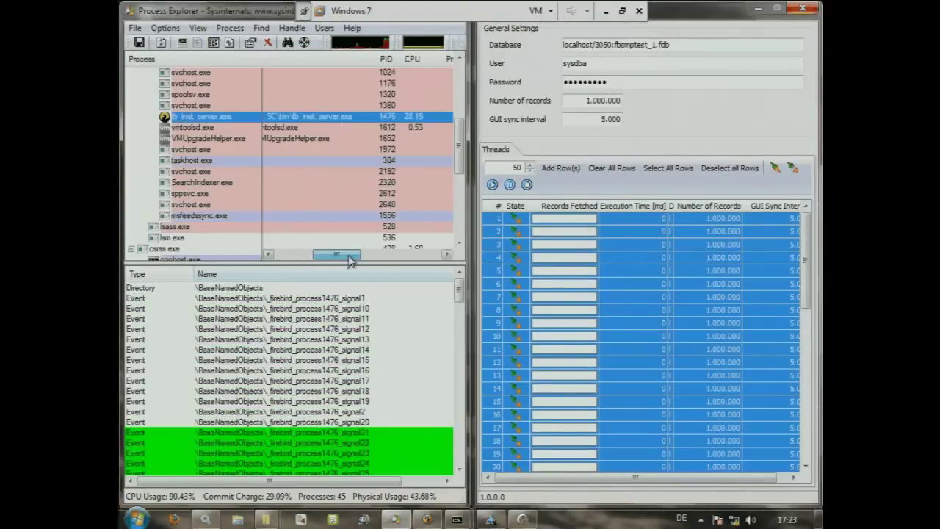
drag(350, 257, 374, 258)
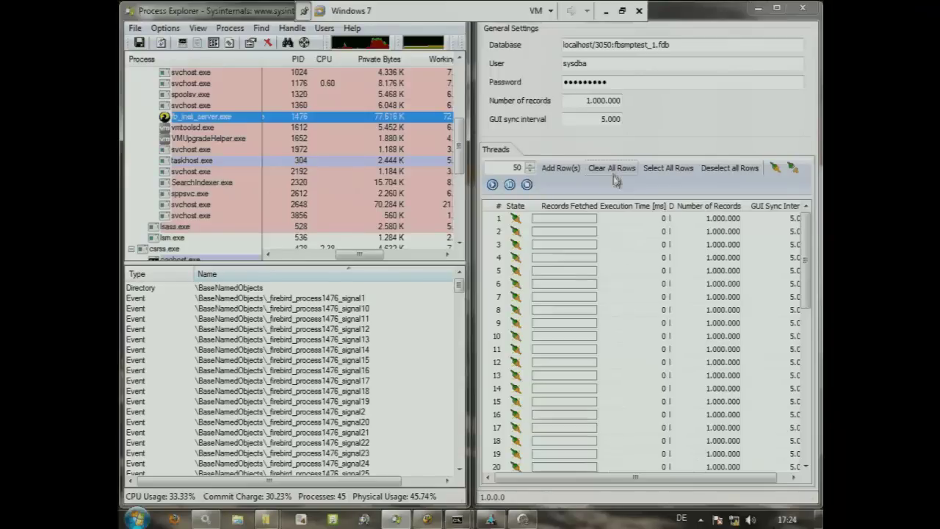
click(668, 168)
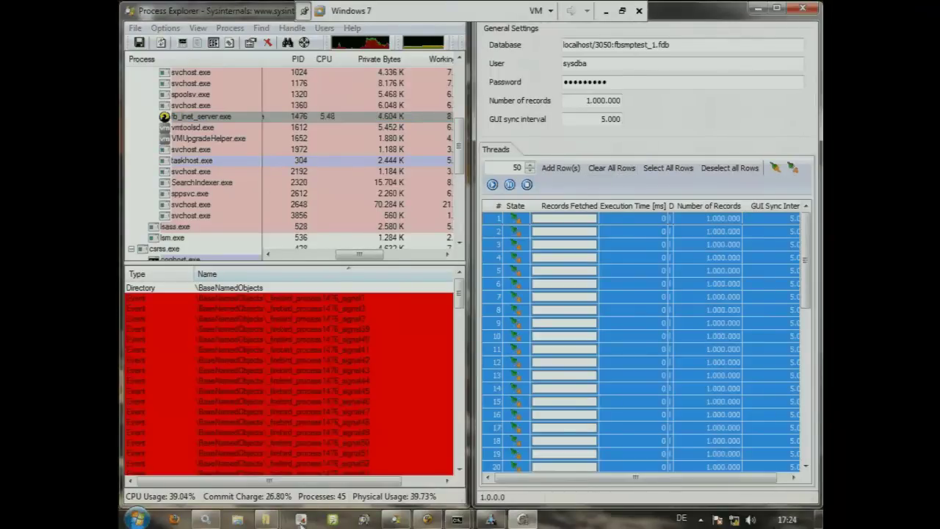
In Database Workbench, set the page buffers of fbsmptest_1.fdb to 10000 in its database properties
click(301, 519)
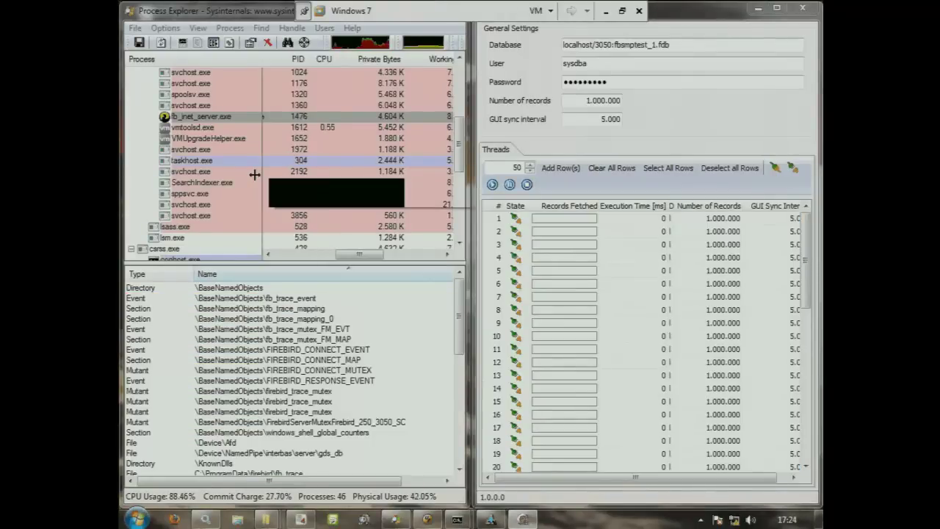
key(alt+Tab)
click(199, 135)
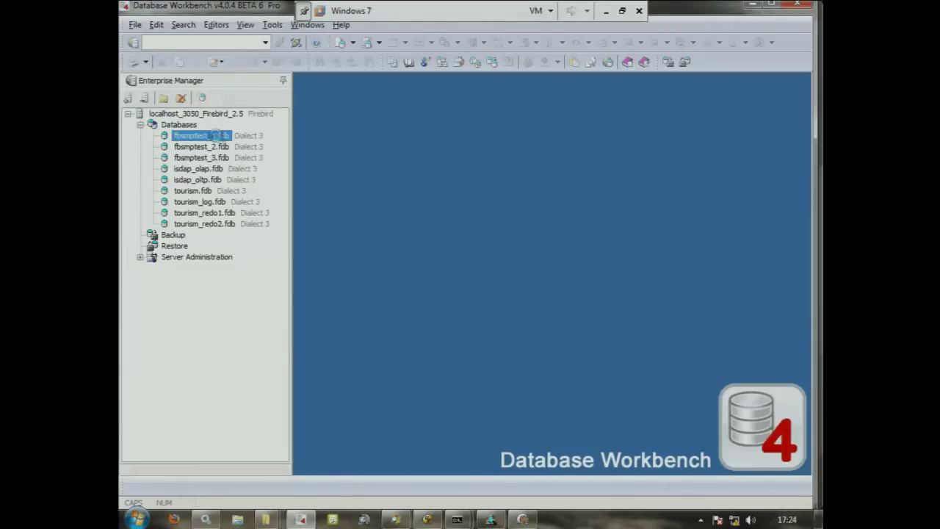
right_click(200, 135)
mouse_move(252, 191)
click(389, 212)
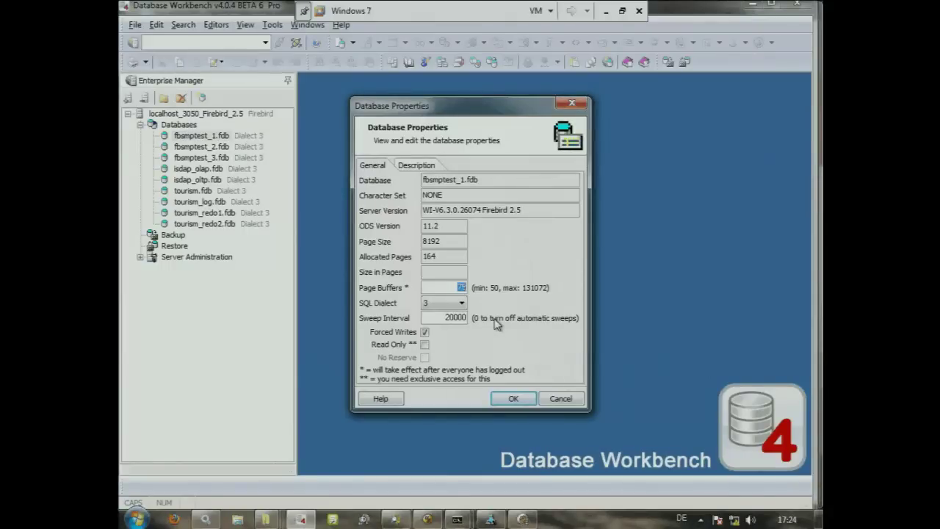
text(10000)
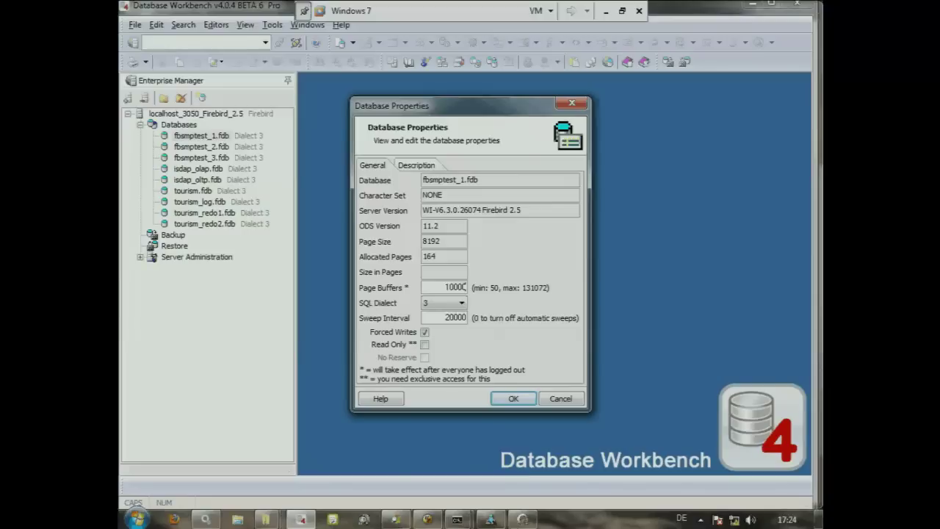
click(503, 393)
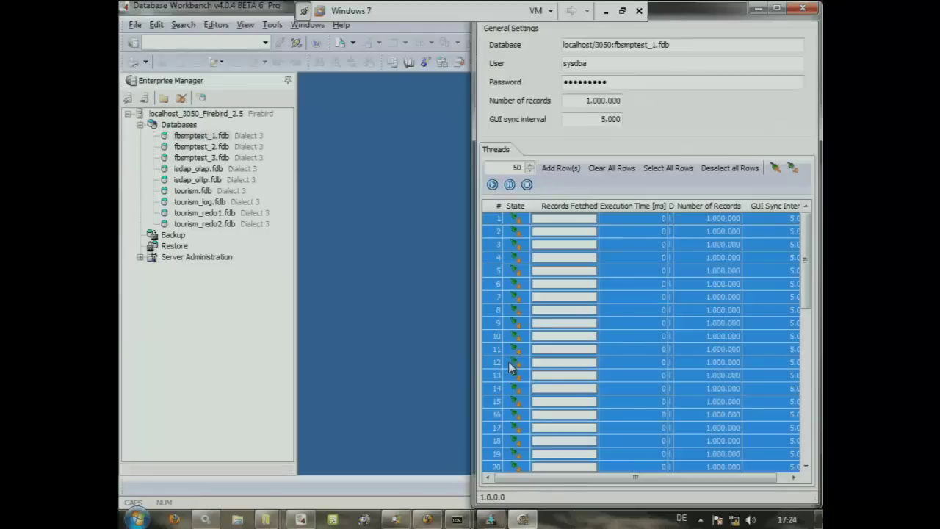
Replace the rows in the test tool with 50 new thread rows and connect the first three
click(613, 168)
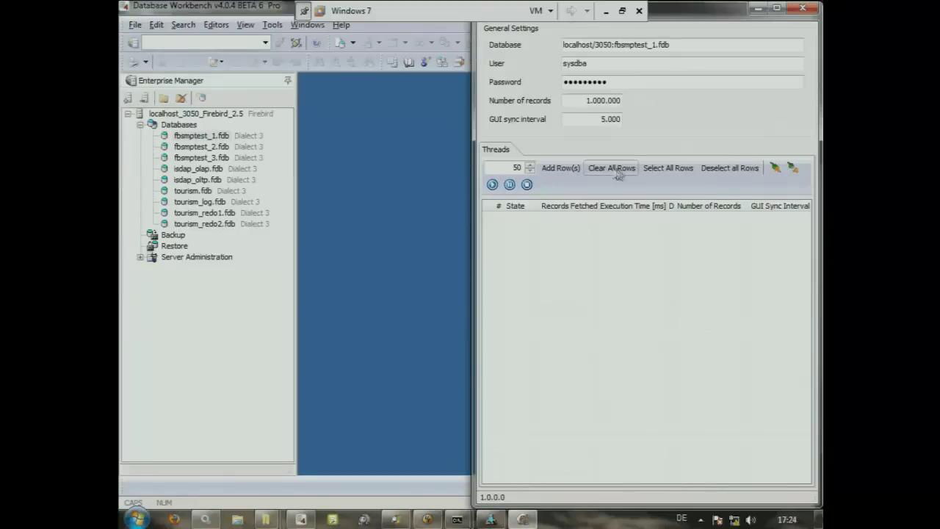
click(561, 168)
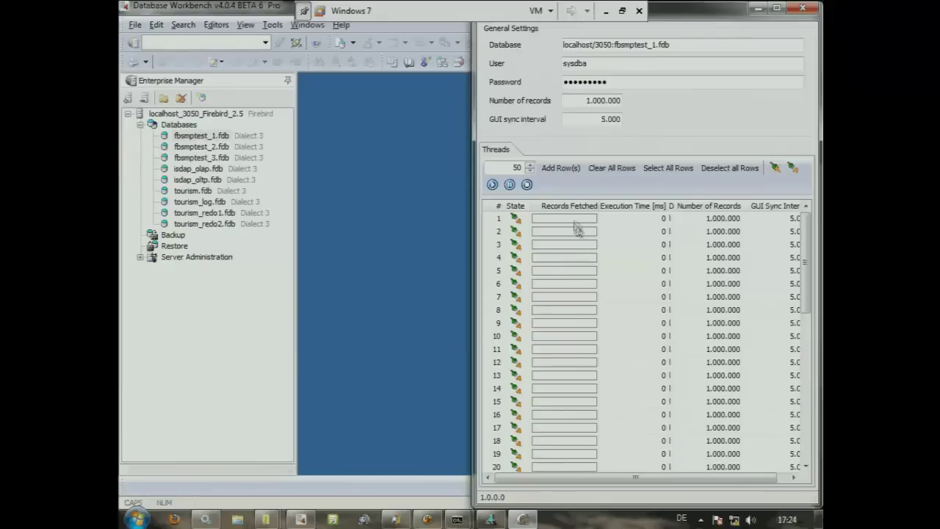
click(614, 223)
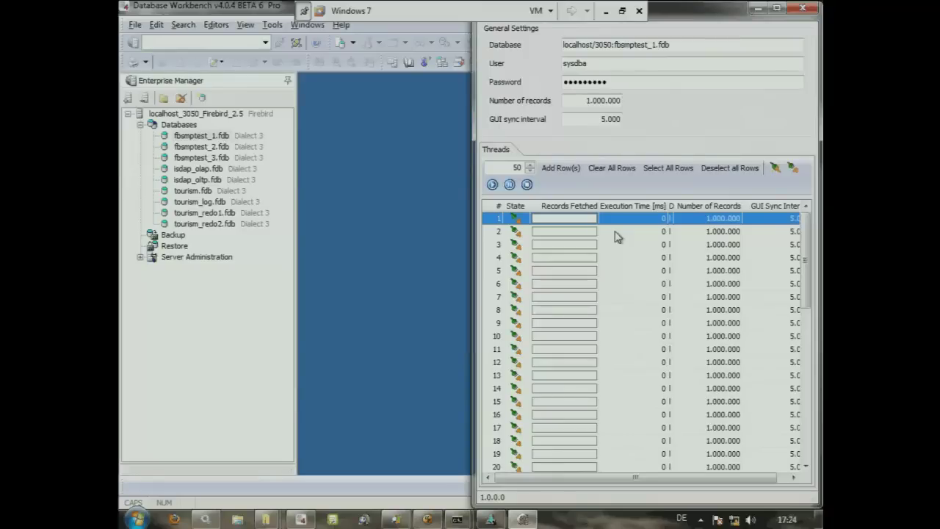
shift+click(636, 254)
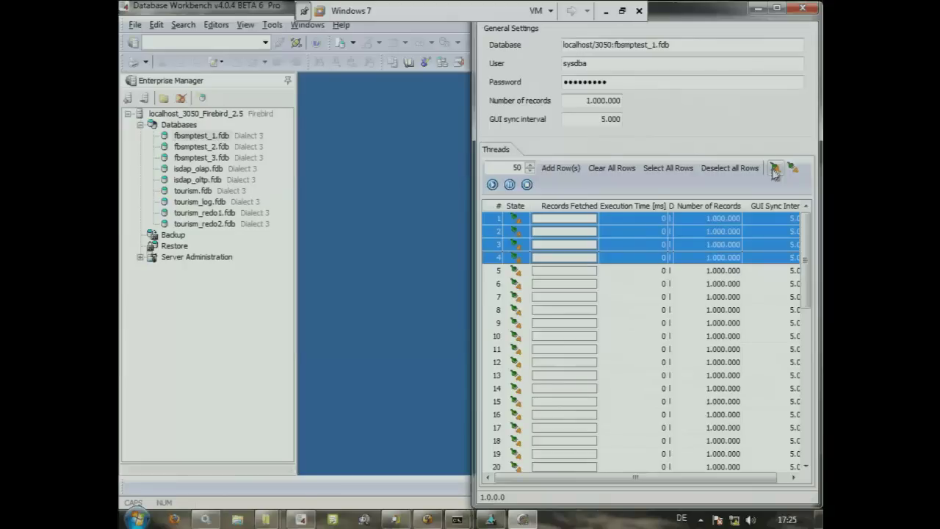
click(652, 220)
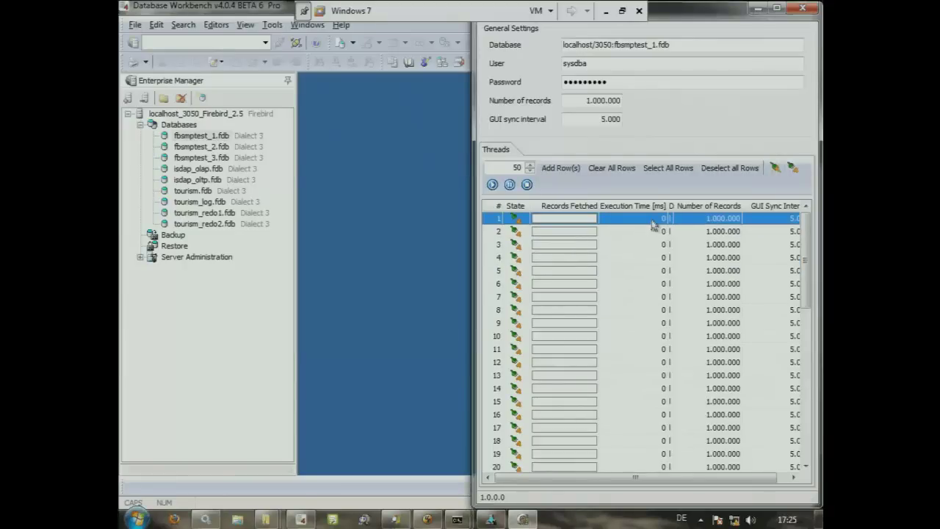
shift+click(652, 244)
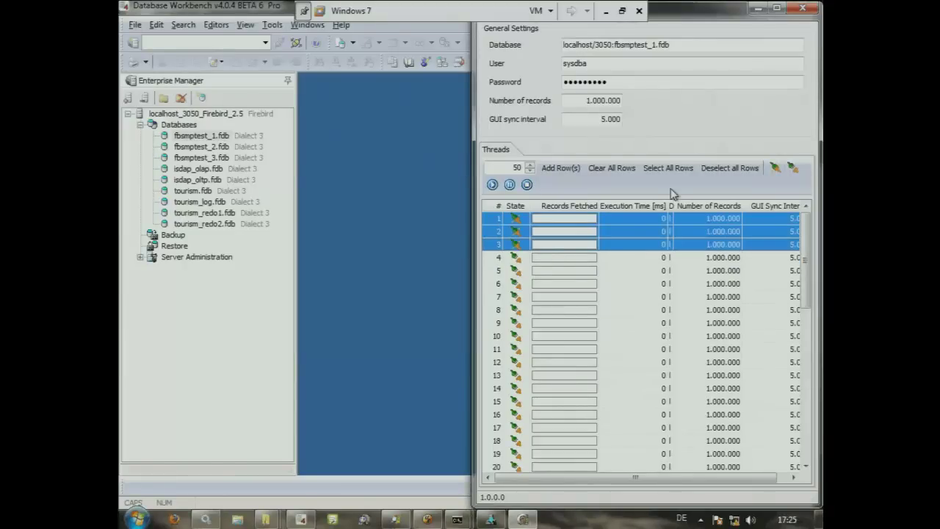
Check the private bytes of fb_inet_server.exe in Process Explorer, and disconnect the first three threads in the test tool
click(394, 520)
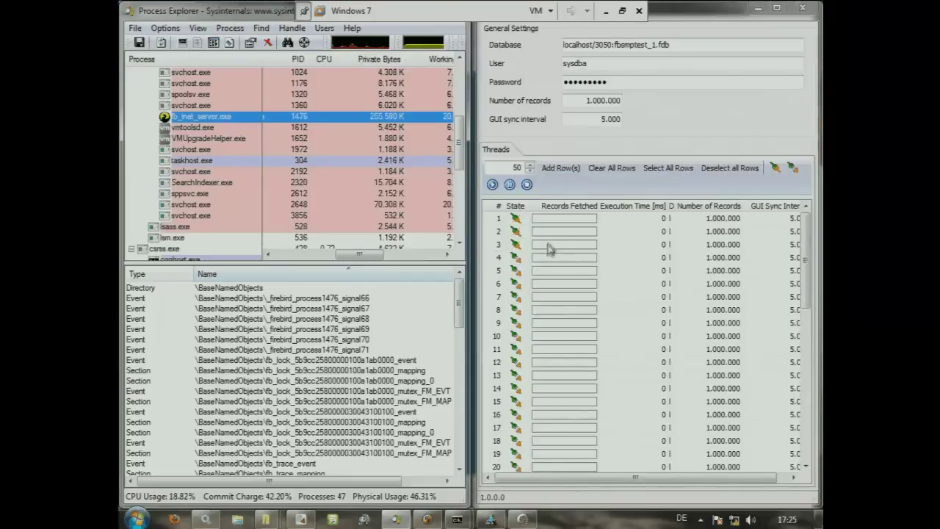
click(583, 218)
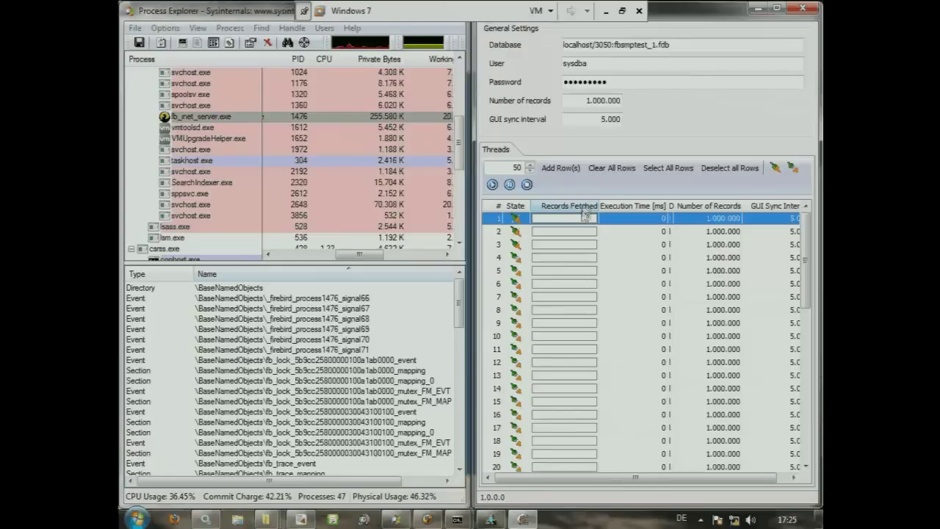
key(shift+Down)
key(shift+Down)
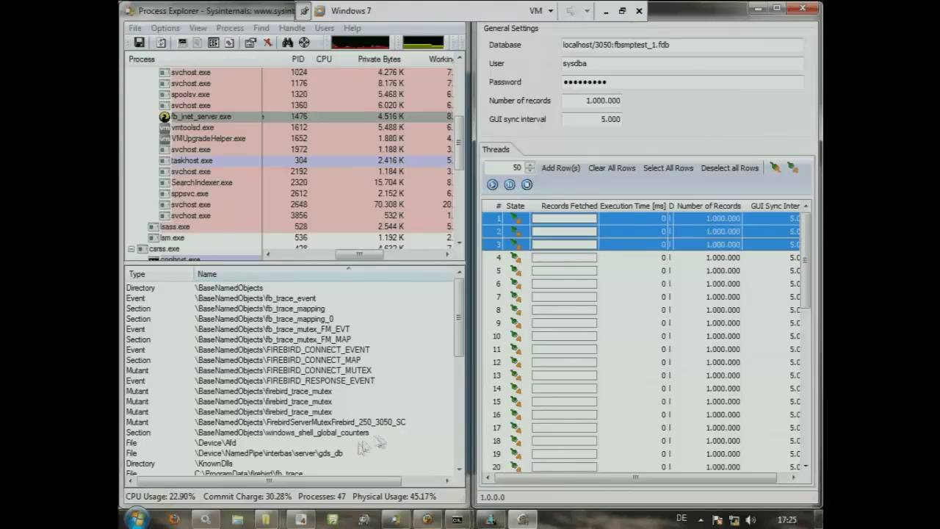
Change the port in the test tool's database connection string to 3070
mouse_move(298, 519)
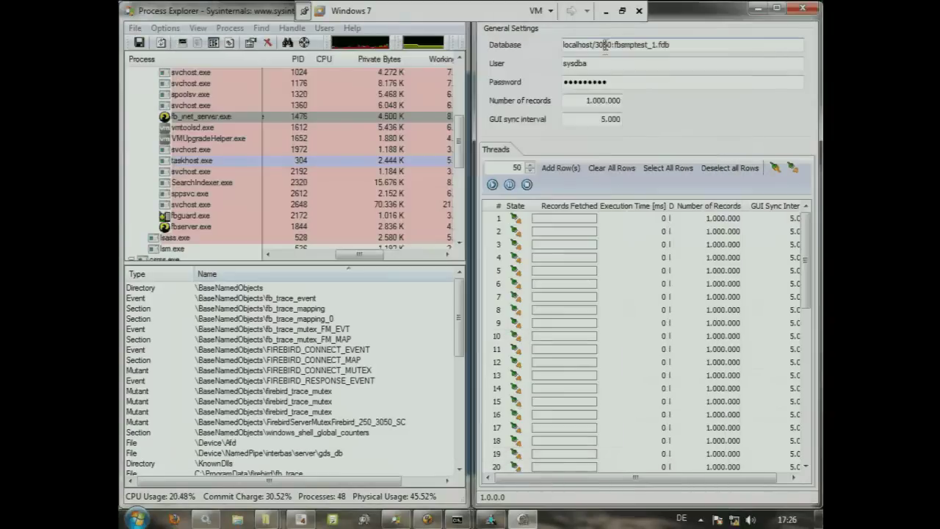
click(605, 44)
key(BackSpace)
text(7)
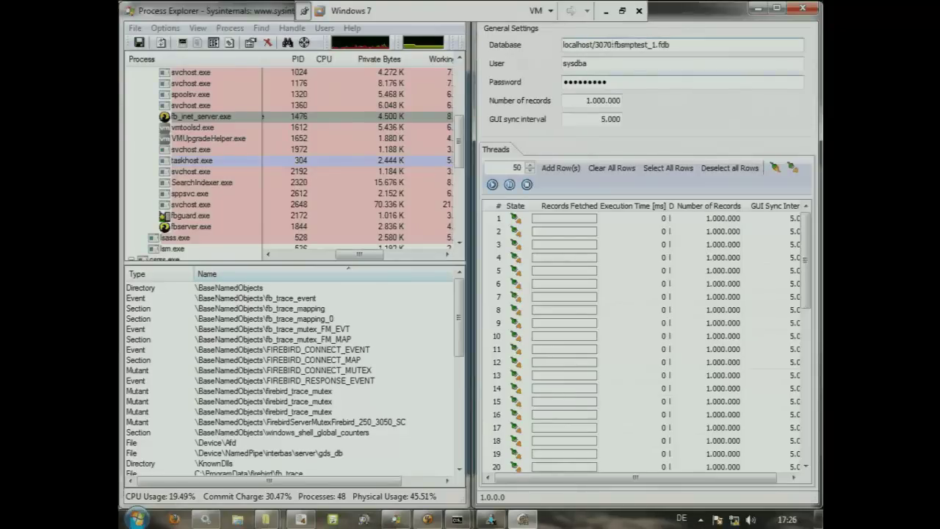
Recreate the 50 thread rows for the new port, select them all and connect them
click(563, 171)
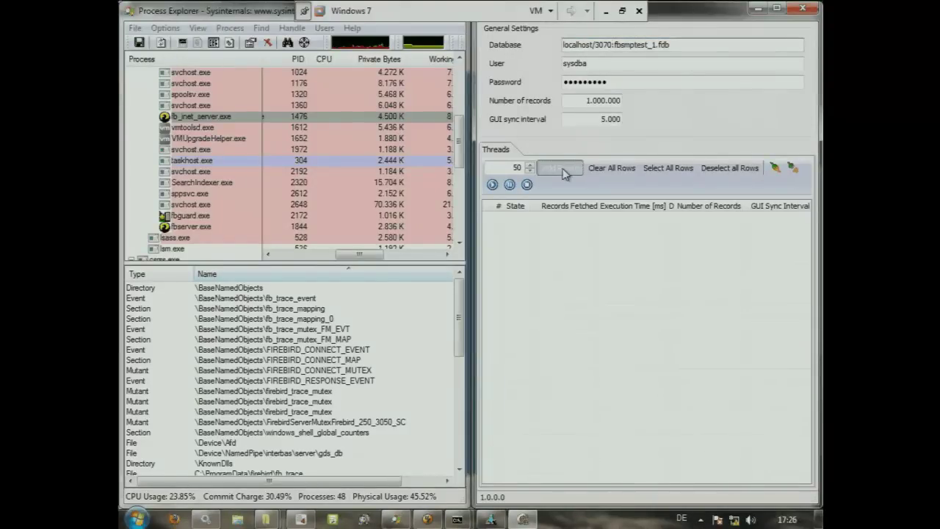
click(601, 232)
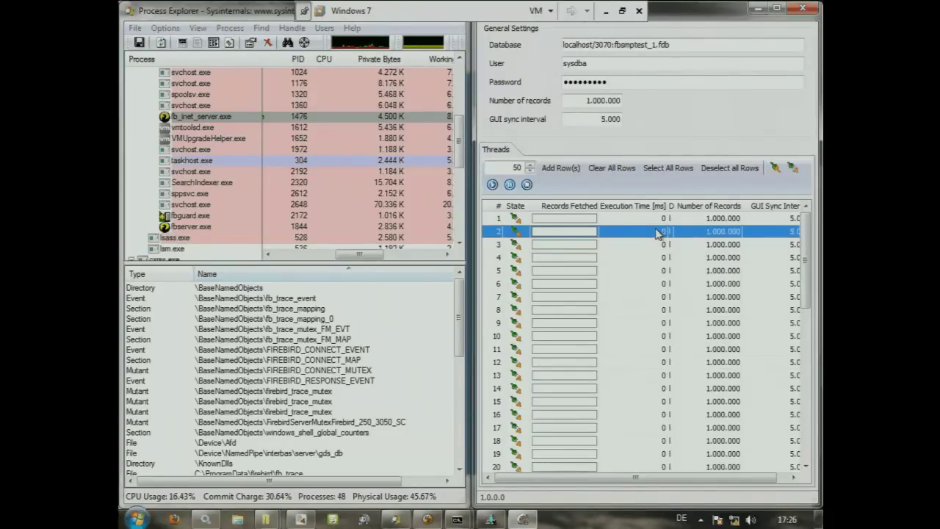
click(666, 168)
click(775, 169)
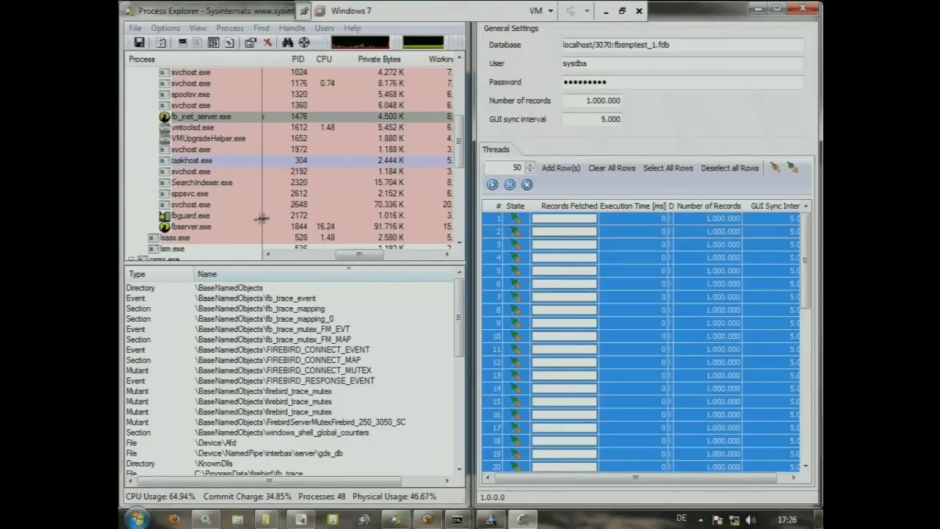
Examine the private bytes of fbserver.exe in Process Explorer, and select all thread rows in the test tool
click(391, 228)
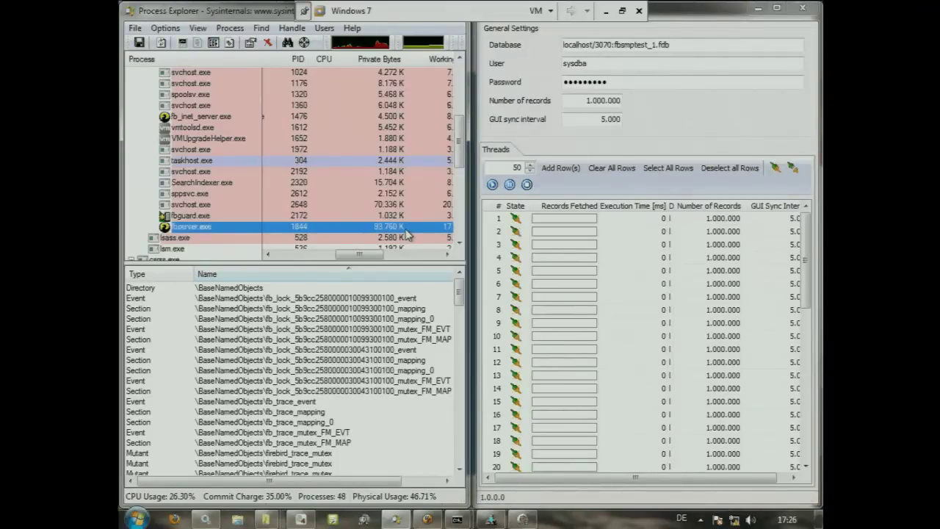
click(628, 219)
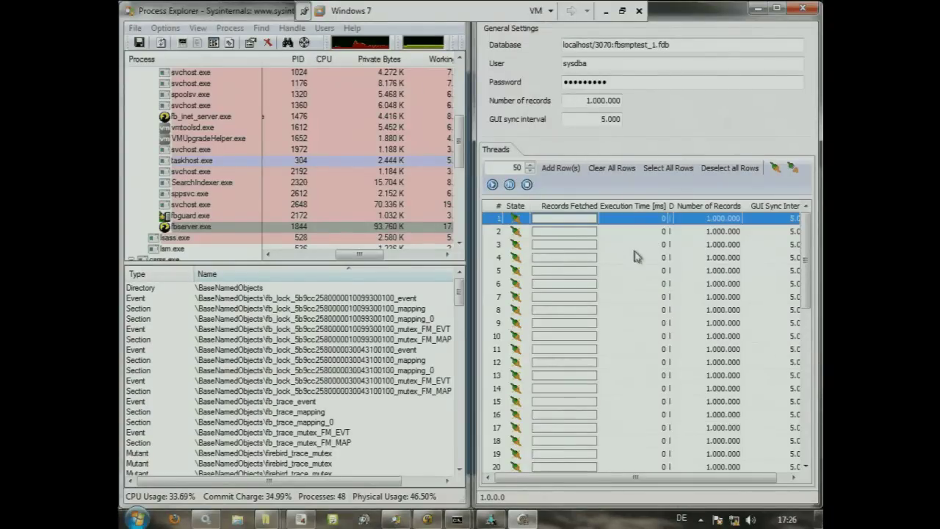
click(631, 232)
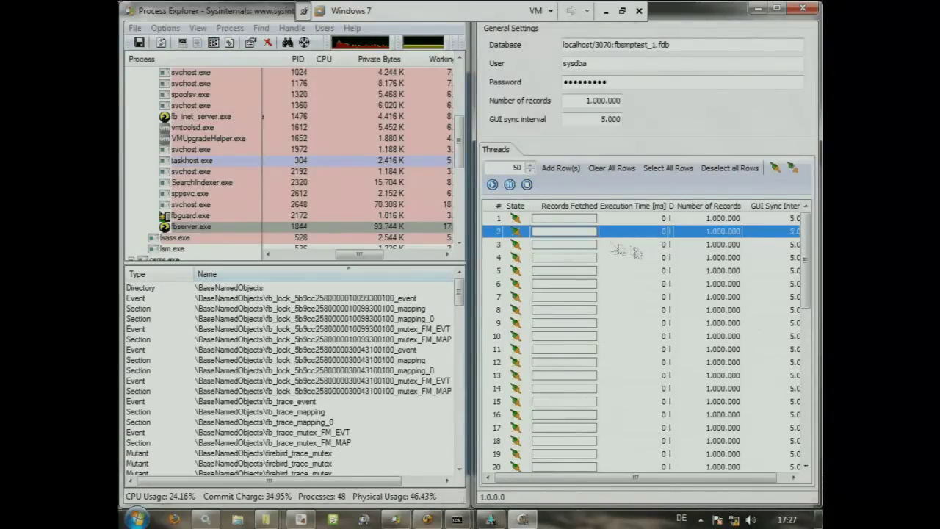
key(ctrl+a)
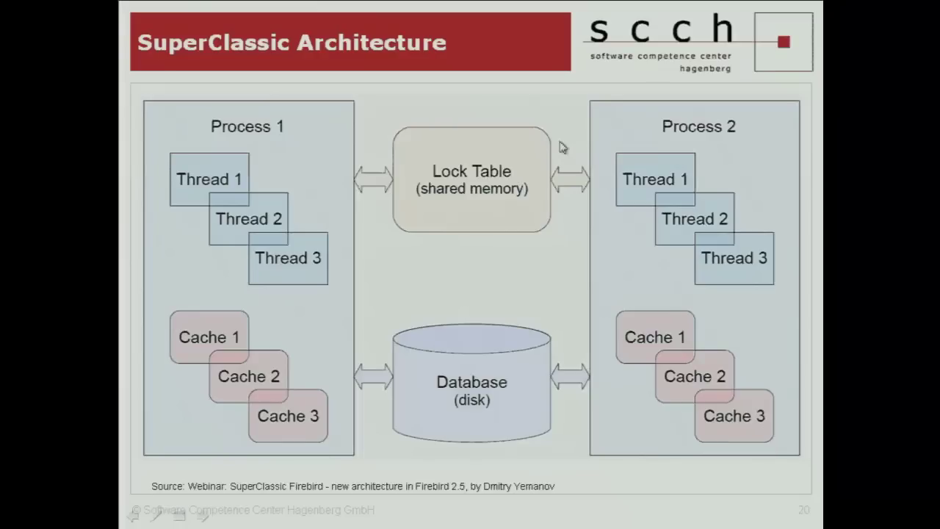
key(Left)
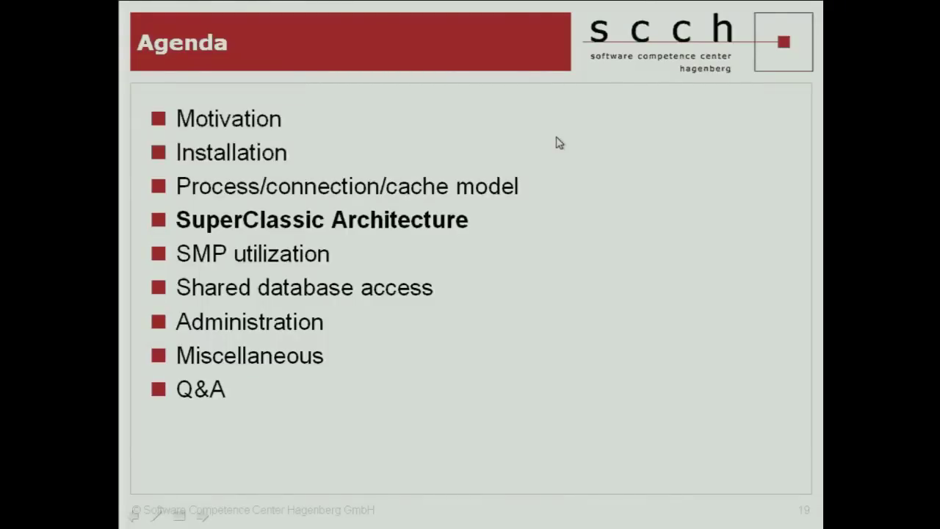
key(Right)
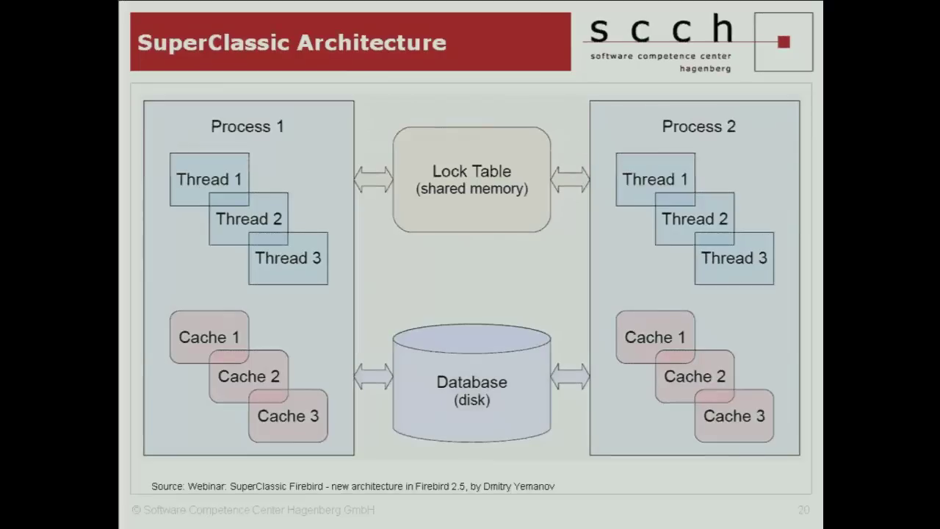
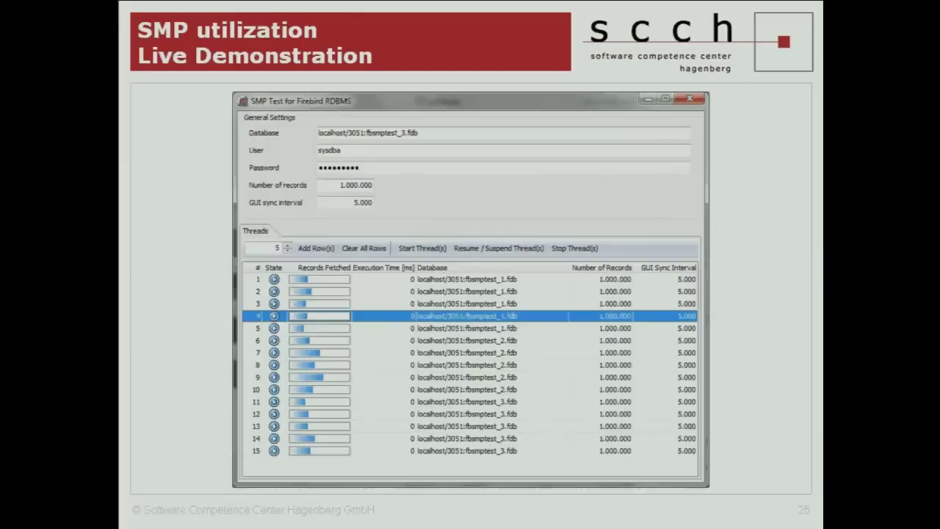
key(Right)
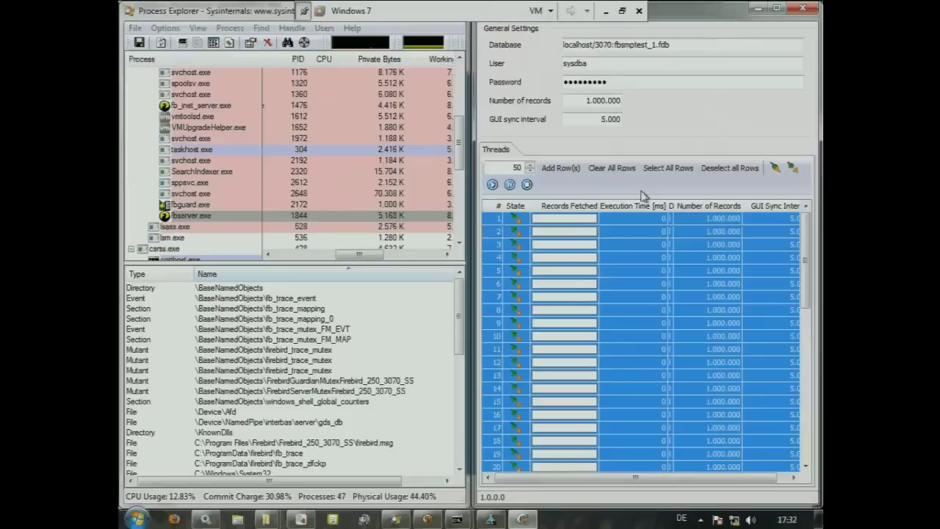
Close the SMP test tool and Database Workbench inside the virtual machine, and leave the virtual machine's full-screen mode
click(803, 9)
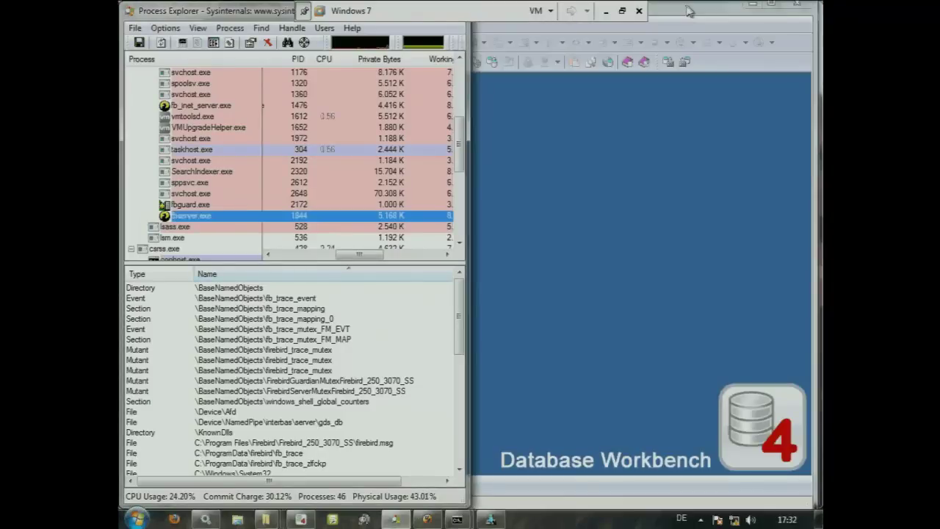
double_click(690, 11)
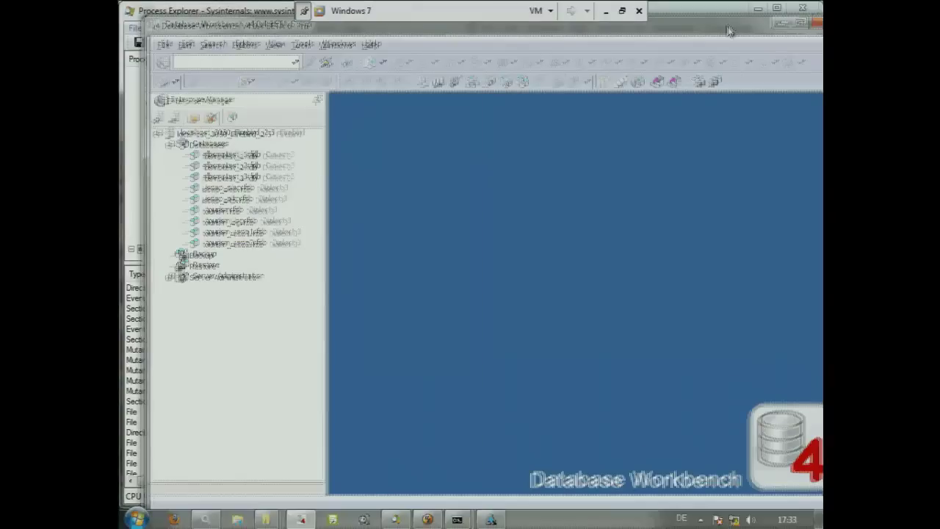
drag(729, 31, 696, 73)
key(alt+F4)
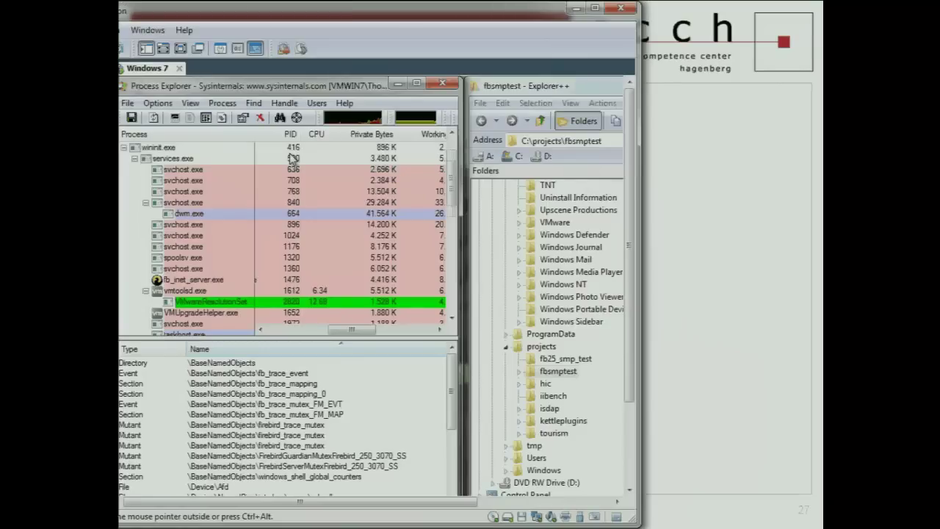
scroll(293, 160, up, 2)
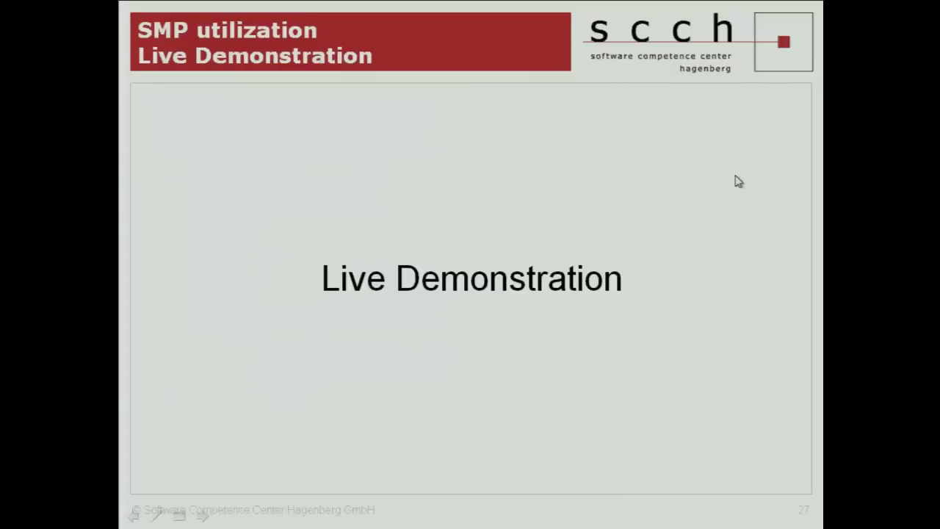
Launch FBSMPTest from the host's fbsmptest folder and dock its window to one half of the host desktop
key(alt+Tab)
double_click(499, 185)
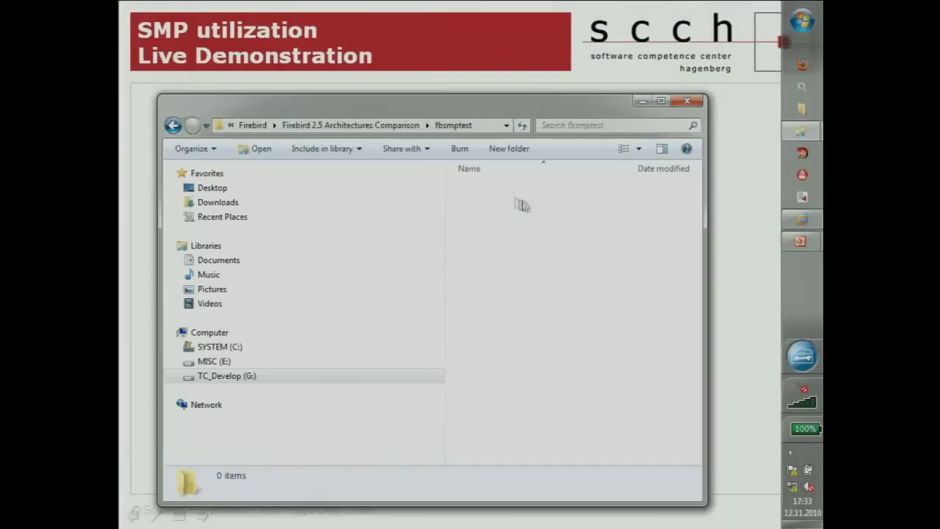
double_click(518, 198)
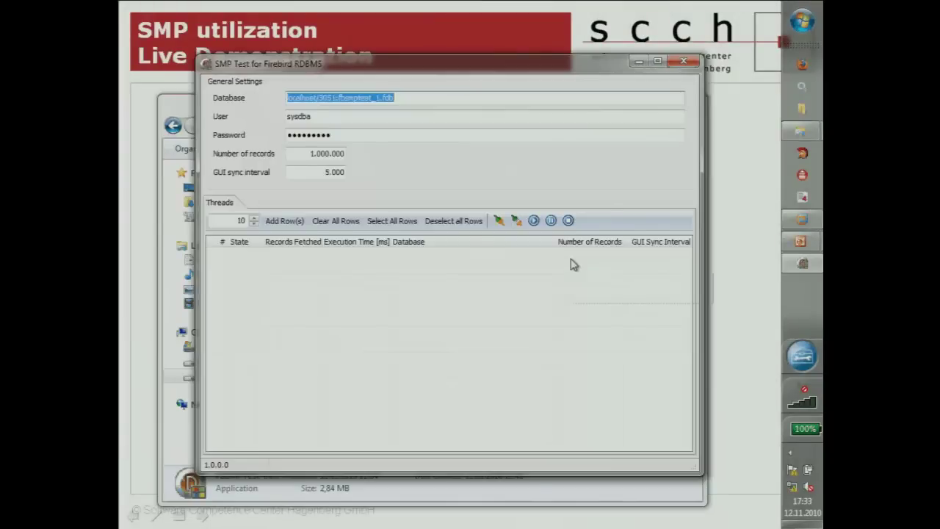
drag(365, 67, 821, 74)
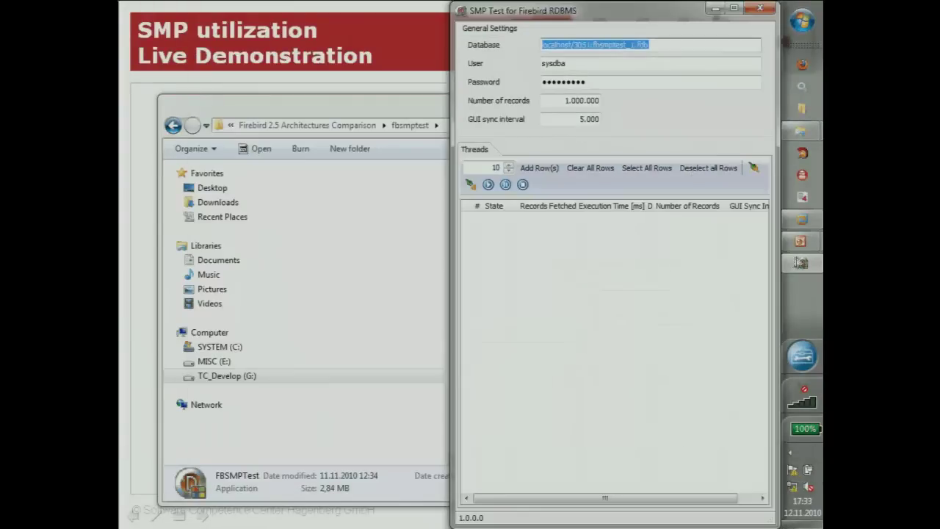
Arrange the VMware window beside the host's SMP test tool so that Process Explorer's CPU and private bytes columns stay in view
click(807, 264)
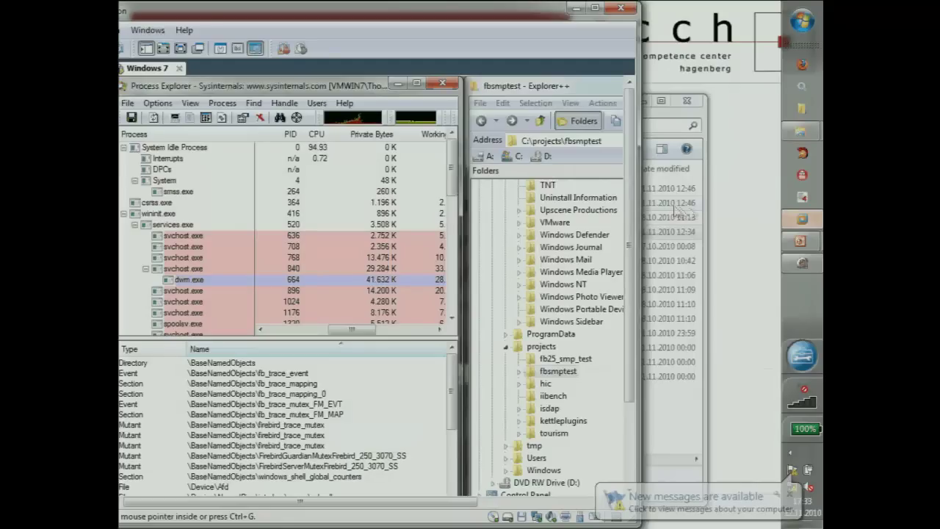
click(808, 264)
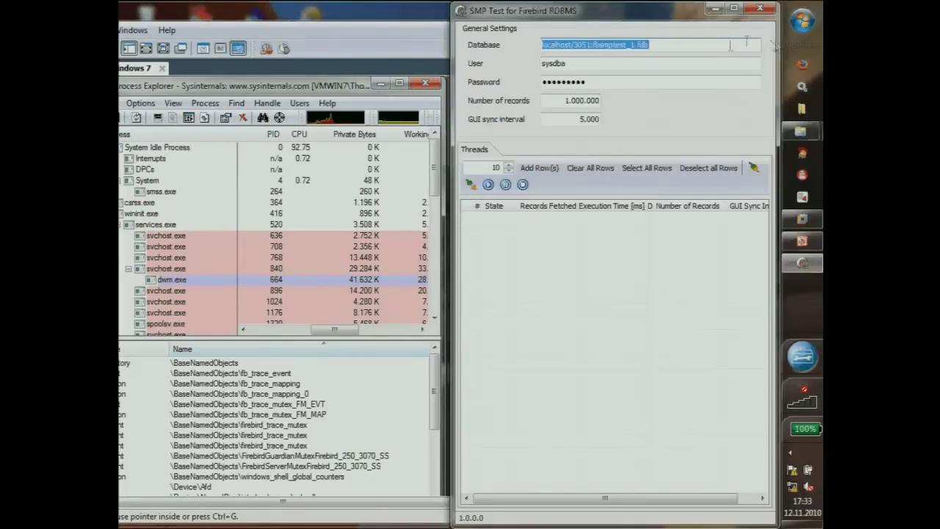
drag(366, 14, 425, 14)
click(653, 28)
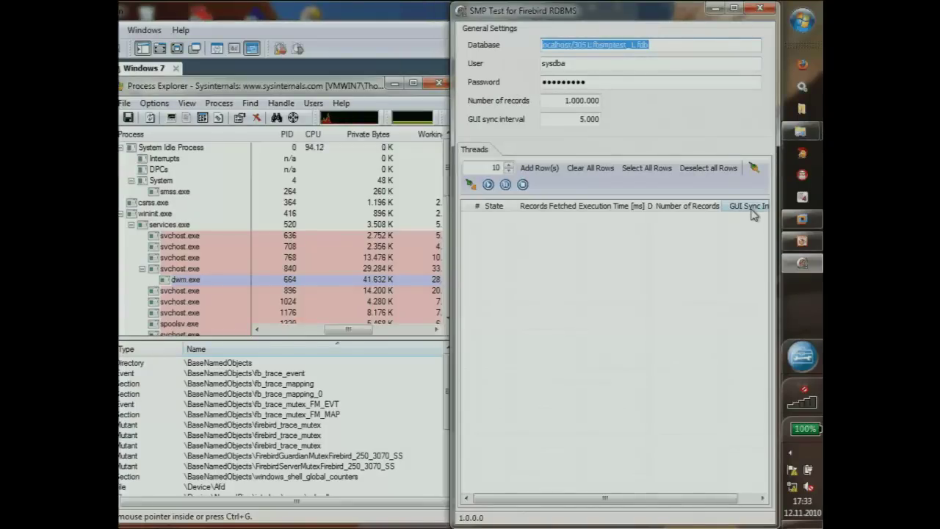
Stop the Firebird Guardian - Firebird_250_3070_SS service in the virtual machine's Services window, and return to the windowed layout
click(408, 29)
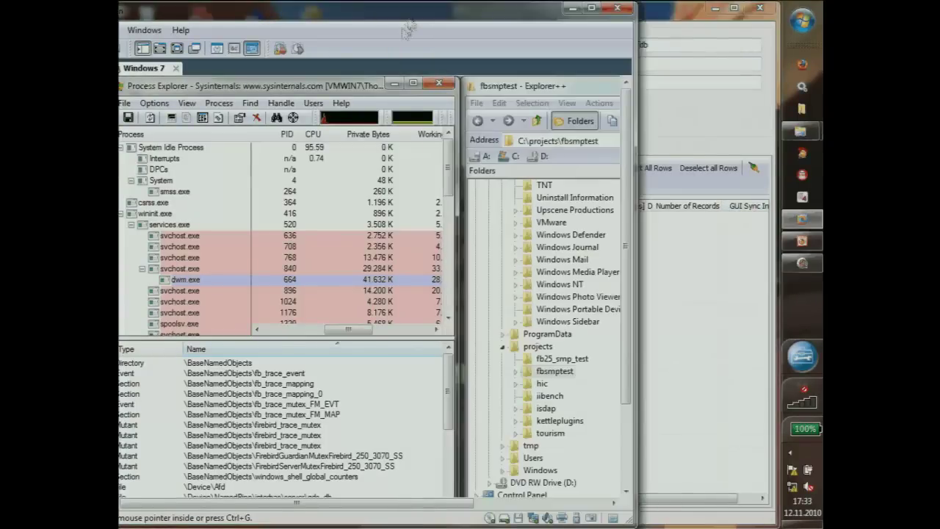
double_click(409, 10)
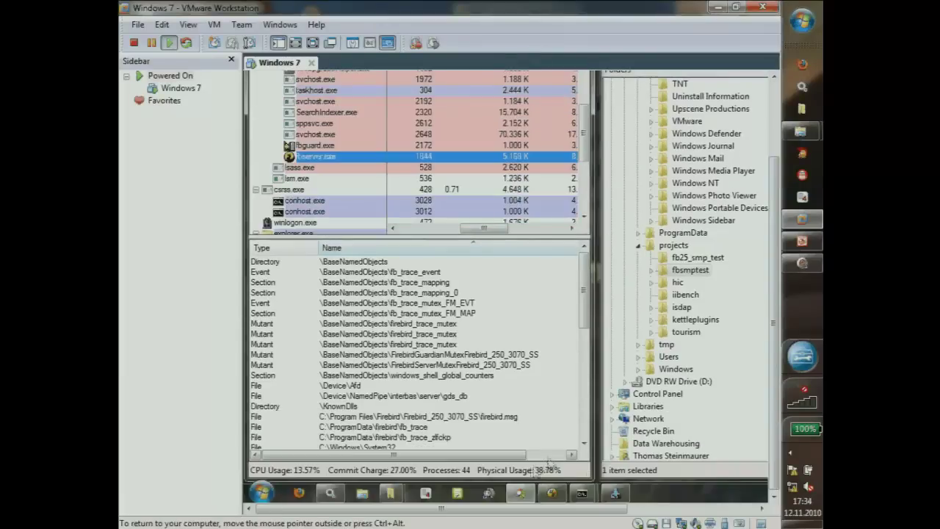
click(330, 493)
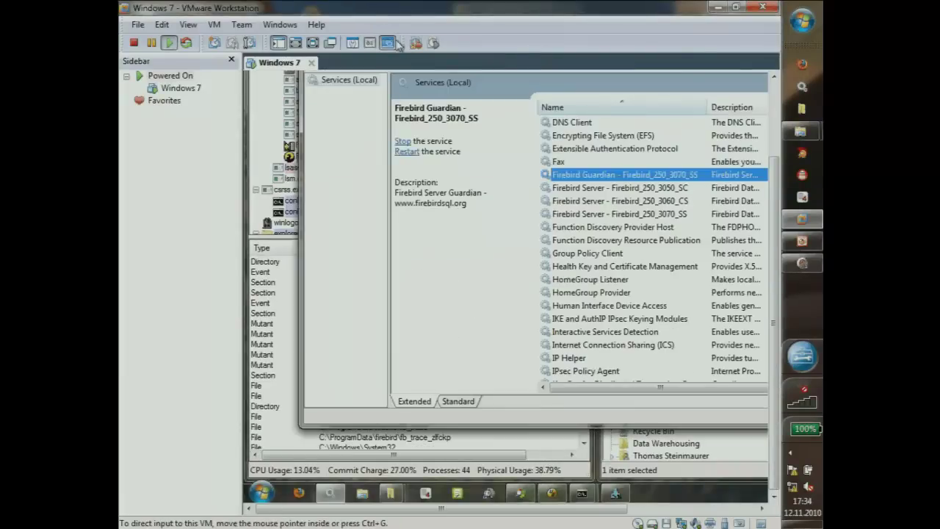
click(395, 43)
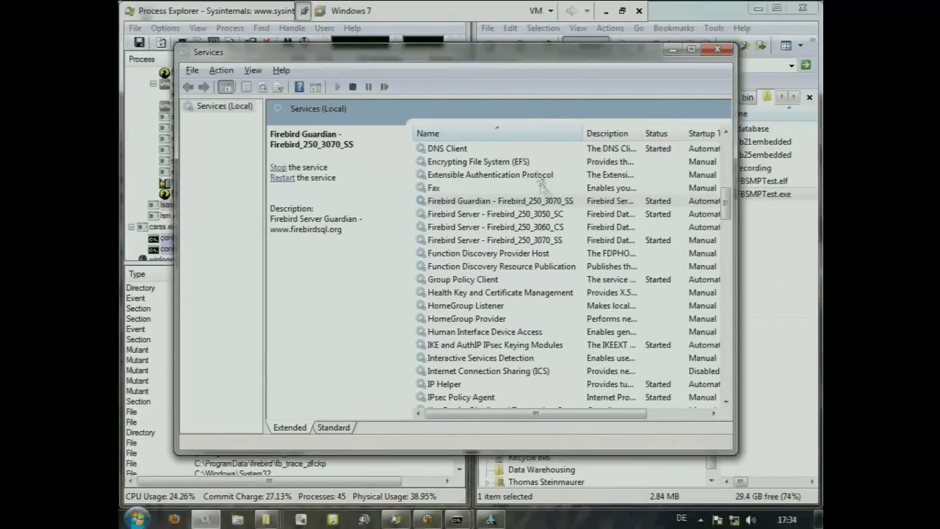
click(541, 200)
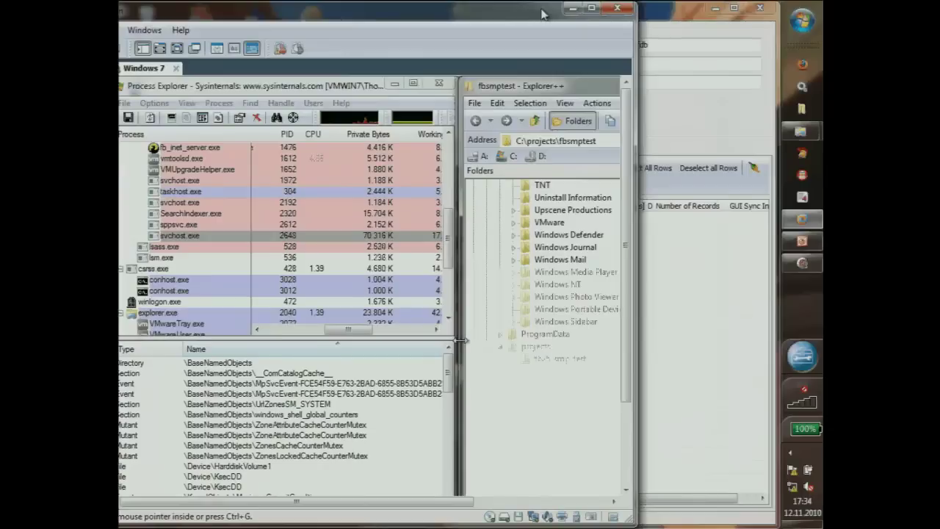
Sort Process Explorer's process list by CPU usage and bring the Path column into view
click(640, 13)
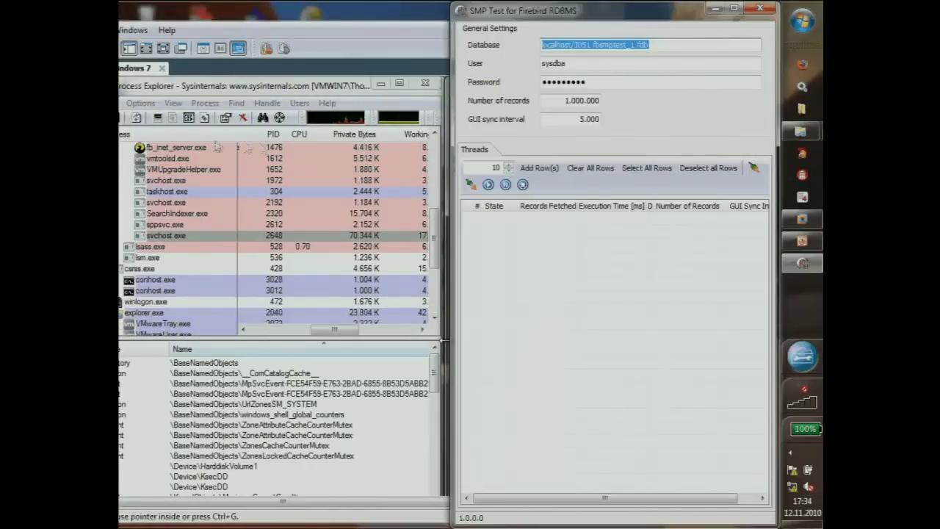
click(299, 134)
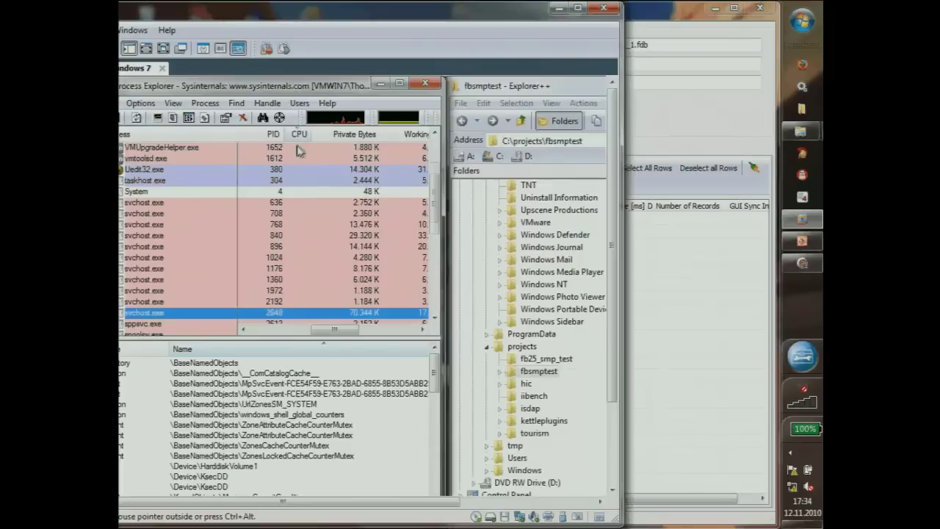
drag(273, 329, 292, 330)
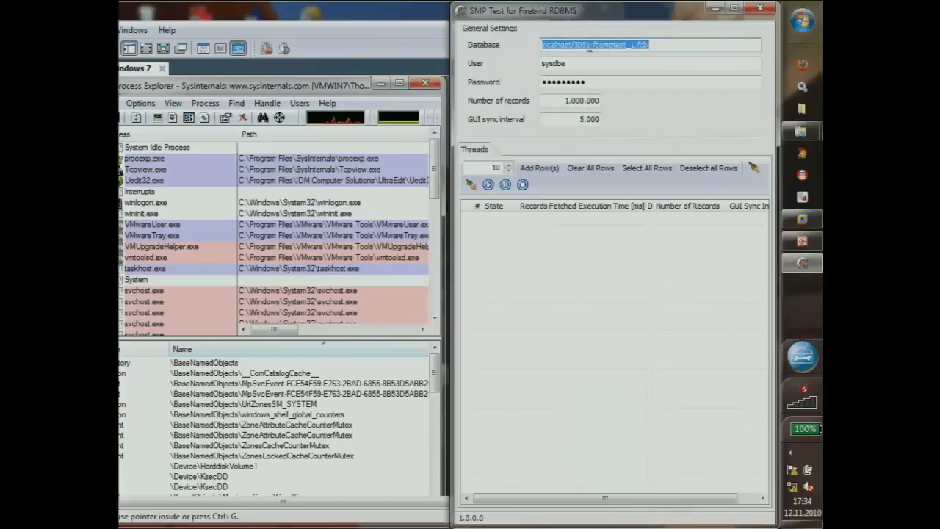
Set the test tool's database connection string to vmwin7/3050:fbsmptest_1.fdb and add 10 thread rows
key(Home)
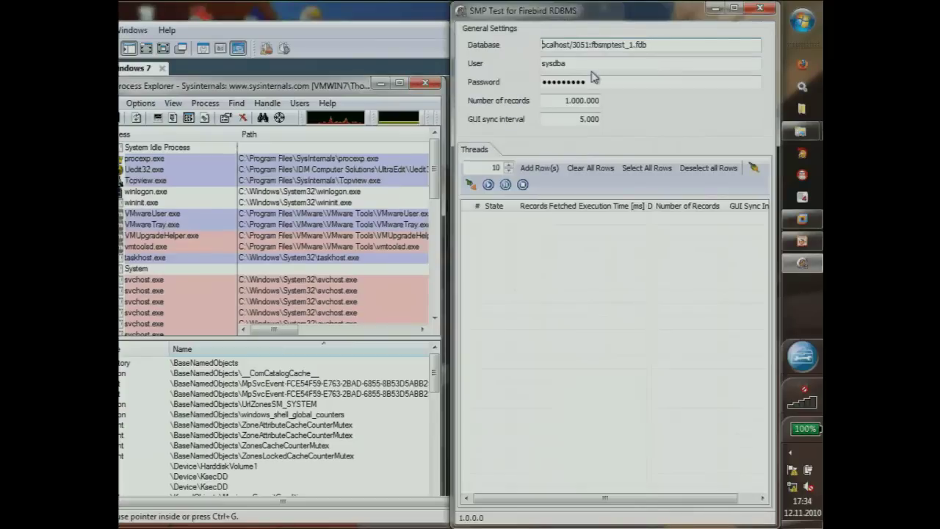
text(vmwin7)
key(Delete)
key(Delete)
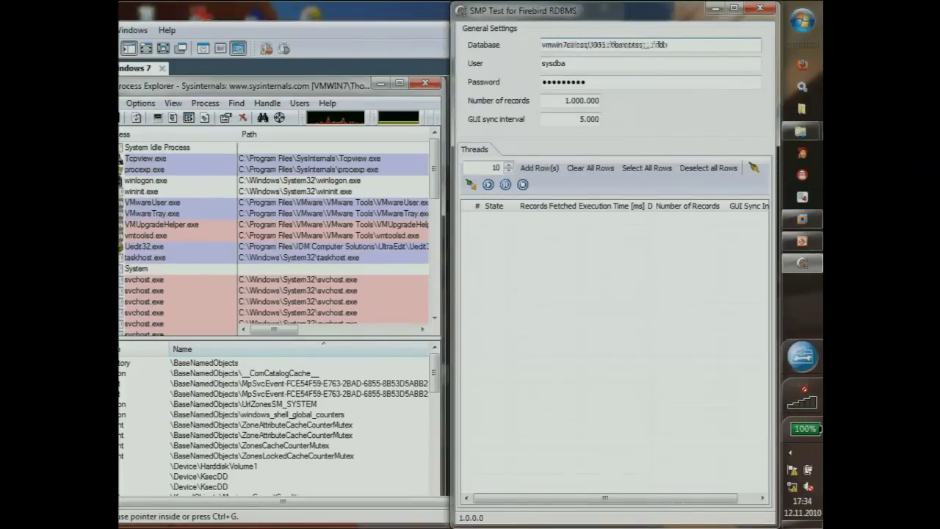
key(Delete)
key(Delete)
key(Delete)
key(Delete)
key(Delete)
key(Delete)
key(Delete)
key(Delete)
key(Delete)
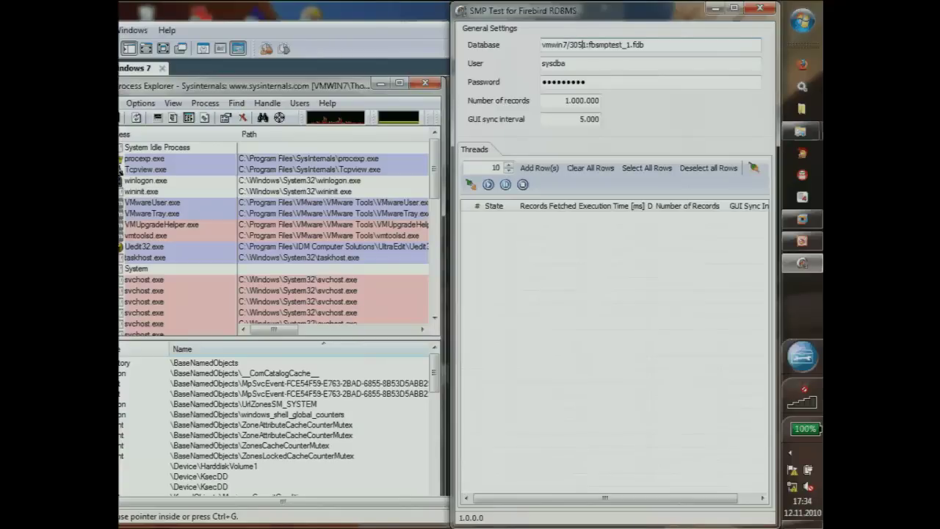
key(Delete)
text(0)
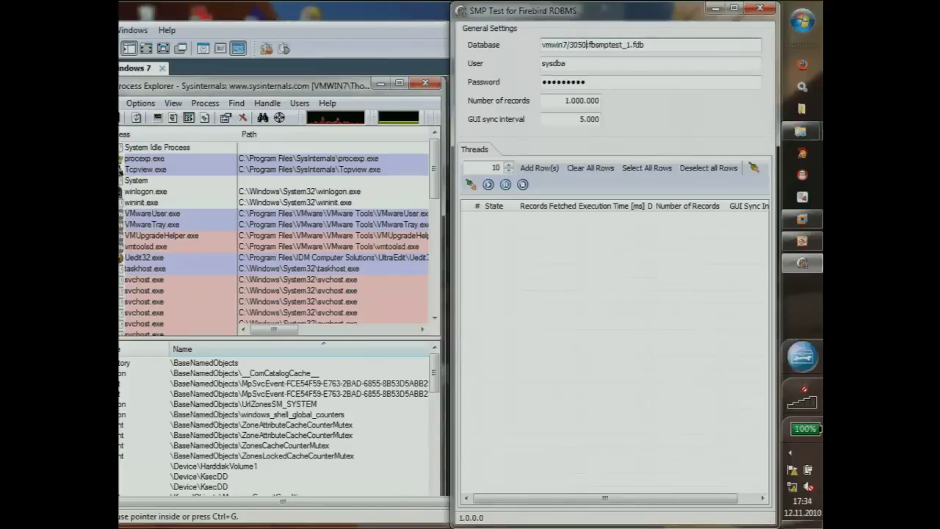
click(554, 171)
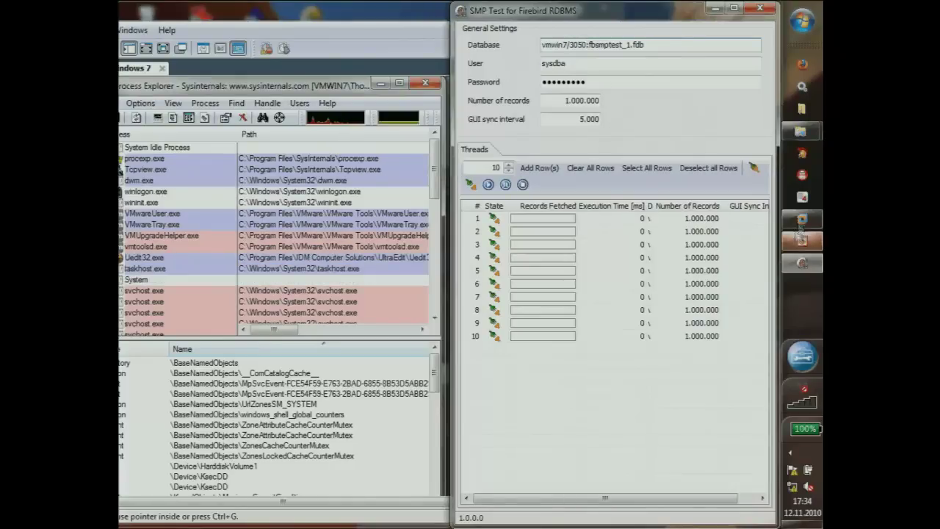
In Database Workbench, open fbsmptest_1.fdb on the vmwin7_3050_Firebird_2.5.0_SC server and examine its tables
click(802, 196)
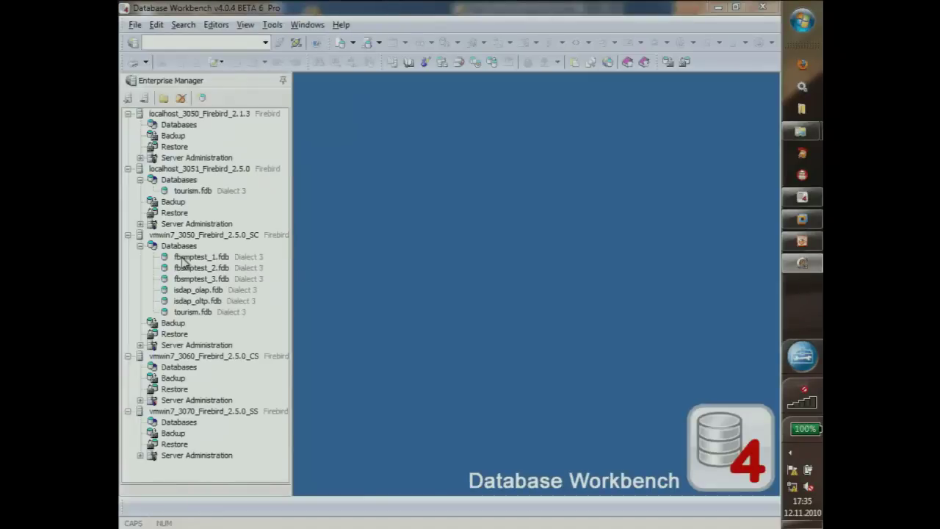
click(182, 257)
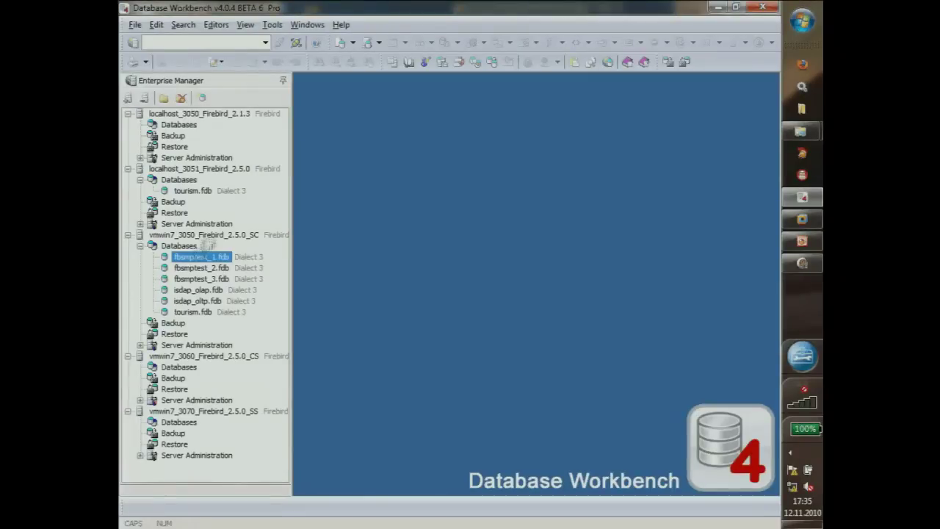
click(140, 168)
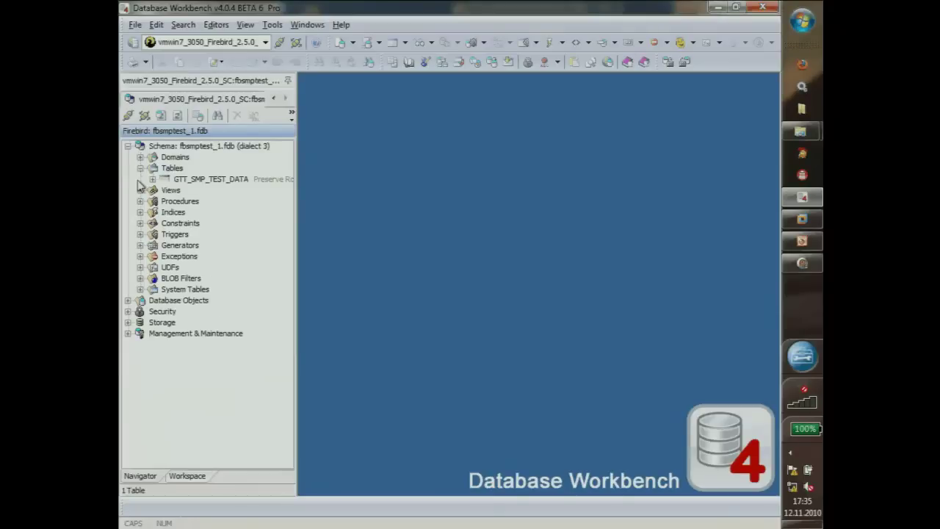
Switch to the SMP test tool, set the number of records to 500,000 and recreate the 10 thread rows
click(793, 260)
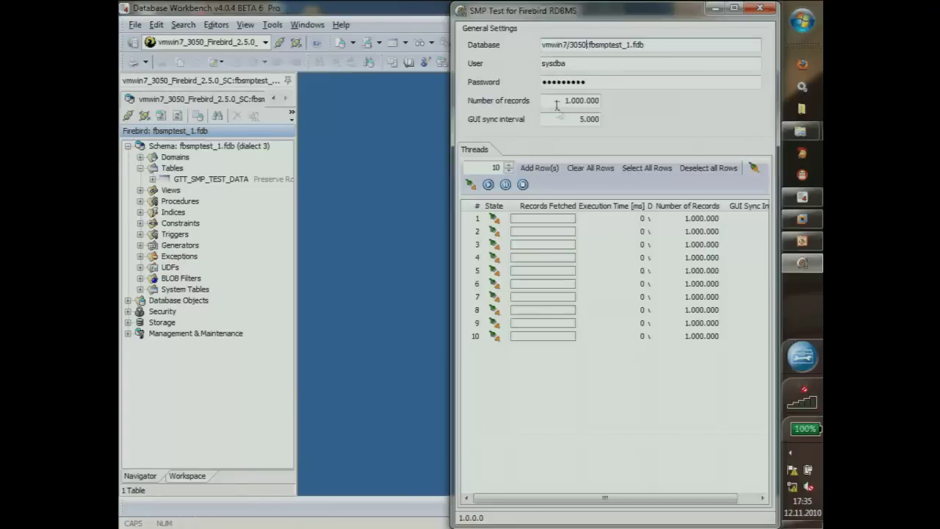
click(557, 103)
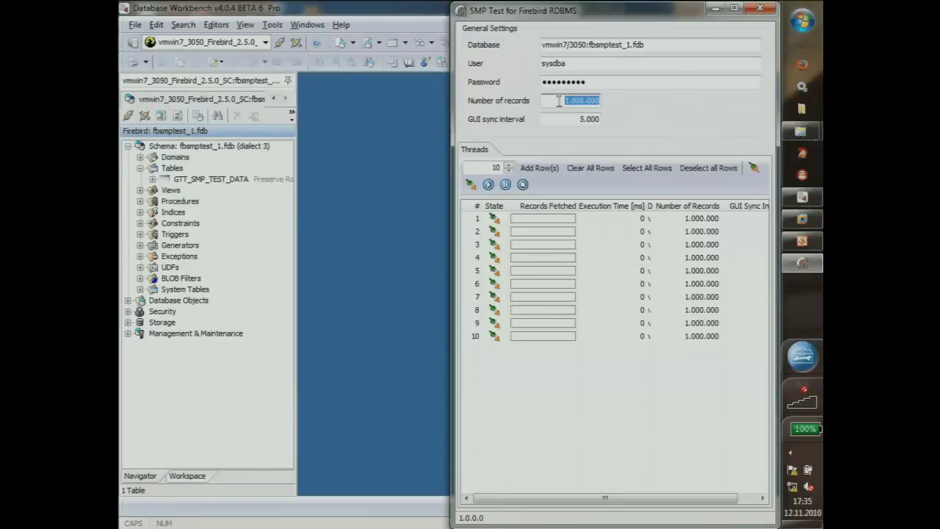
text(5000)
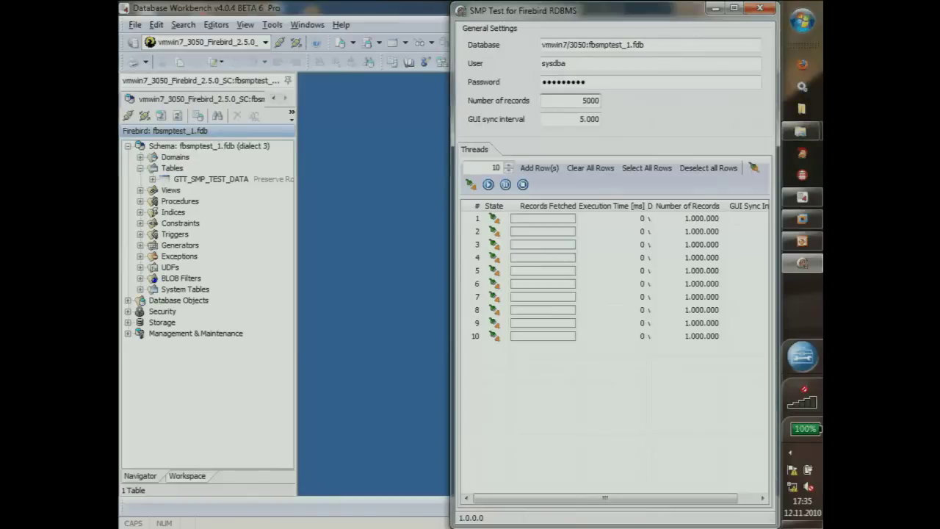
text(00)
key(Tab)
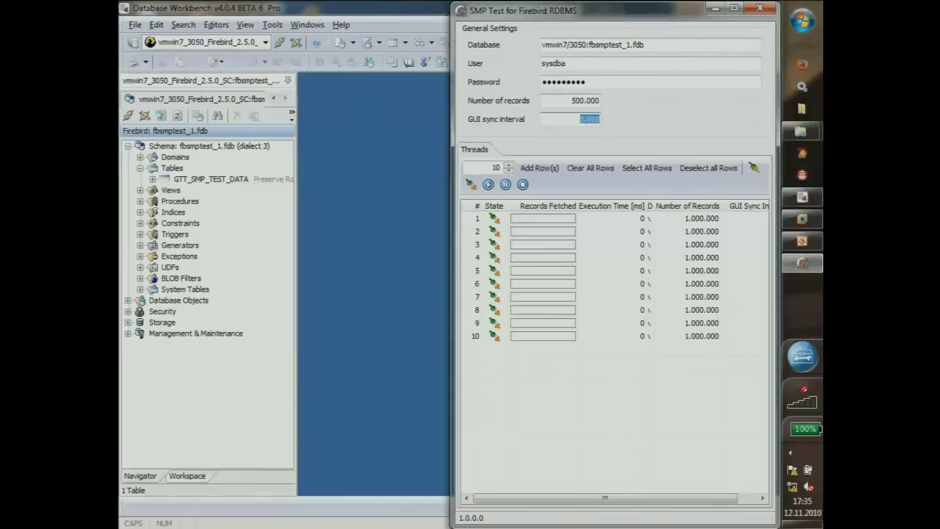
click(601, 246)
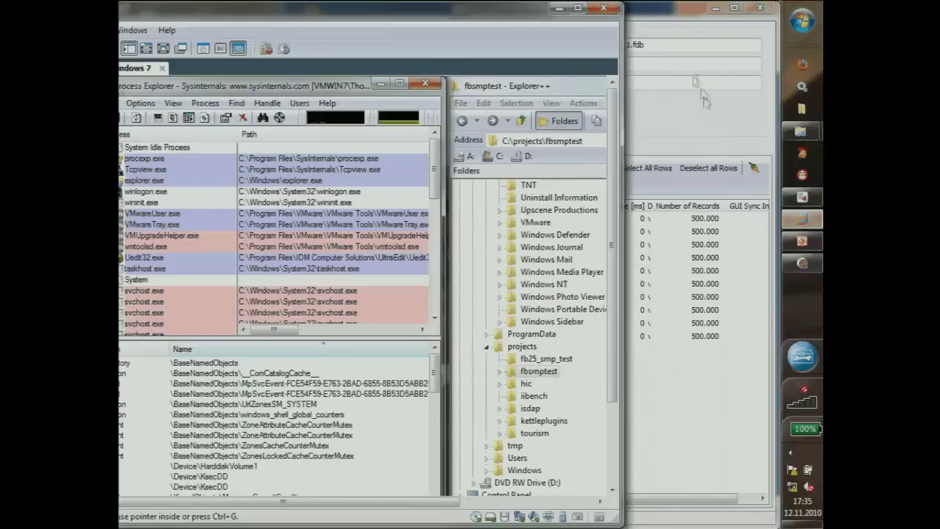
In Process Explorer, sort processes by private bytes and place a slightly widened CPU column between Private Bytes and Working Set
click(704, 100)
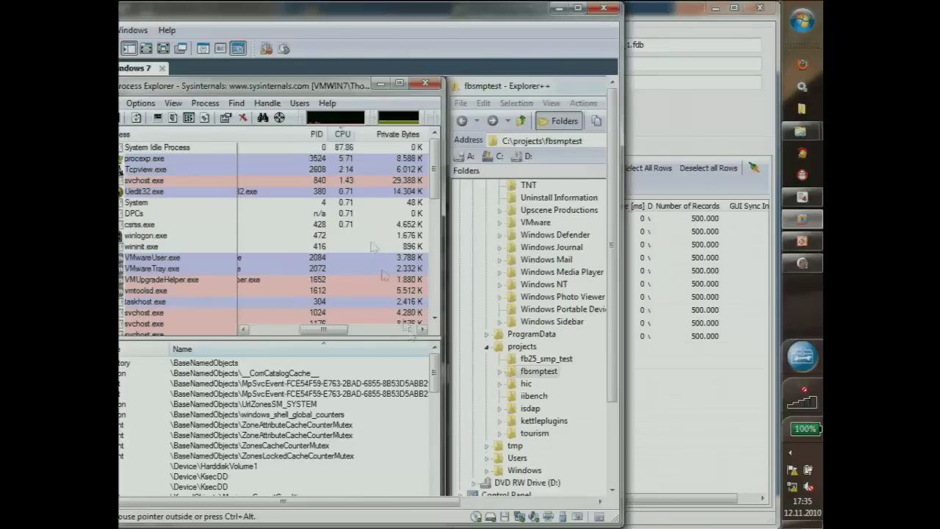
drag(343, 134, 312, 134)
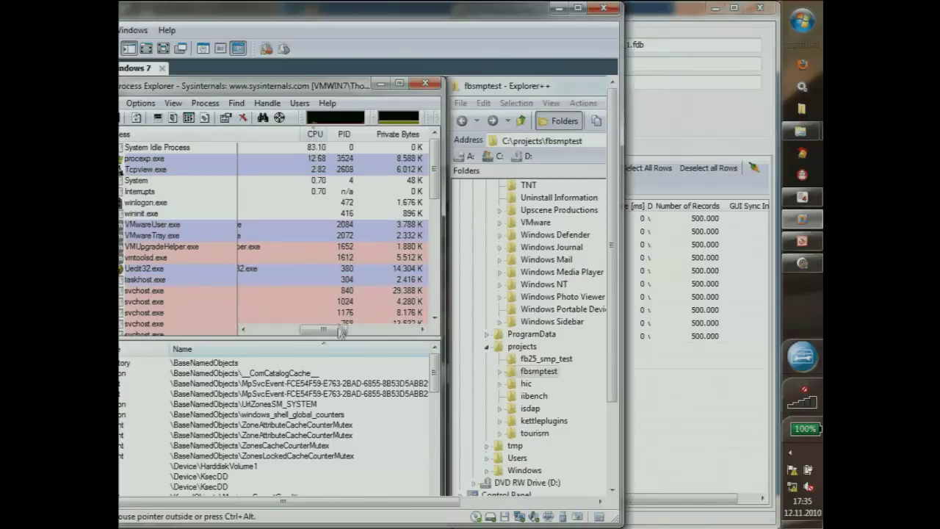
drag(341, 332, 297, 332)
right_click(315, 136)
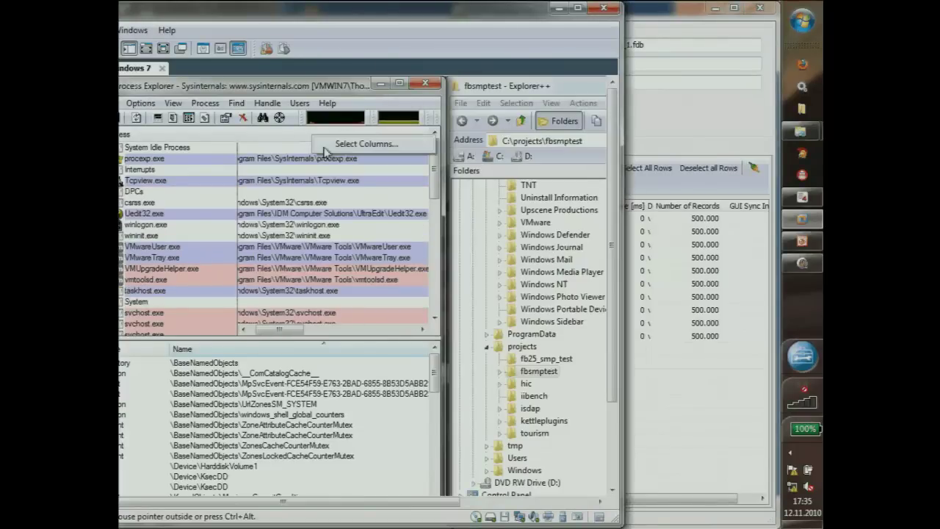
click(326, 146)
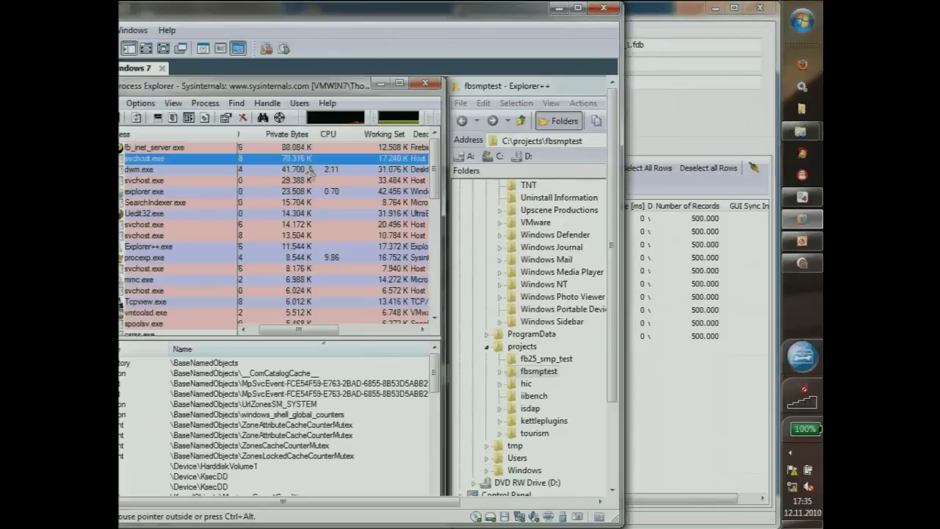
drag(340, 134, 367, 135)
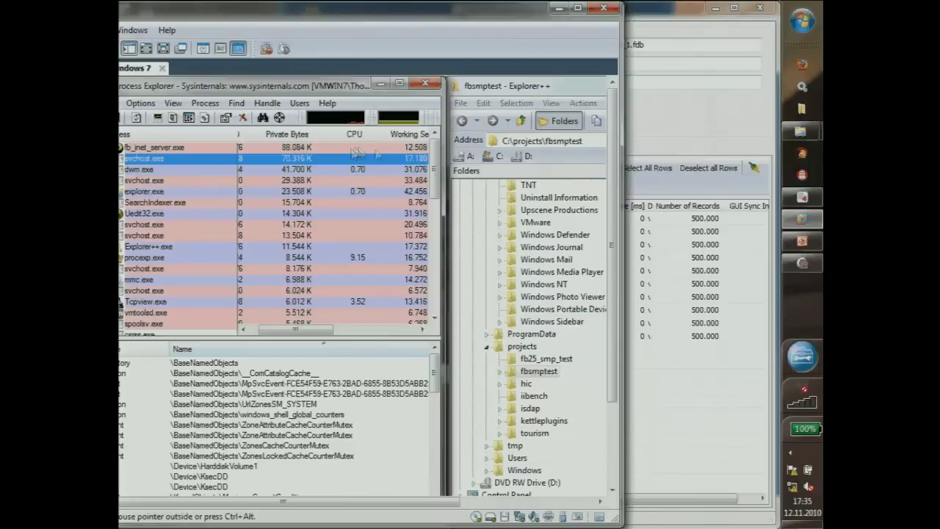
Switch to the SMP test tool and run threads 2 and 3 simultaneously against fbsmptest_1.fdb
key(alt+Tab)
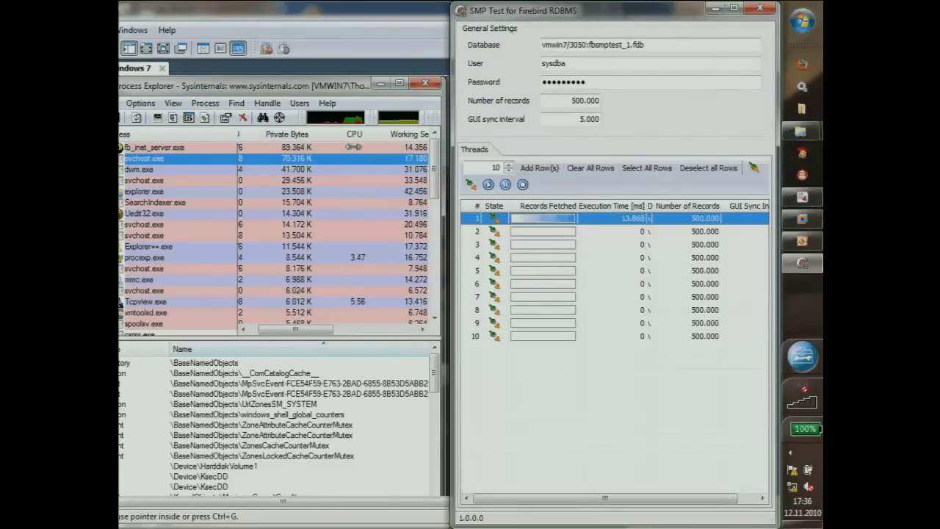
click(537, 233)
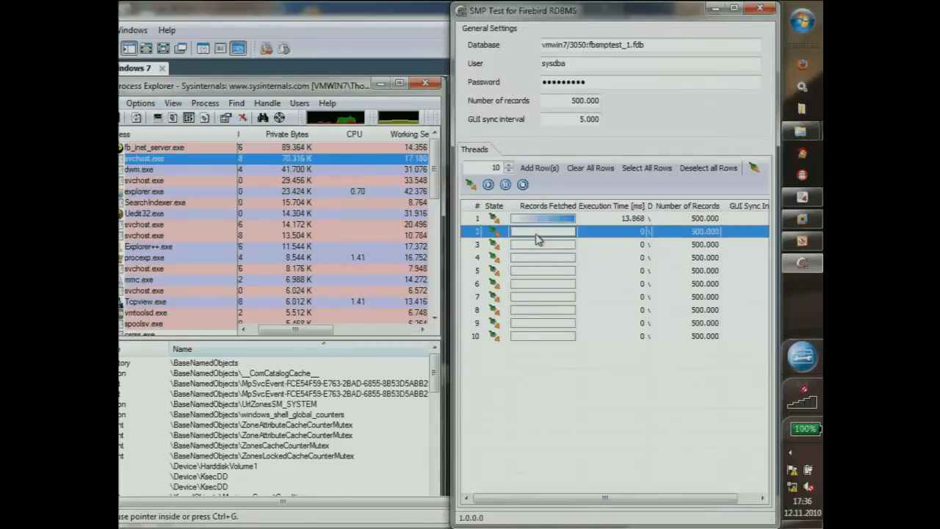
key(shift+Down)
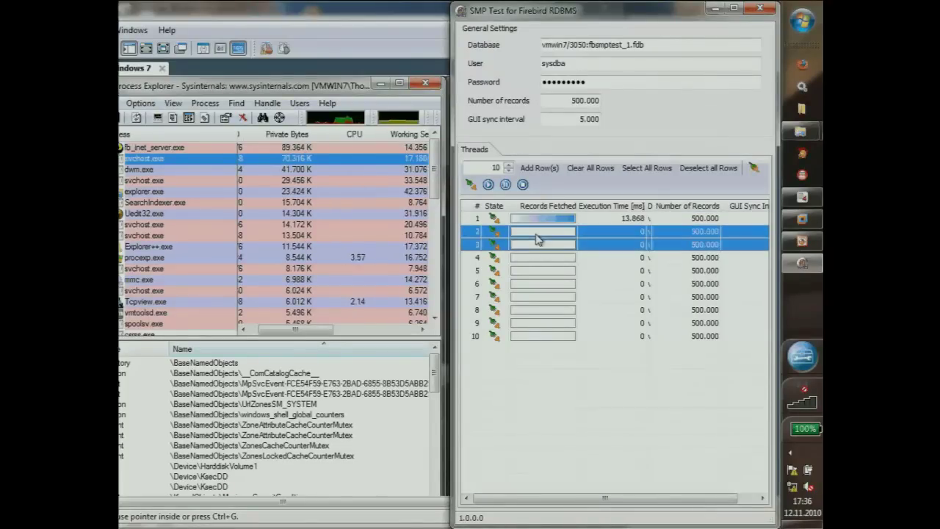
click(471, 186)
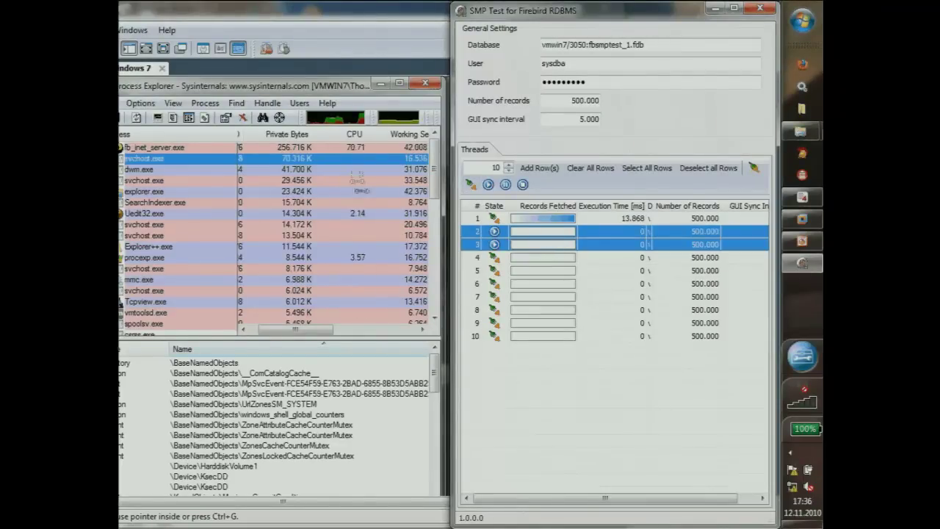
Examine the CPU usage history of both cores in Process Explorer's System Information window, and return to the SMP test tool
click(444, 179)
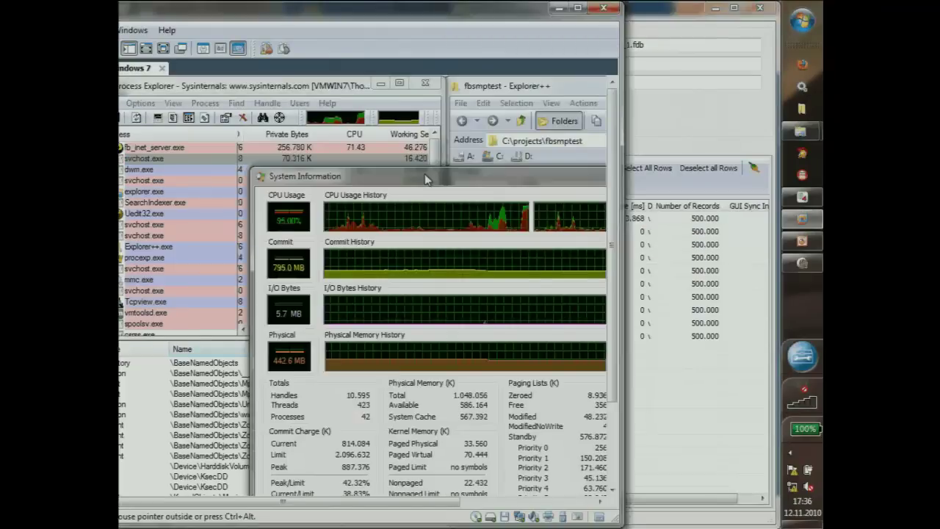
drag(425, 179, 279, 160)
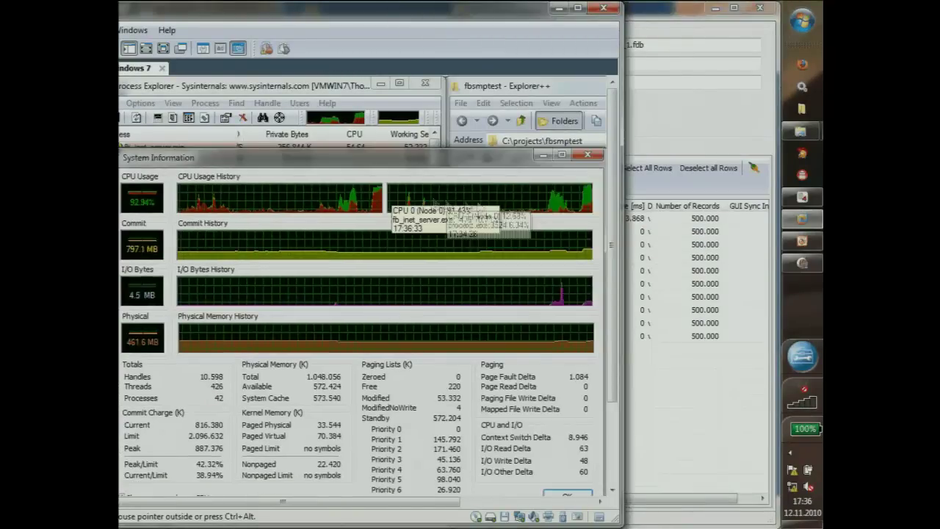
click(544, 156)
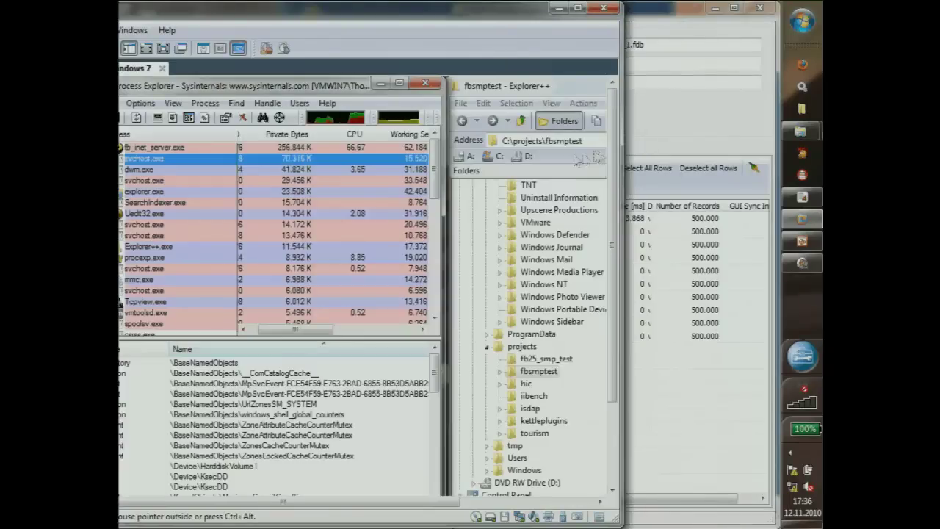
click(668, 130)
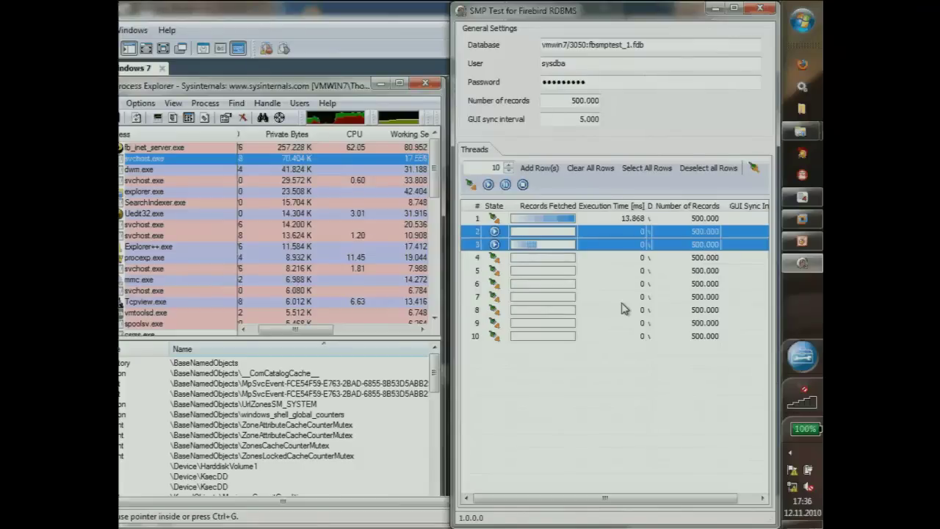
Add 10 thread rows for vmwin7/3050:fbsmptest_2.fdb and widen the Database column to show the full connection strings
click(600, 264)
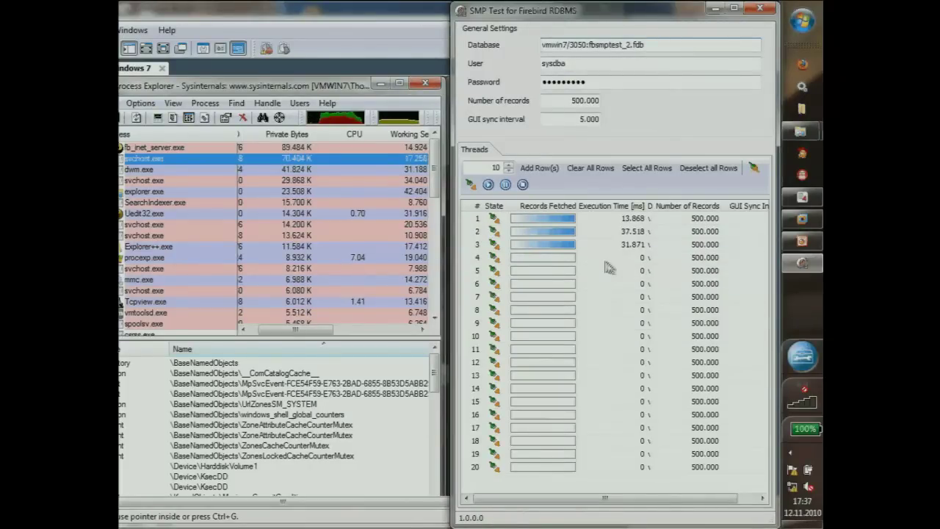
mouse_move(582, 499)
mouse_down()
mouse_move(591, 498)
mouse_move(558, 500)
mouse_up()
click(676, 257)
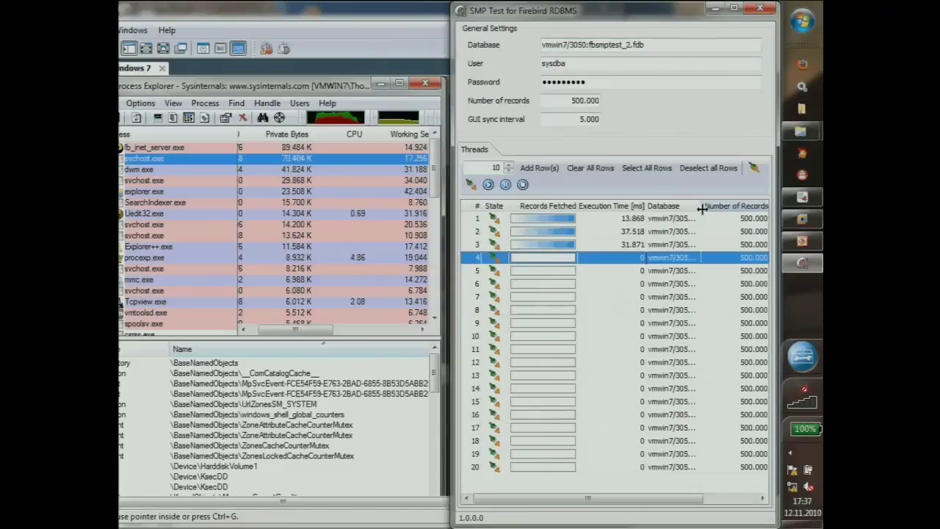
double_click(702, 209)
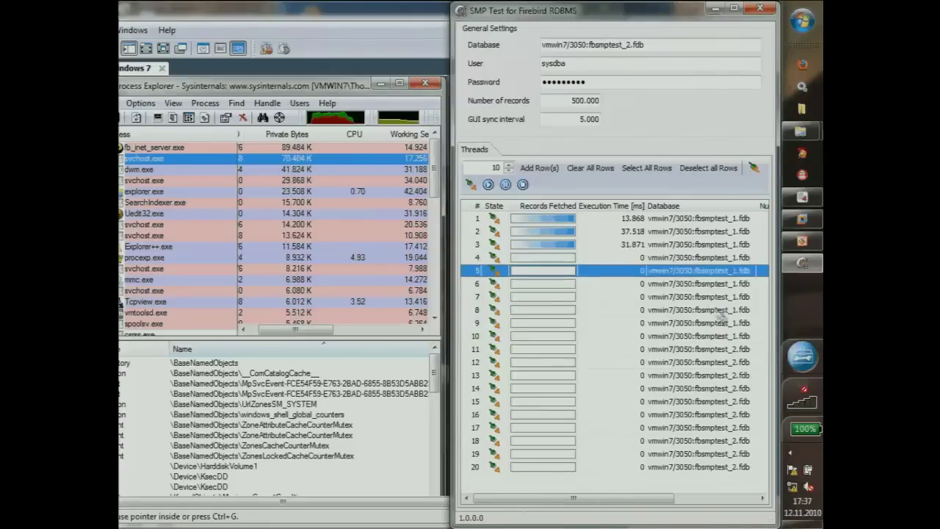
Run thread 5 on fbsmptest_1.fdb together with thread 11 on fbsmptest_2.fdb and check the CPU usage history in Process Explorer
ctrl+click(715, 348)
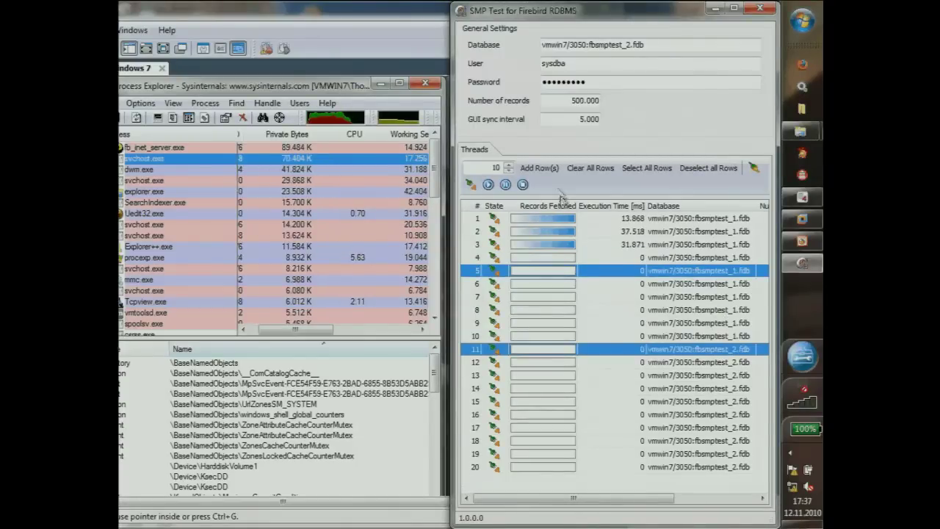
click(488, 184)
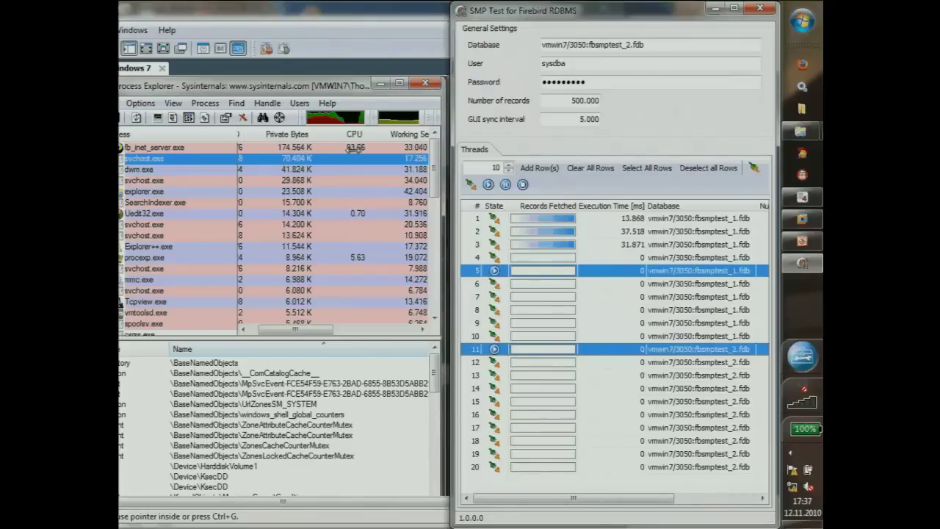
click(335, 118)
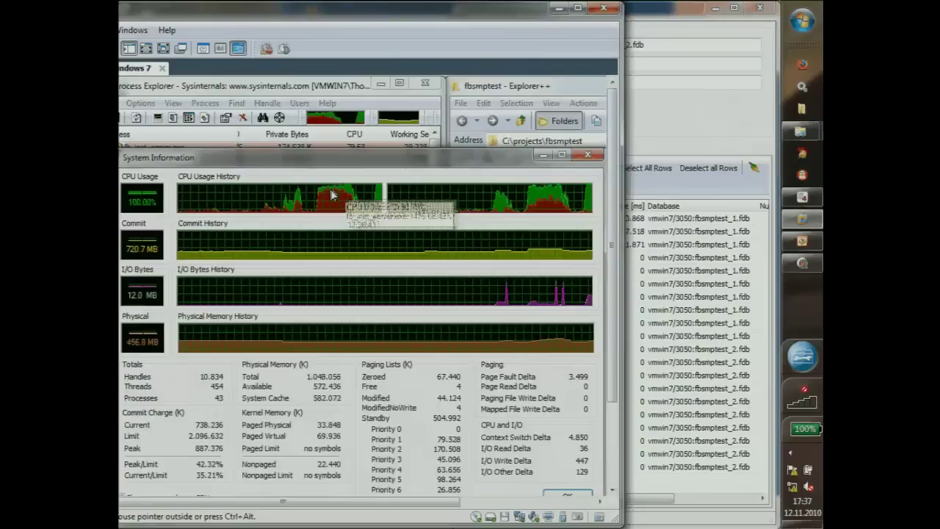
key(Escape)
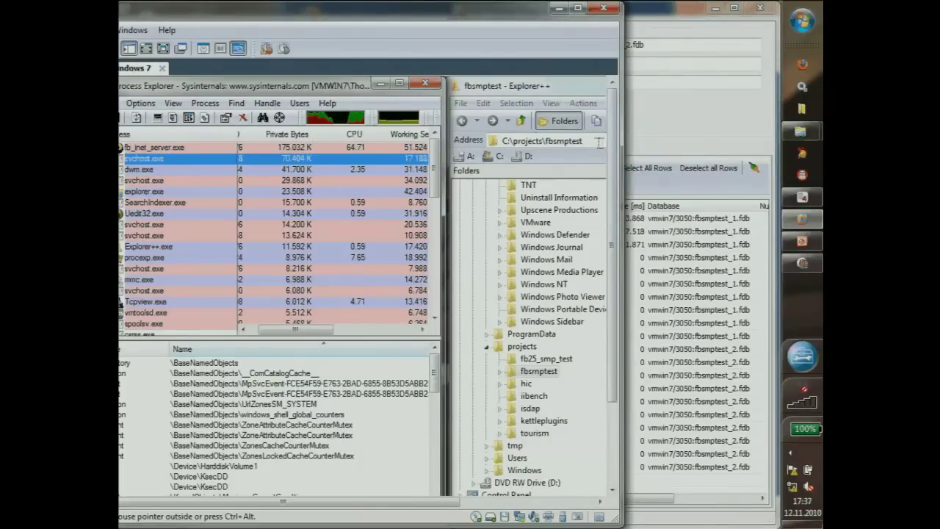
click(712, 220)
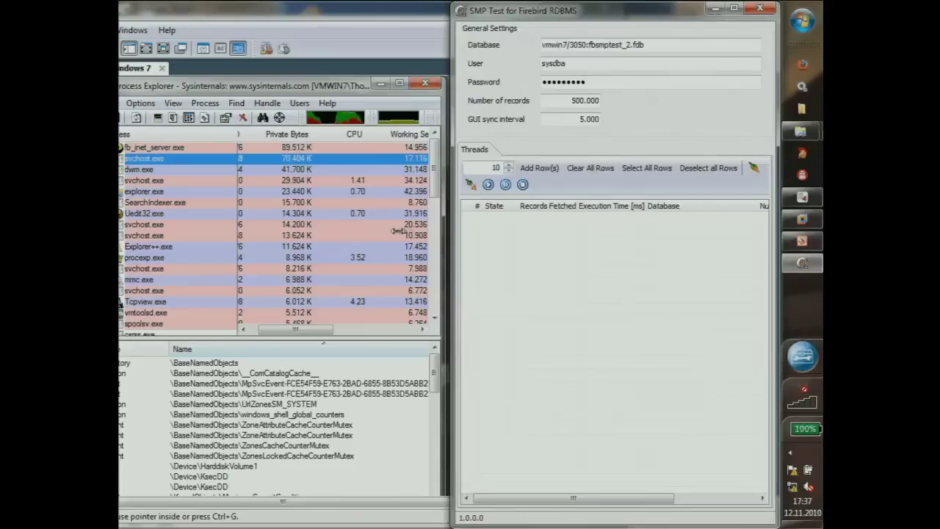
In the Windows 7 virtual machine's Services console, start the Firebird Server - Firebird_250_3060_CS service
click(395, 148)
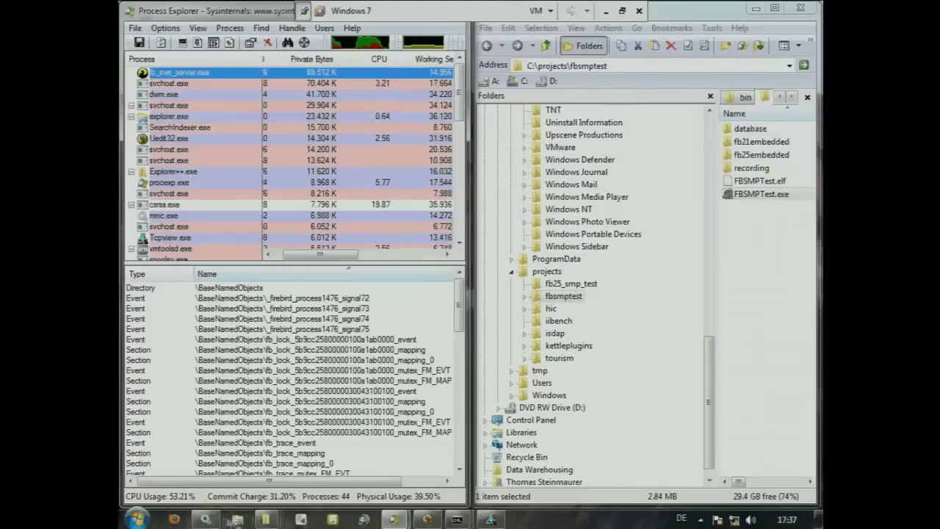
click(204, 519)
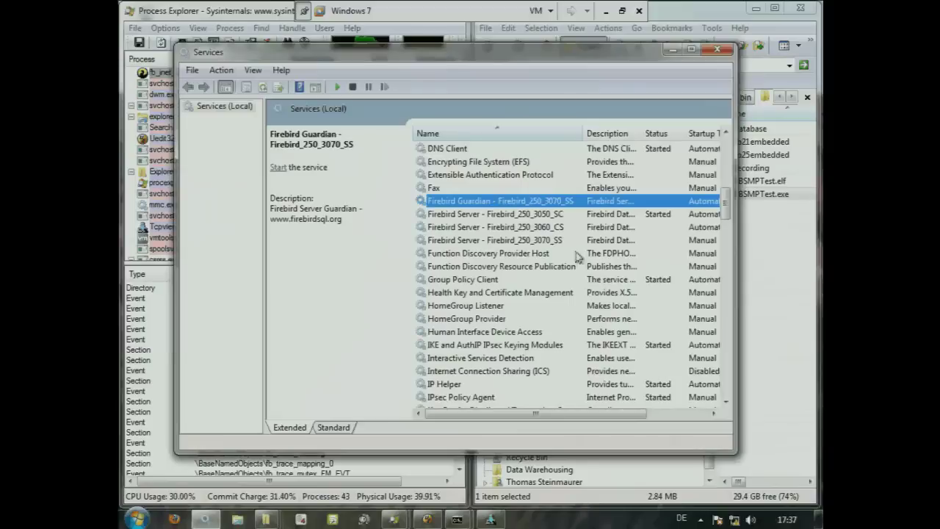
click(529, 227)
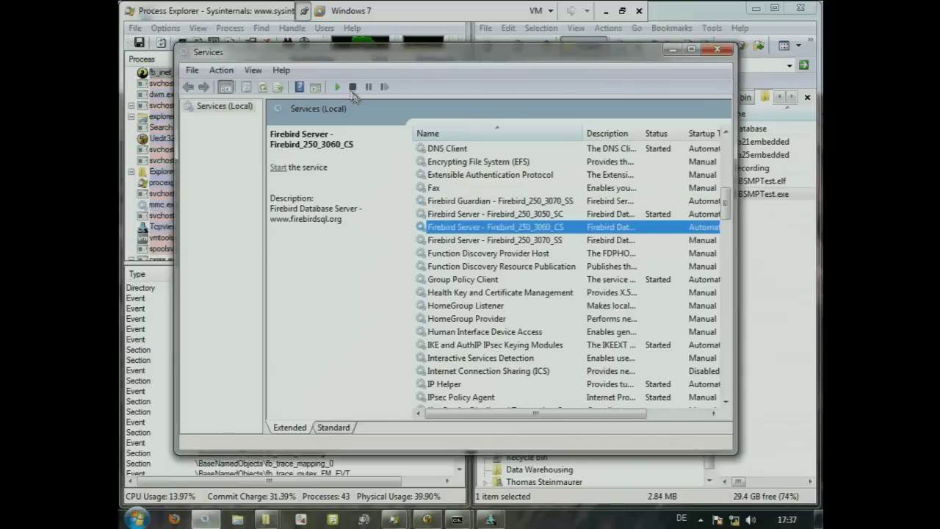
click(337, 86)
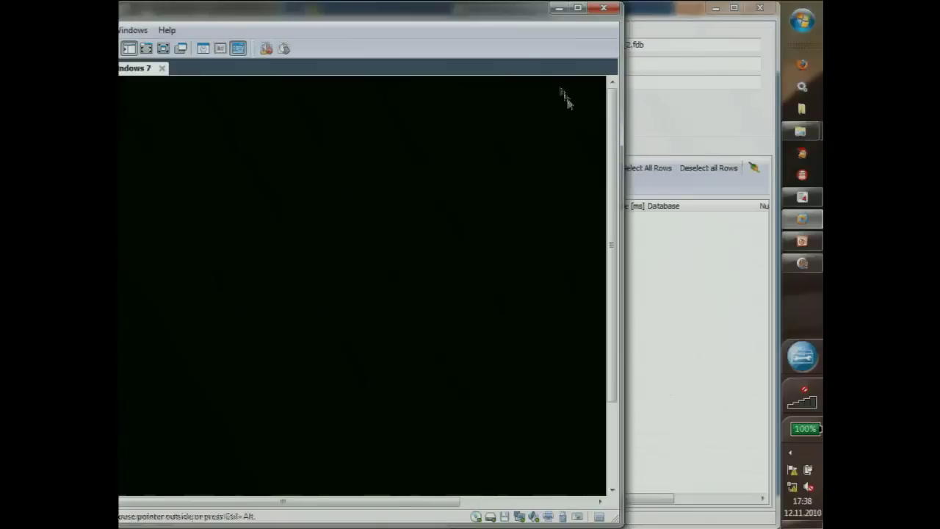
In the SMP test tool, change the database connection string to vmwin7/3060:fbsmptest_1.fdb
click(655, 129)
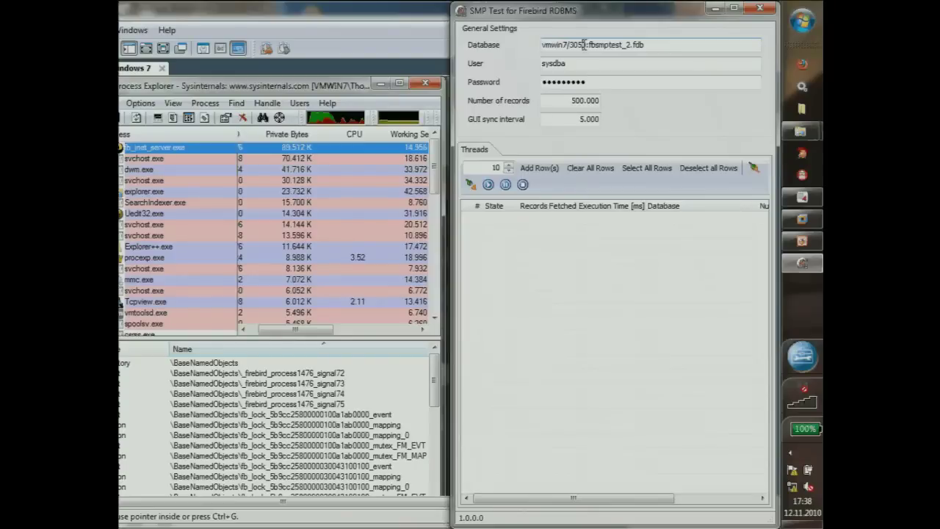
click(584, 44)
key(BackSpace)
key(BackSpace)
text(60)
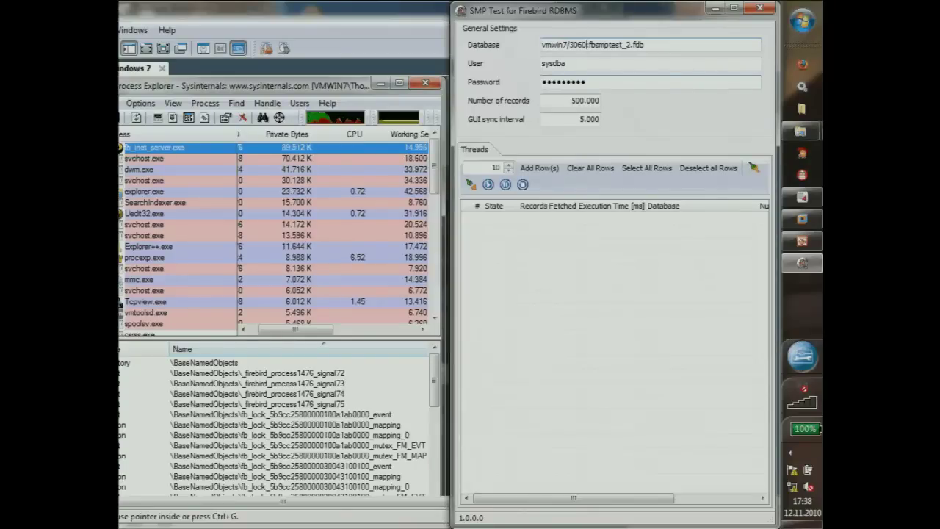
click(630, 44)
key(BackSpace)
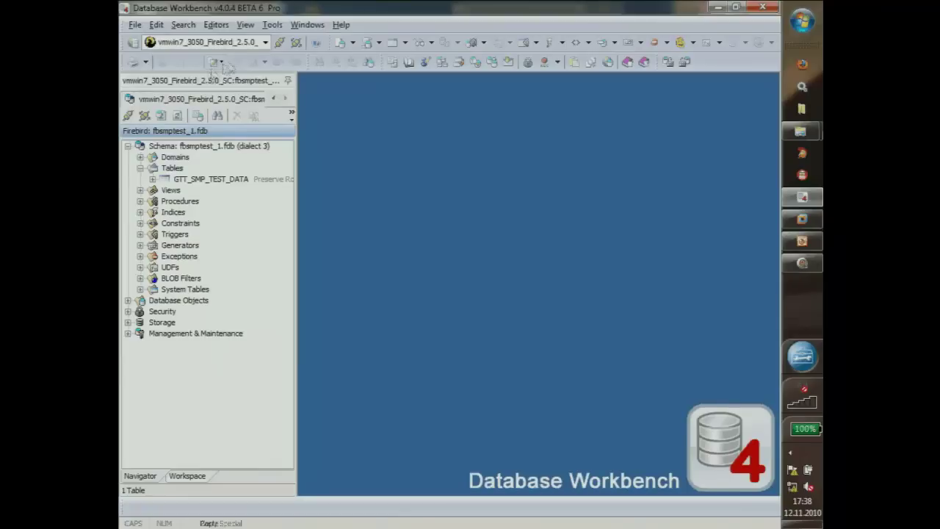
In Database Workbench, set the page buffers of fbsmptest_1.fdb on the vmwin7_3050_Firebird_2.5.0_SC server to 75
click(133, 41)
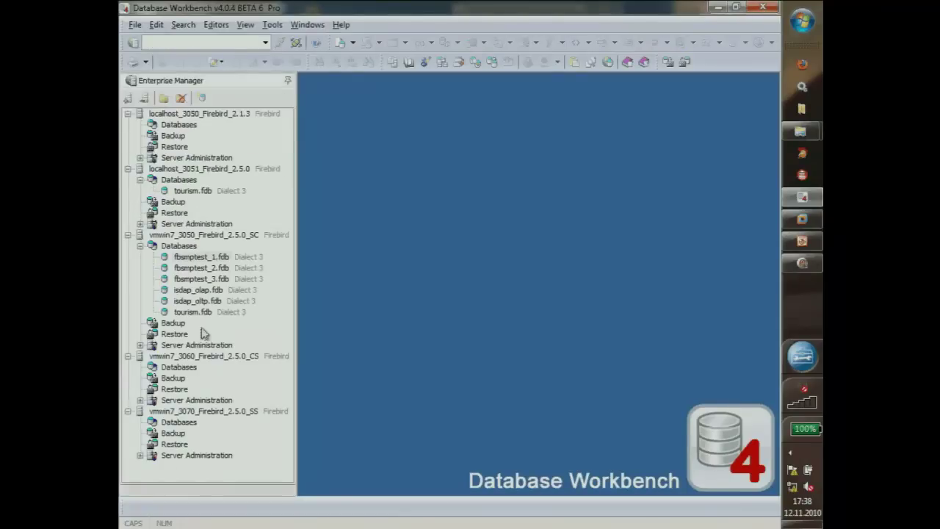
right_click(210, 258)
mouse_move(289, 317)
click(395, 338)
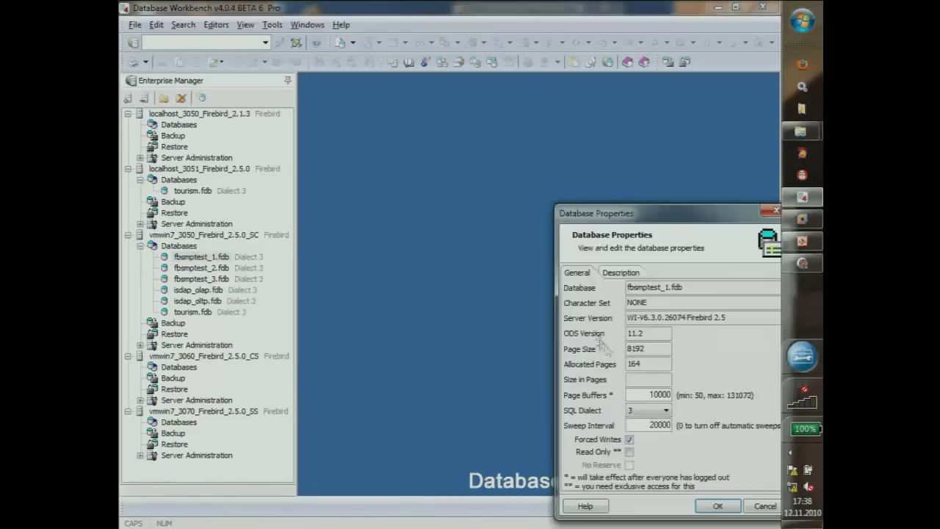
drag(646, 395, 698, 399)
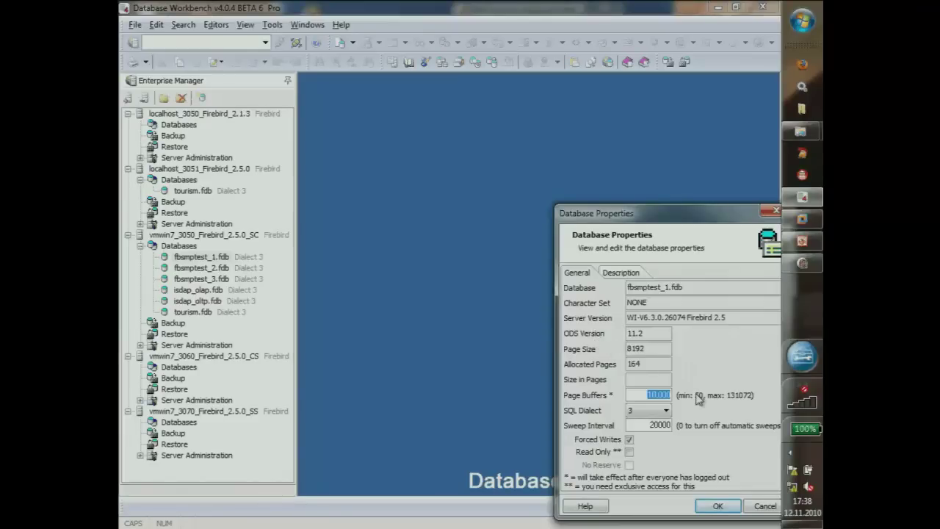
text(75)
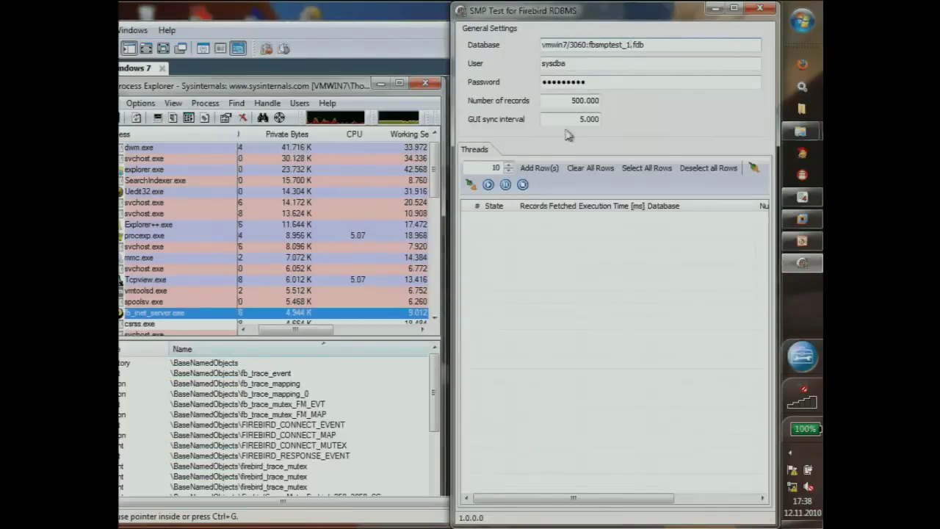
Add 10 thread rows for vmwin7/3060:fbsmptest_1.fdb and 10 more for vmwin7/3060:fbsmptest_2.fdb in the SMP test tool
click(539, 168)
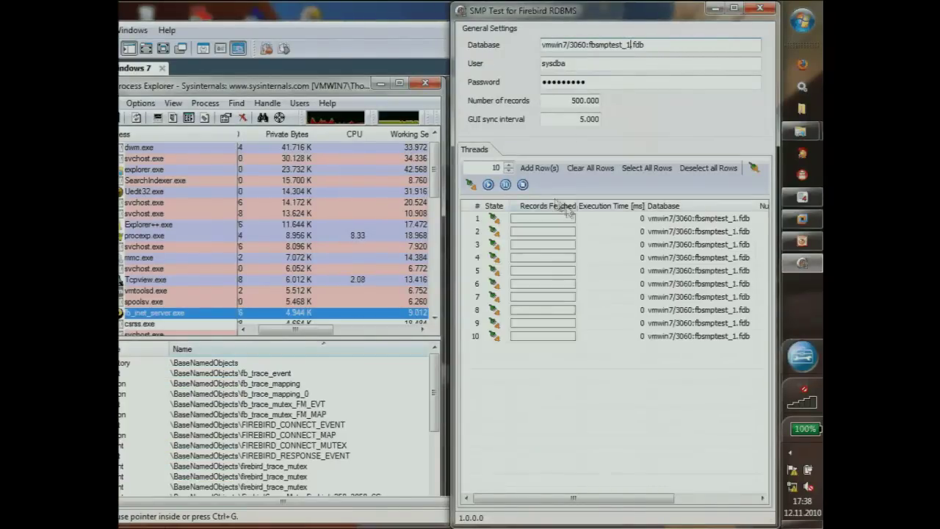
key(BackSpace)
text(2)
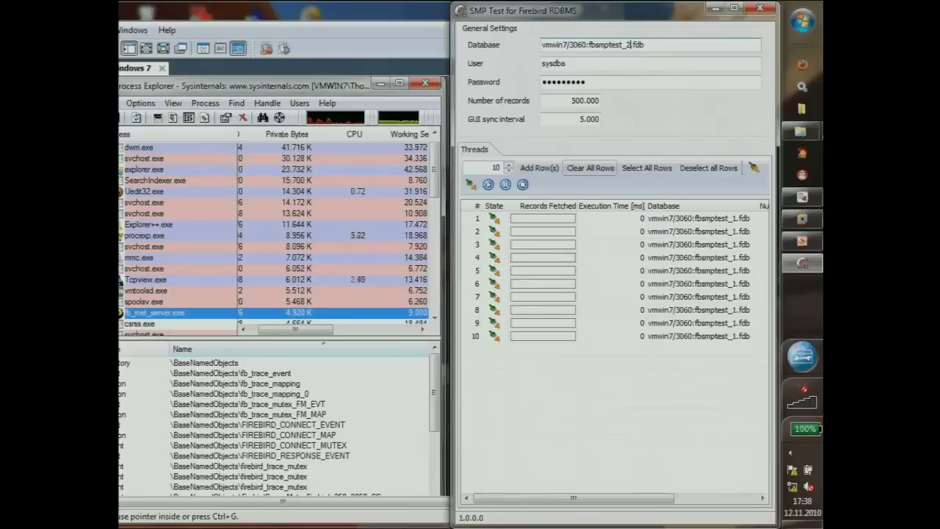
click(538, 167)
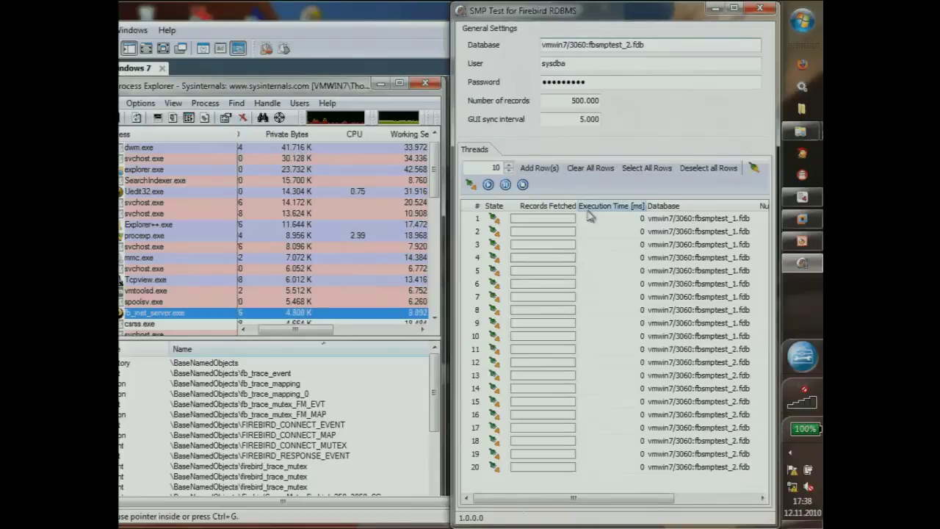
Select threads 1 to 5 and 11 to 15 in the SMP test tool and start them
drag(588, 217, 658, 271)
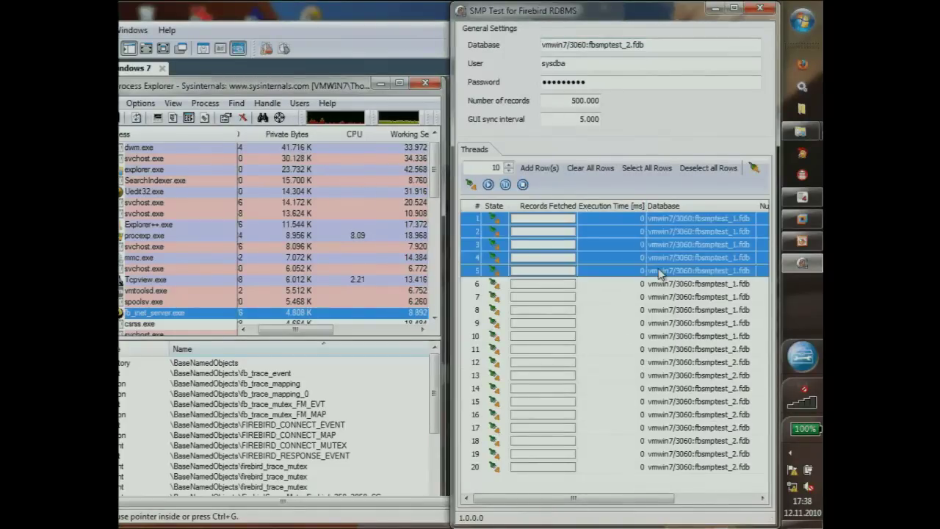
ctrl+click(709, 349)
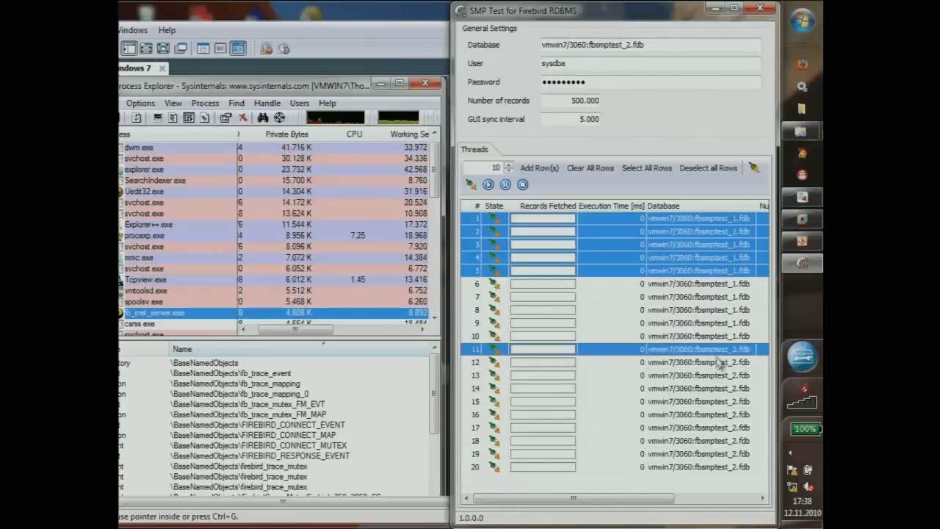
ctrl+shift+click(705, 401)
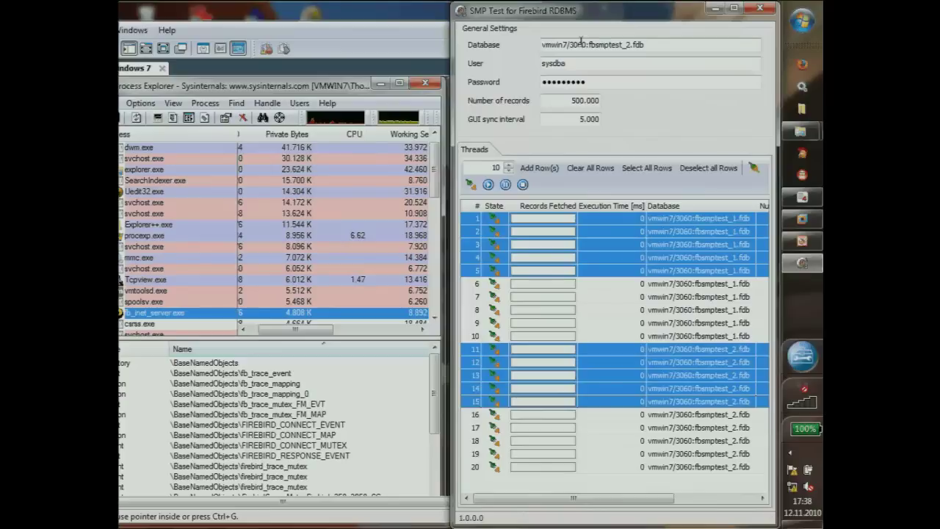
click(488, 185)
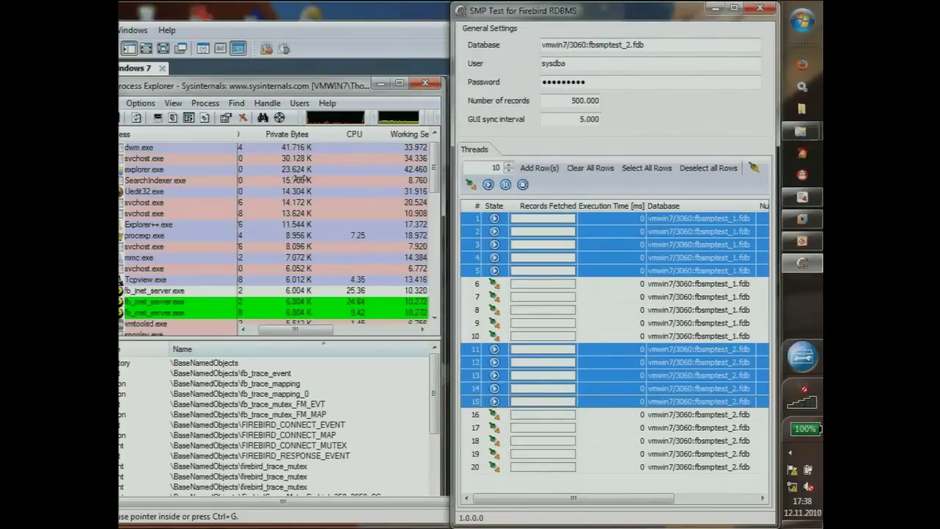
Sort the virtual machine's Process Explorer list by CPU usage and open the System Information graphs
click(300, 178)
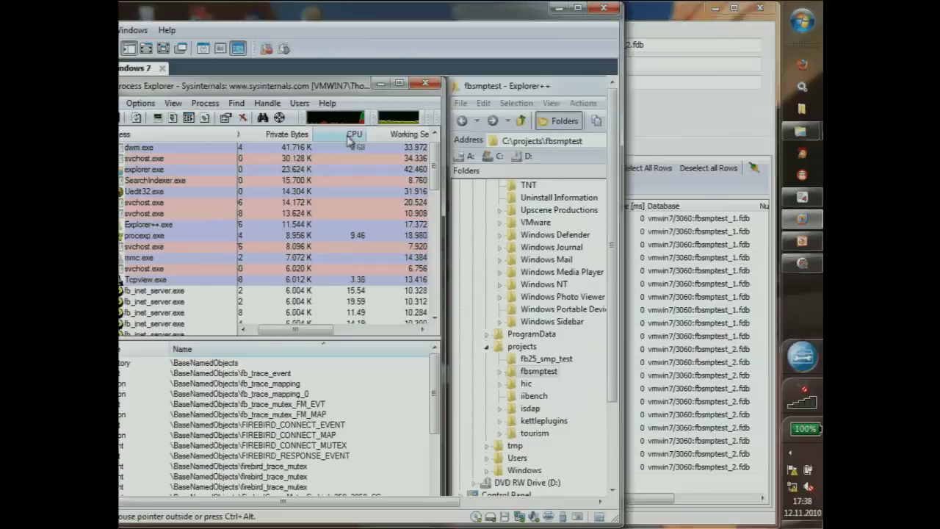
click(351, 135)
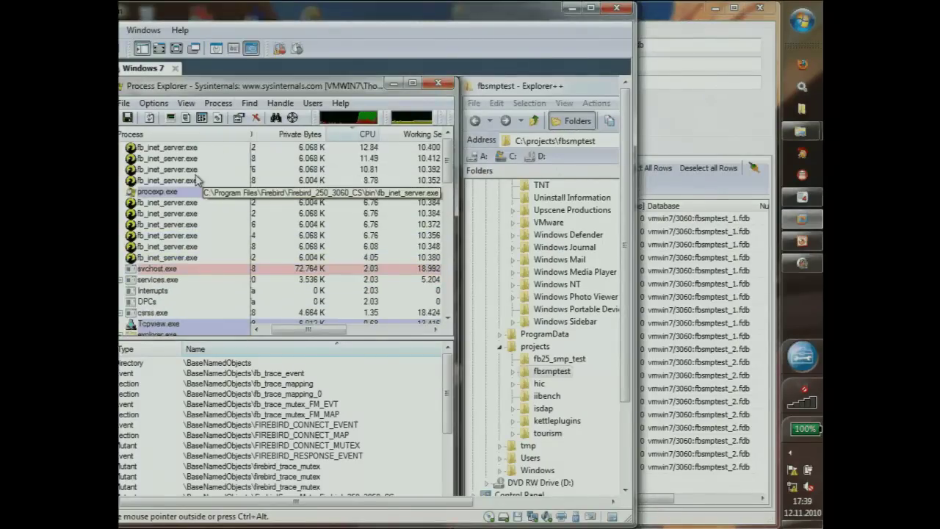
key(ctrl+i)
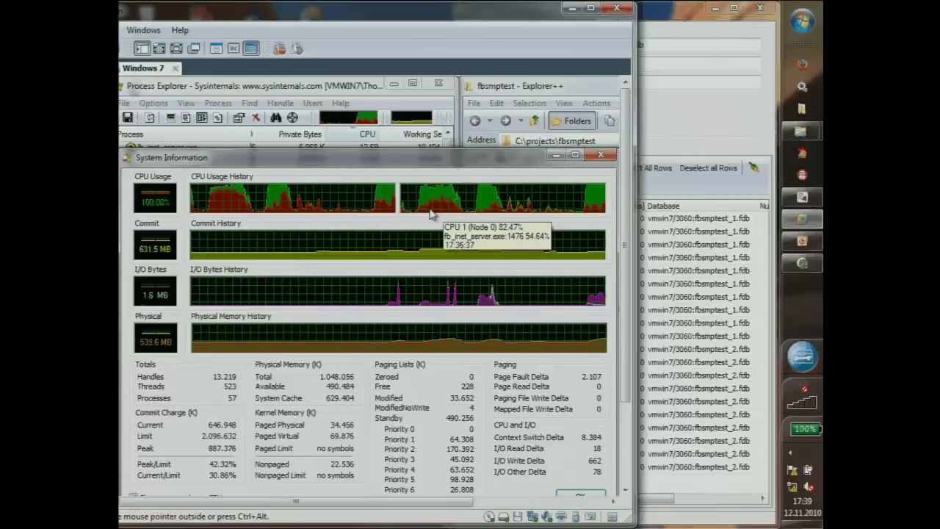
Stop and clear all thread rows in the SMP test tool and check the fb_inet_server.exe processes in Process Explorer
click(658, 163)
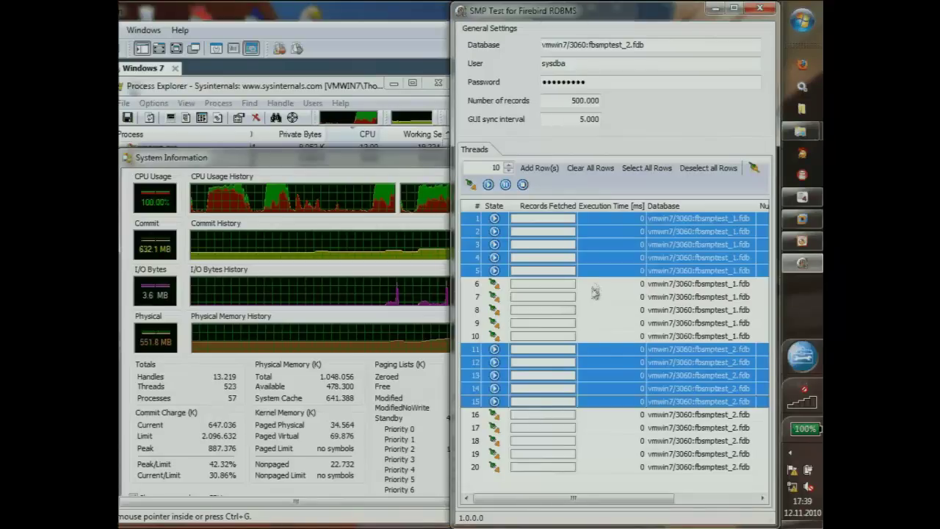
click(521, 187)
click(590, 167)
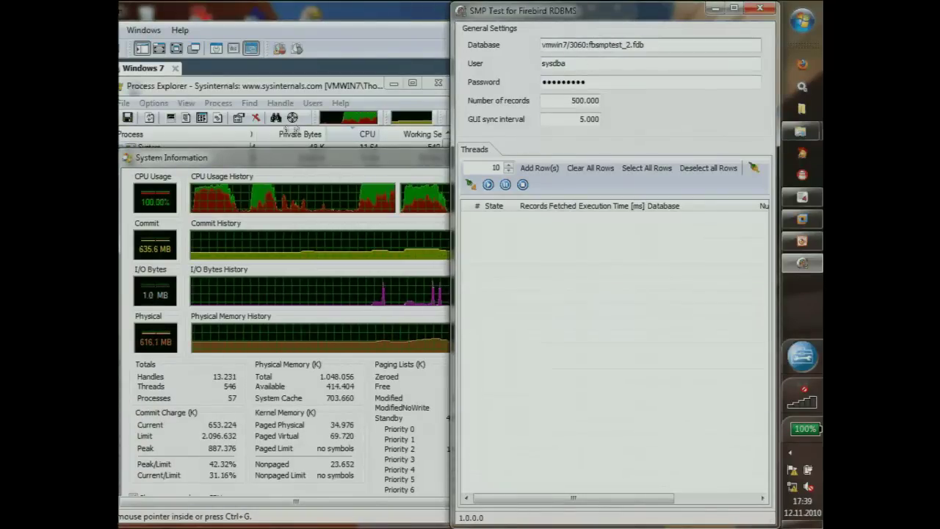
click(360, 88)
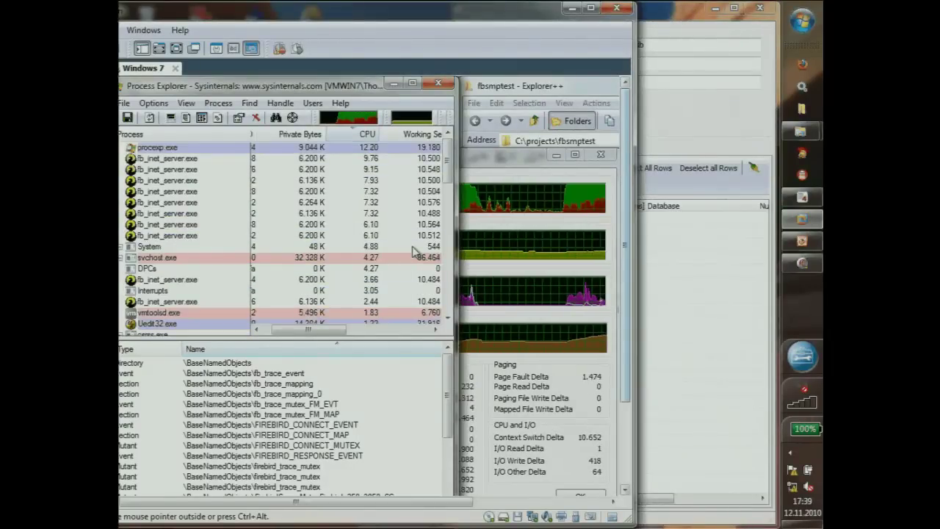
click(224, 177)
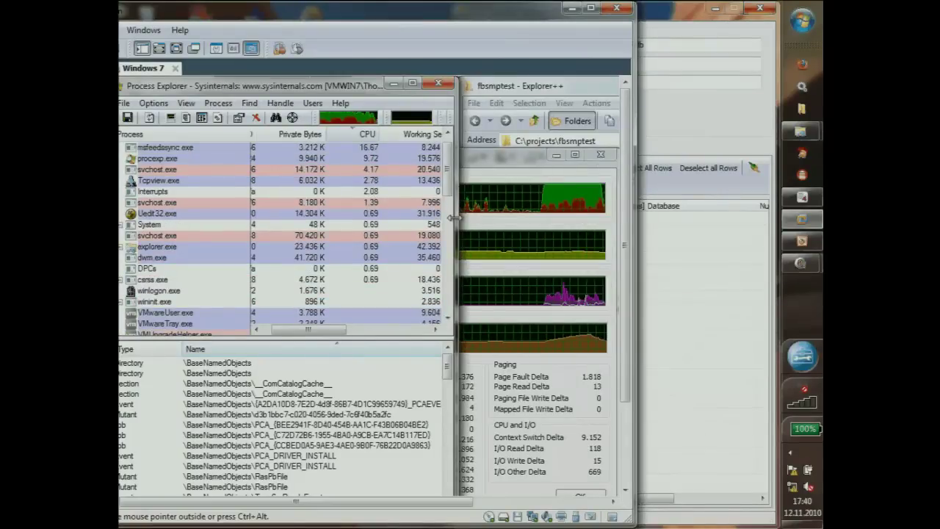
Relaunch the SMP test tool from the fbsmptest folder and add 10 thread rows for localhost/3070:fbsmptest_1.fdb
mouse_move(802, 131)
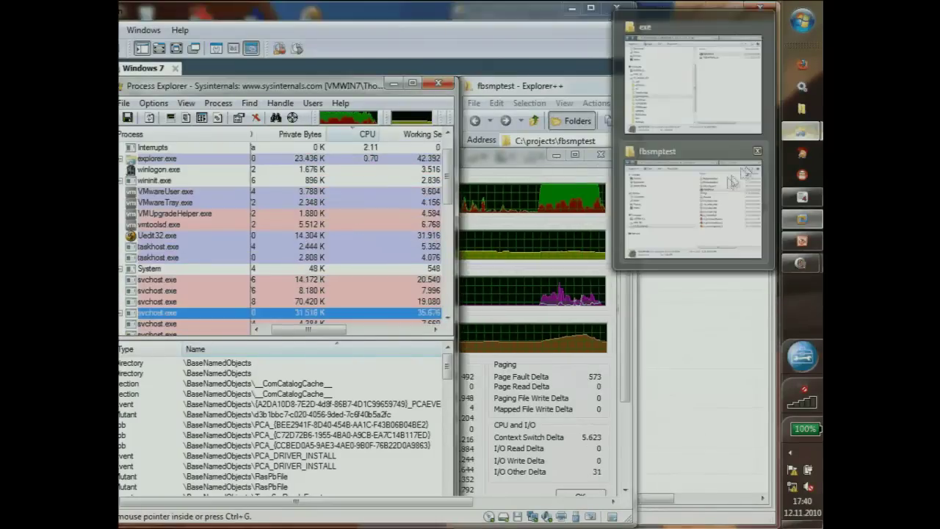
click(734, 180)
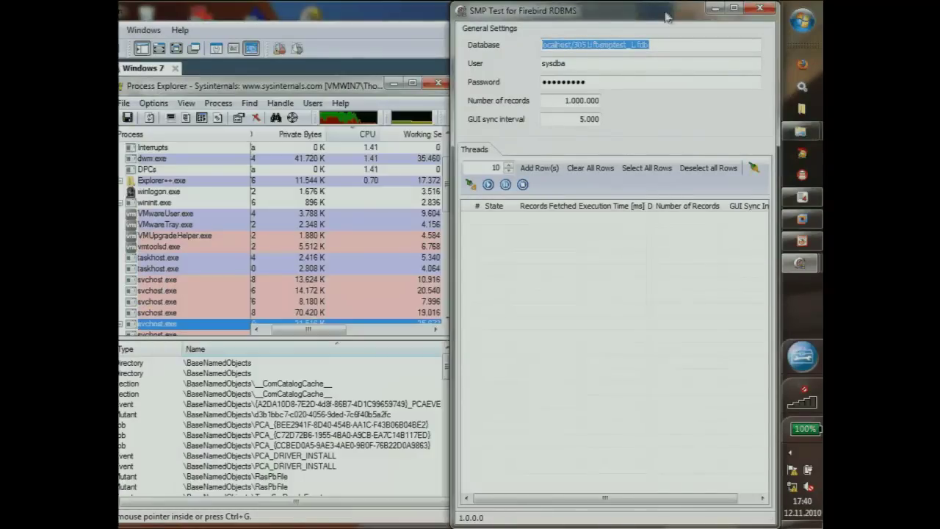
click(623, 81)
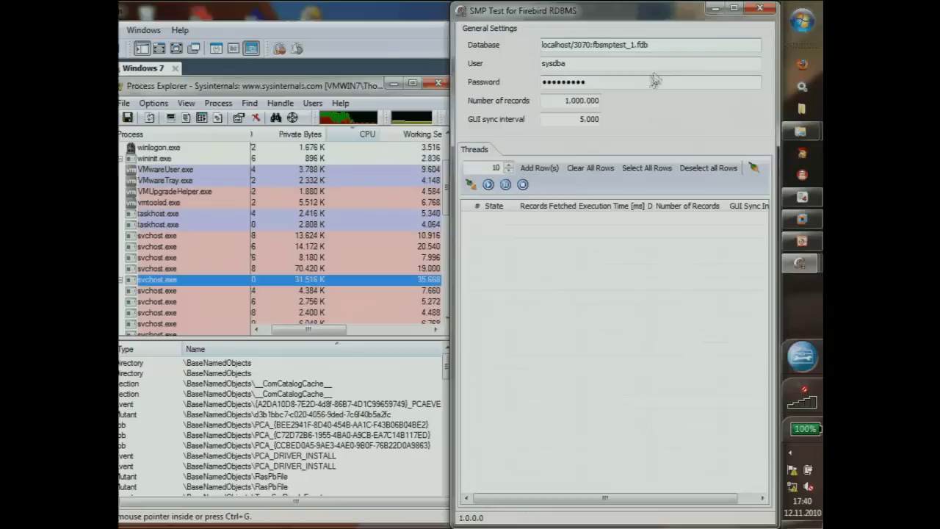
click(543, 169)
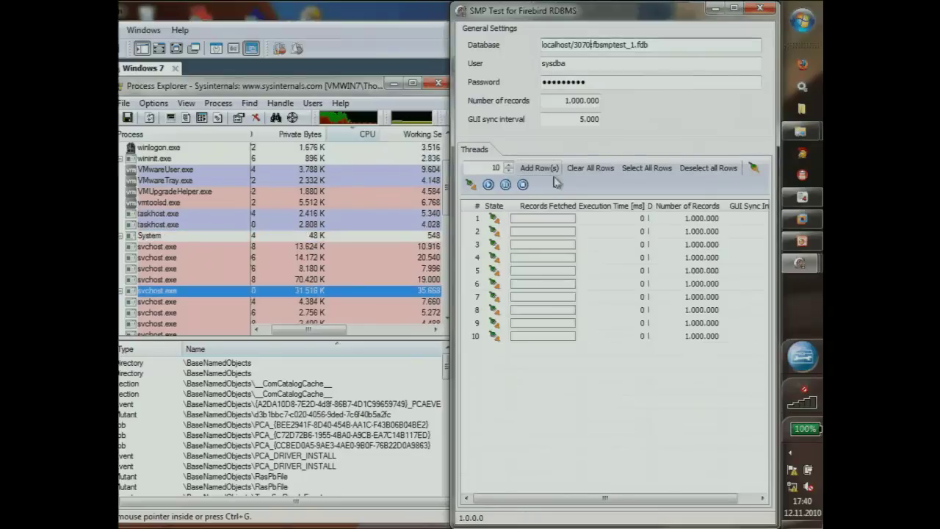
Set the number of records to 100,000 and try to start threads 1 and 2 against localhost/3070
shift+click(591, 230)
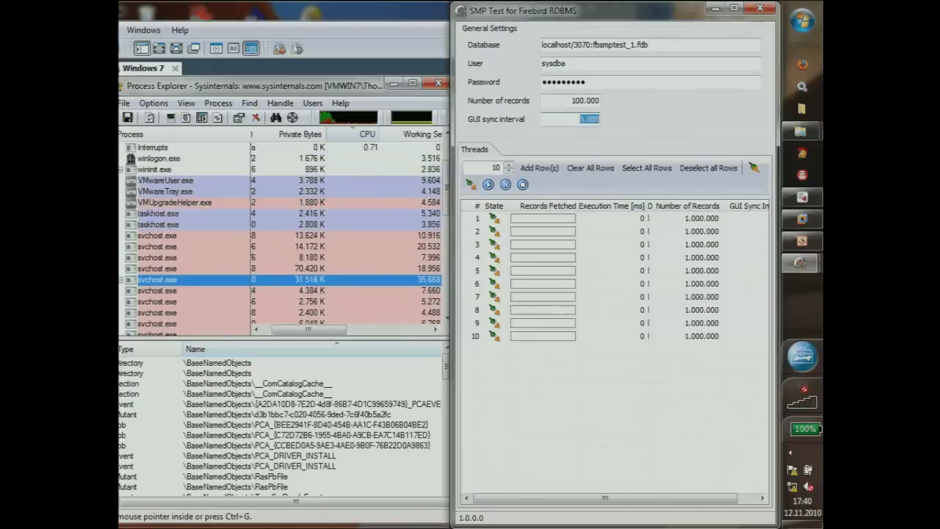
click(598, 218)
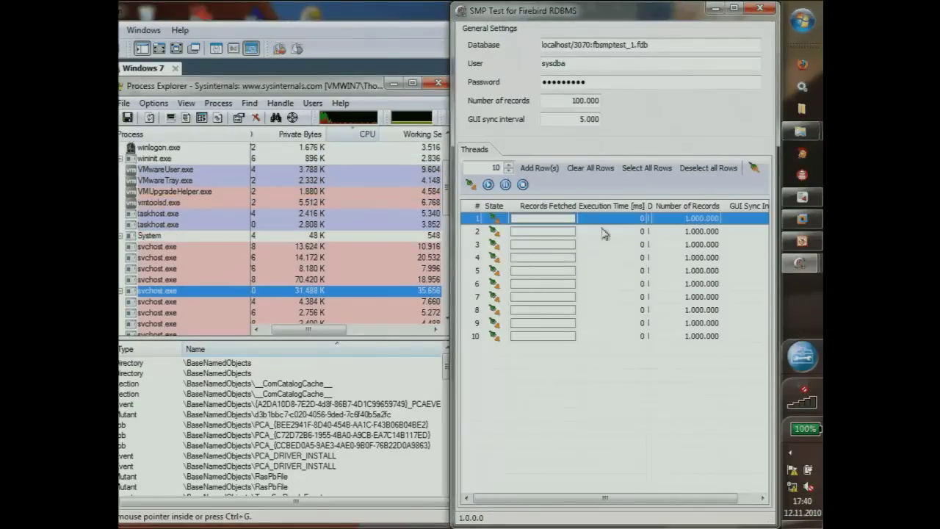
shift+click(602, 231)
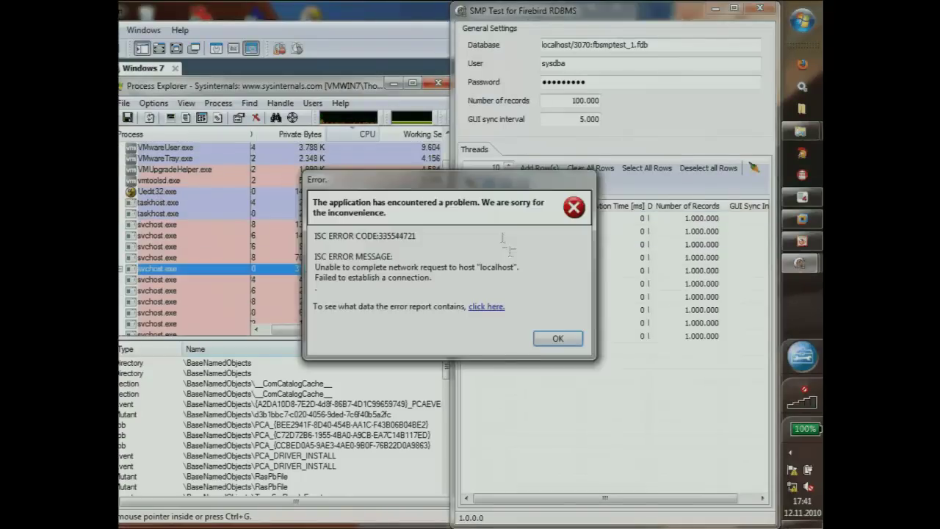
key(Return)
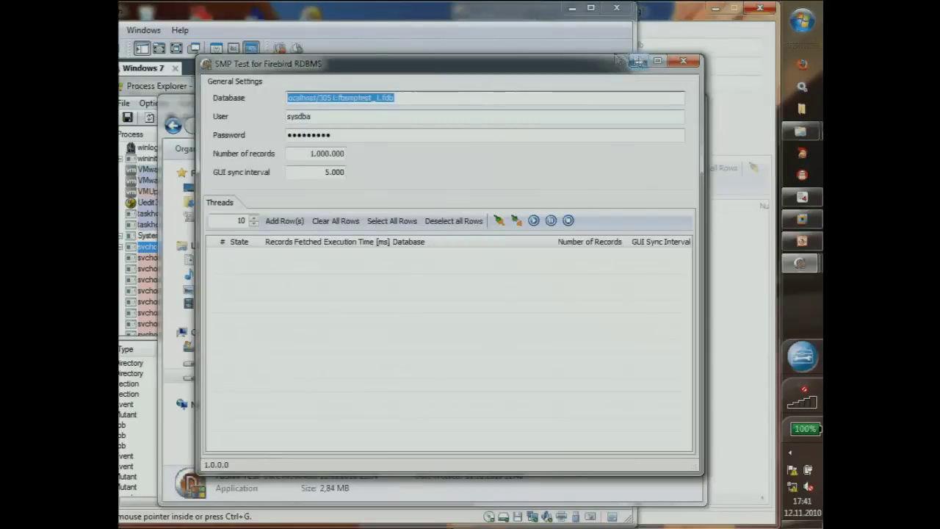
In a fresh SMP test tool, add 10 rows each for vmwin7/3070:fbsmptest_1.fdb and vmwin7/3070:fbsmptest_2.fdb, and set the number of records to 100,000
key(super+Right)
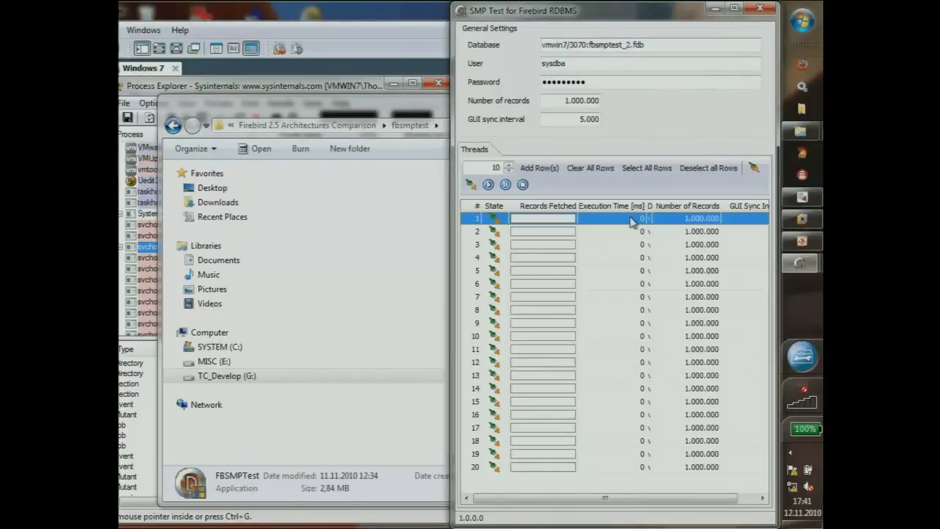
drag(631, 221, 623, 235)
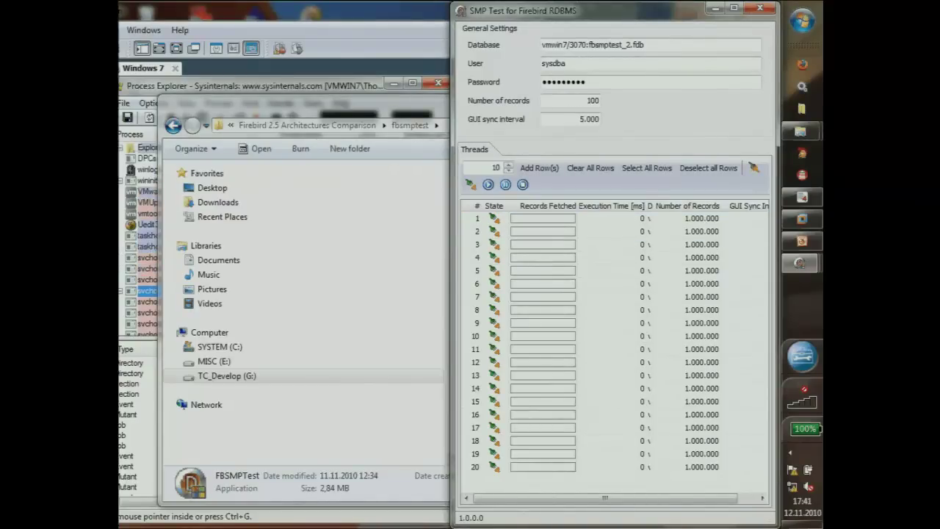
text(00)
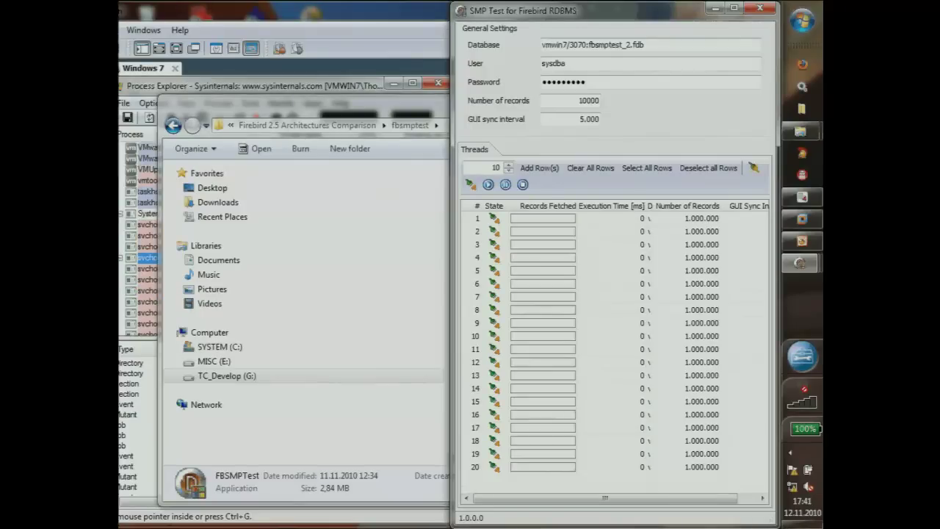
text(0)
key(Tab)
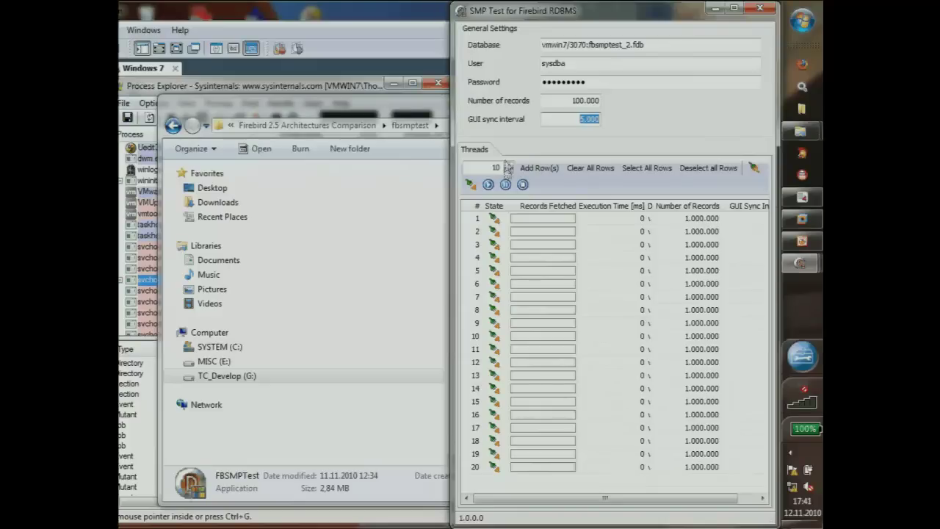
Start threads 1 and 2, both on fbsmptest_1.fdb, and widen the Database column to show the full connection strings
drag(555, 218, 586, 251)
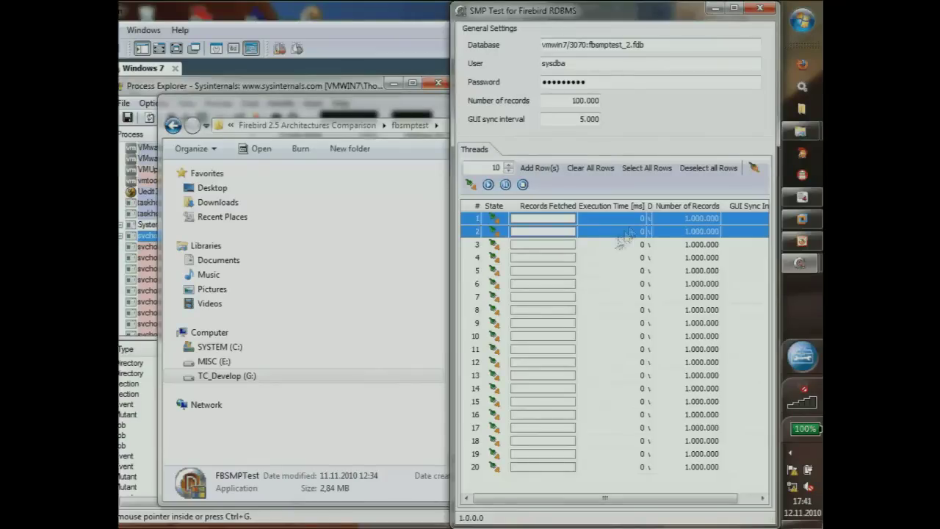
double_click(651, 205)
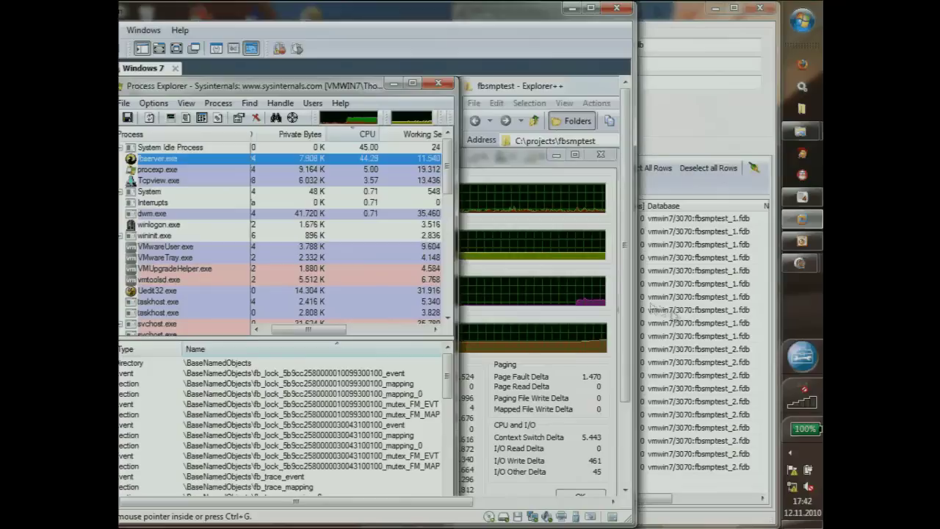
Select thread 3 on fbsmptest_1.fdb and thread 11 on fbsmptest_2.fdb in the SMP test tool and start both
click(686, 116)
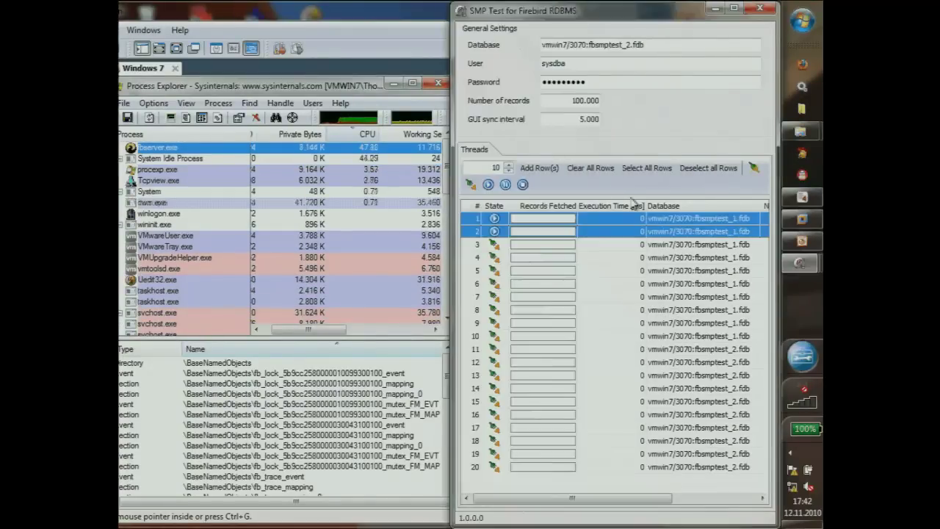
click(661, 244)
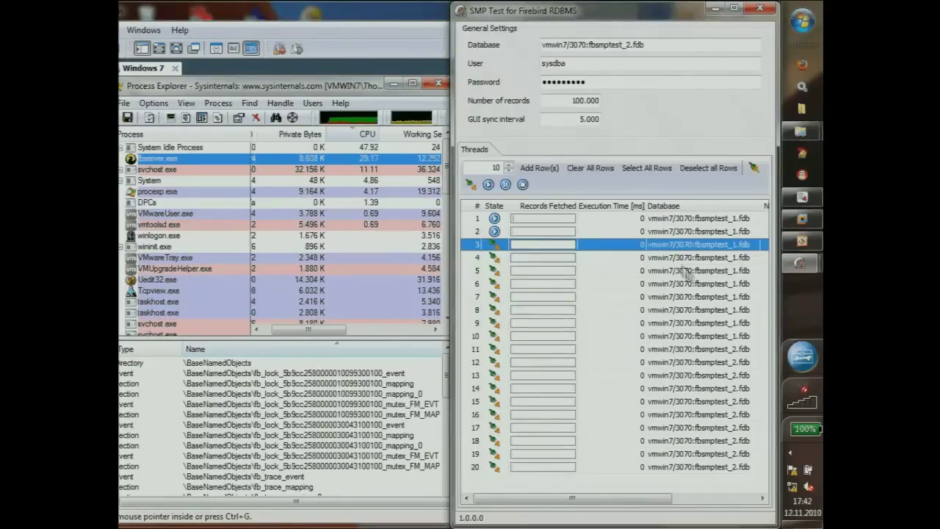
ctrl+click(654, 349)
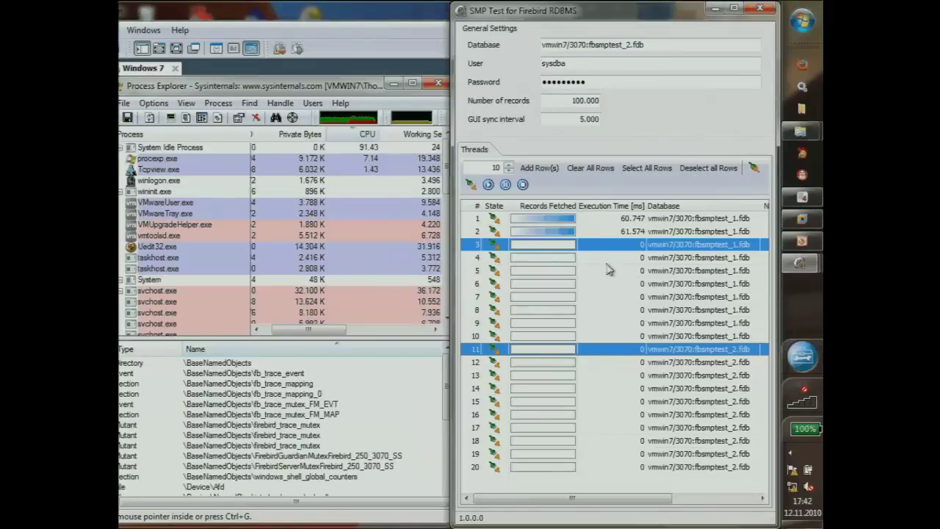
click(489, 185)
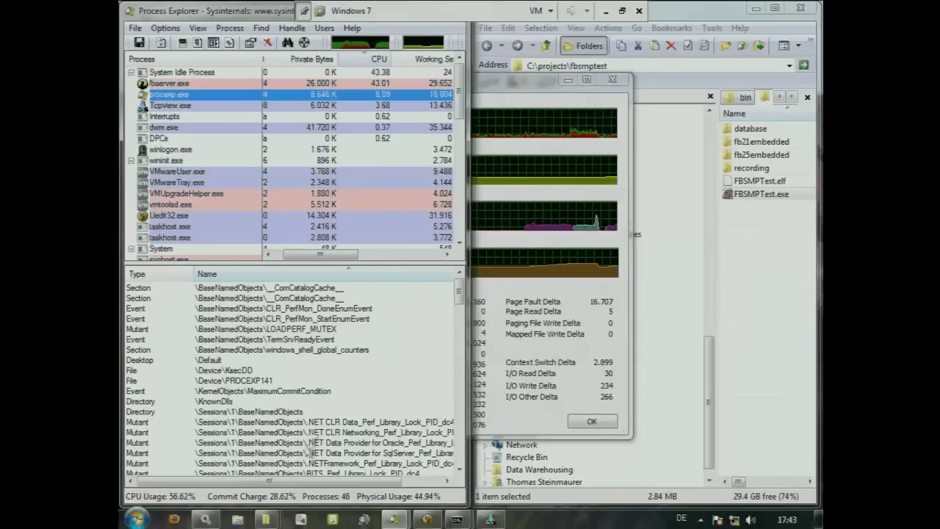
In the virtual machine, open firebird.conf from the Firebird_250_3070_SS folder in UltraEdit and search for "cpu" to reach the CpuAffinityMask setting
click(264, 519)
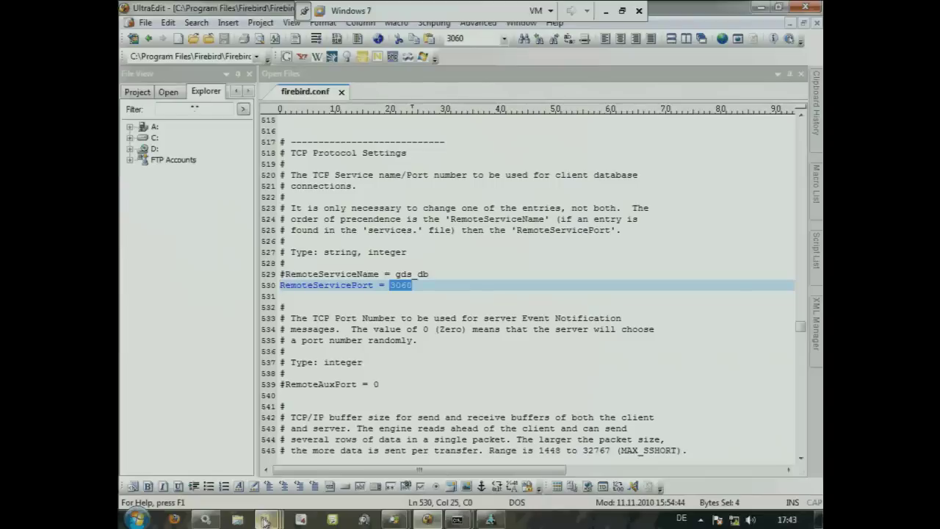
click(265, 520)
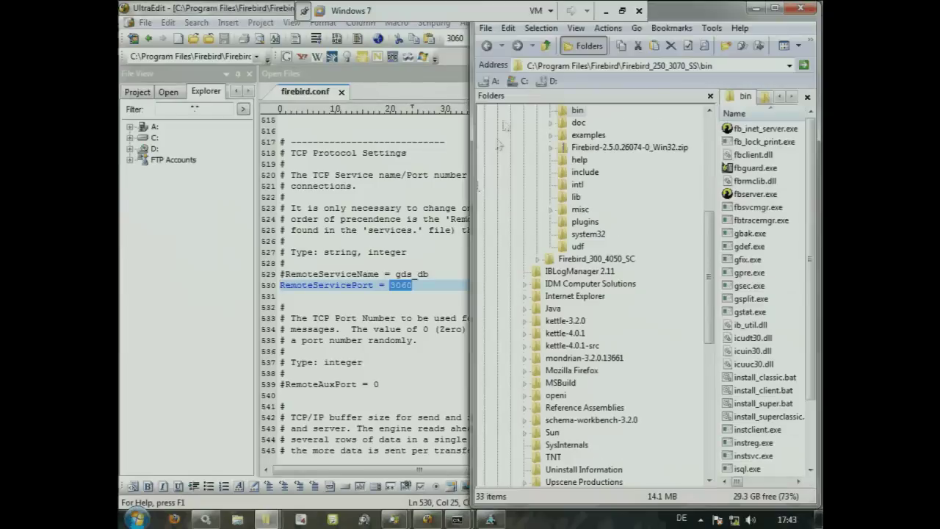
key(super+Up)
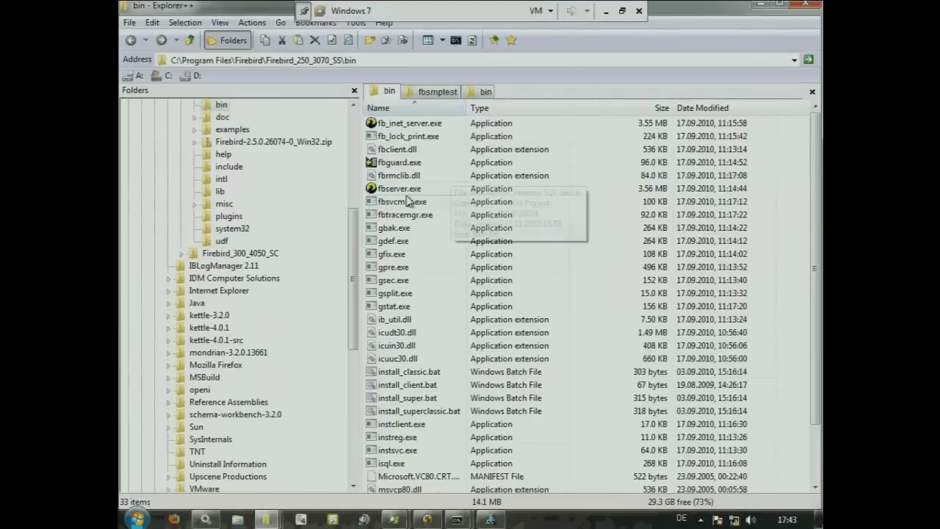
scroll(359, 187, up, 4)
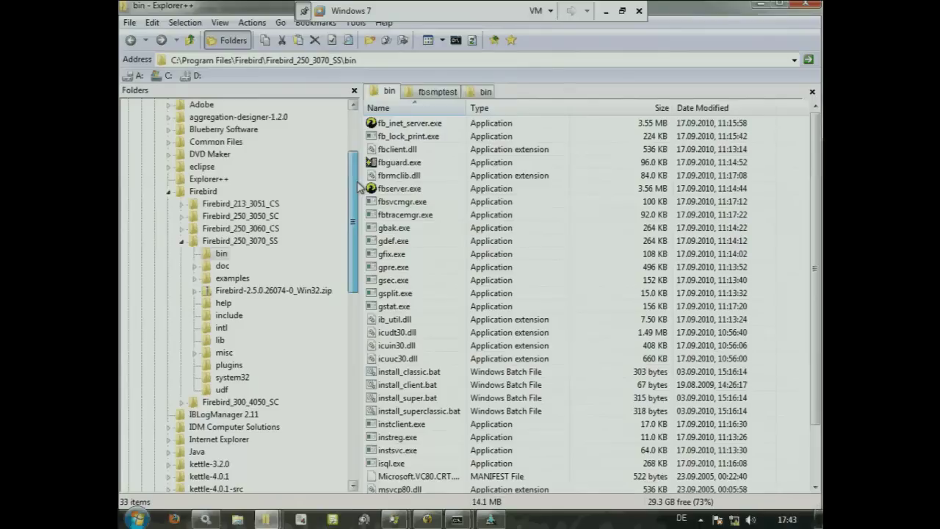
click(239, 240)
double_click(416, 294)
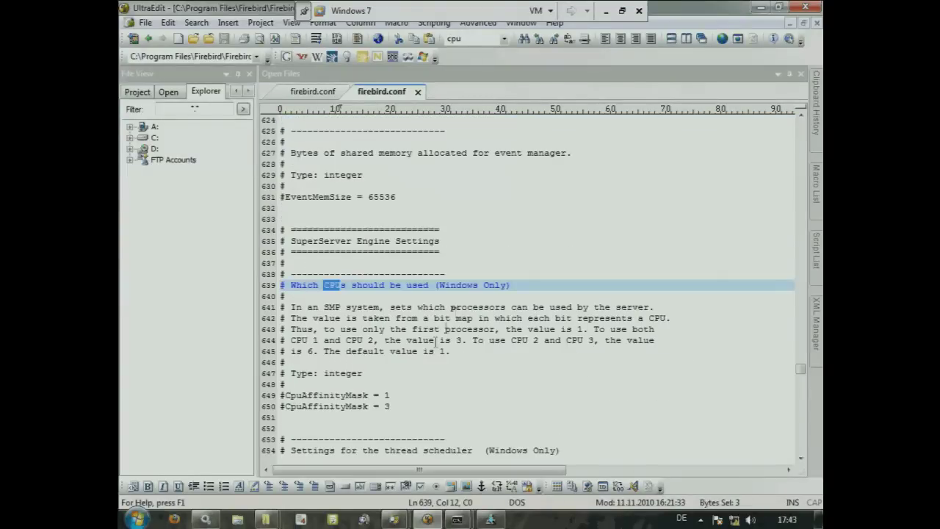
scroll(344, 345, down, 2)
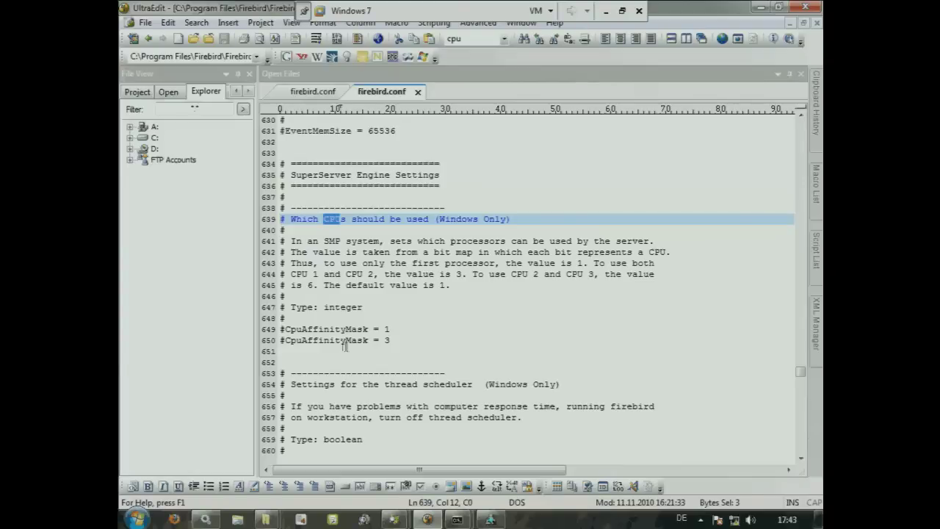
Uncomment the CpuAffinityMask = 3 line in the SuperServer firebird.conf and save the file
click(390, 329)
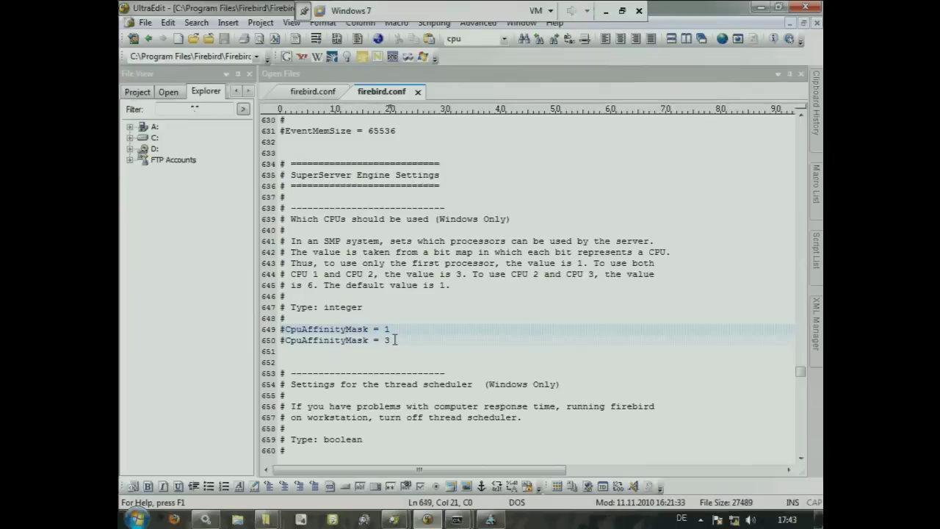
triple_click(395, 340)
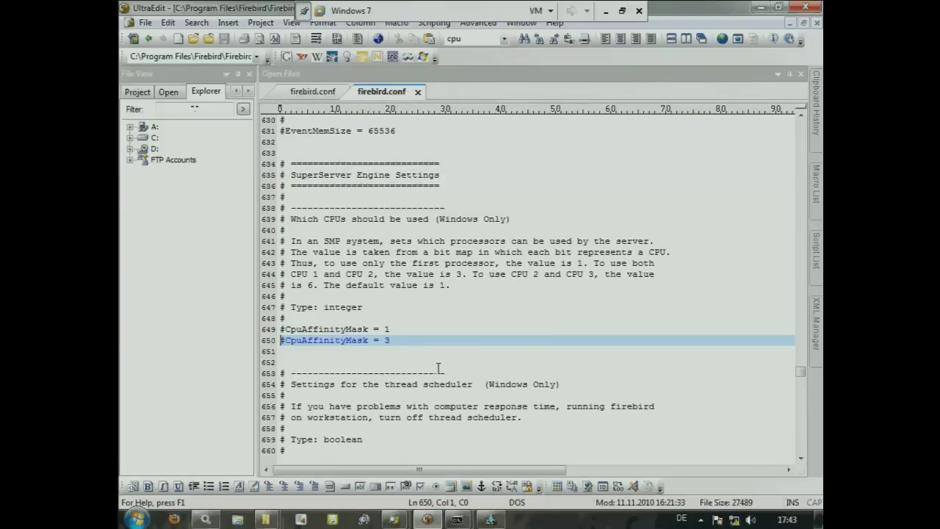
key(ctrl+shift+b)
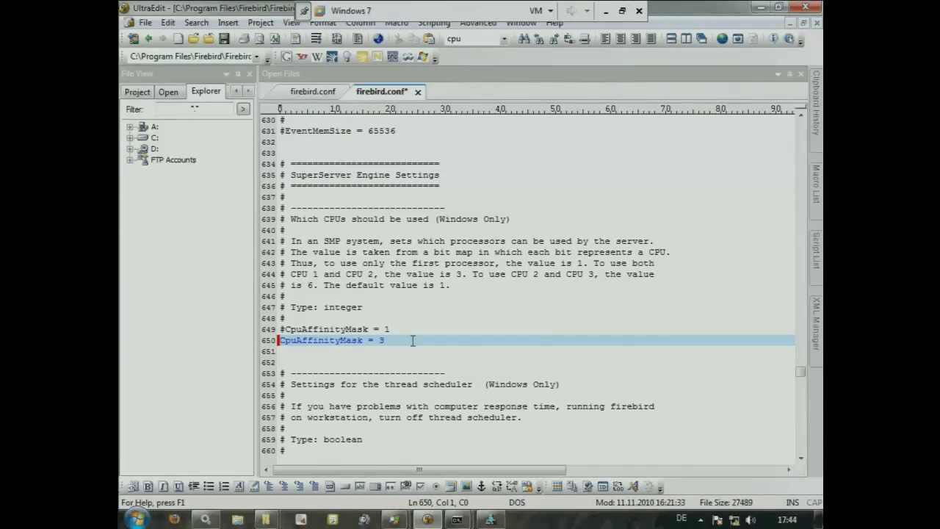
double_click(381, 340)
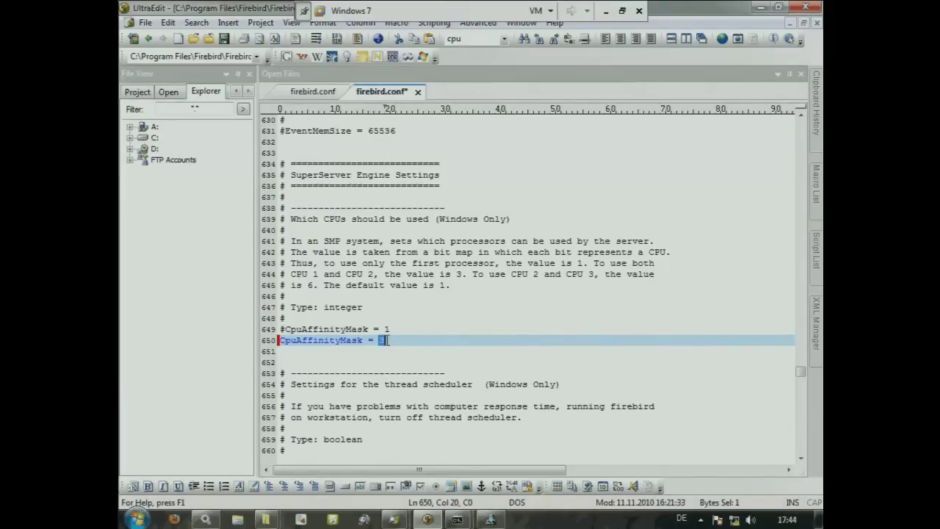
key(ctrl+s)
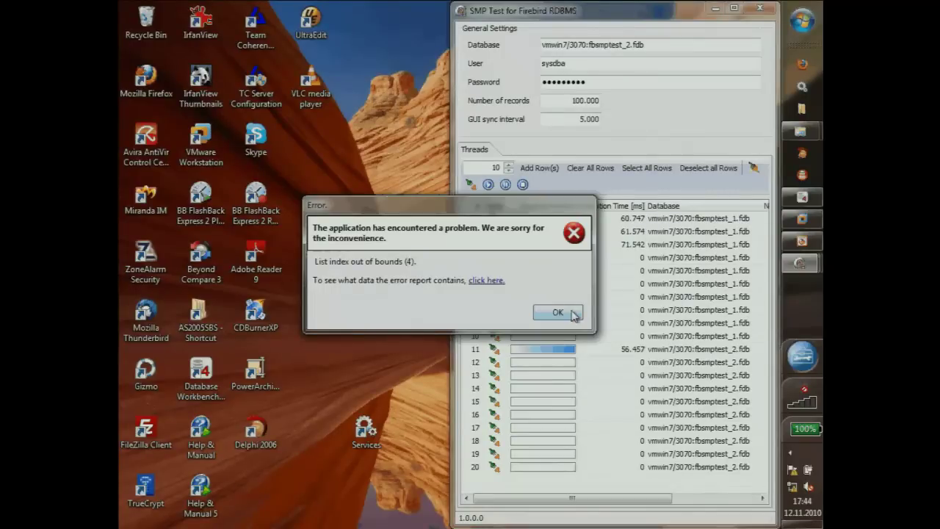
Dismiss the SMP test tool's error and start the Firebird Guardian - Firebird_250_3070_SS service in the virtual machine
click(574, 313)
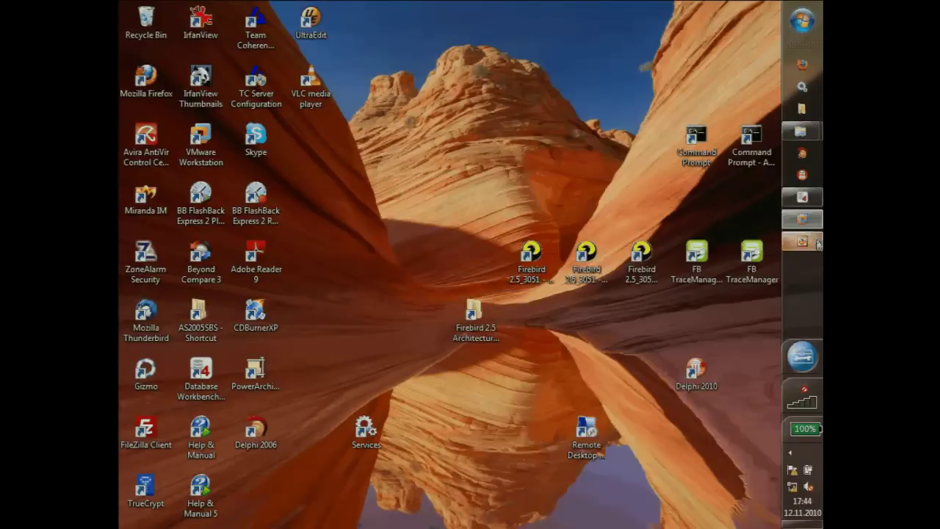
click(801, 240)
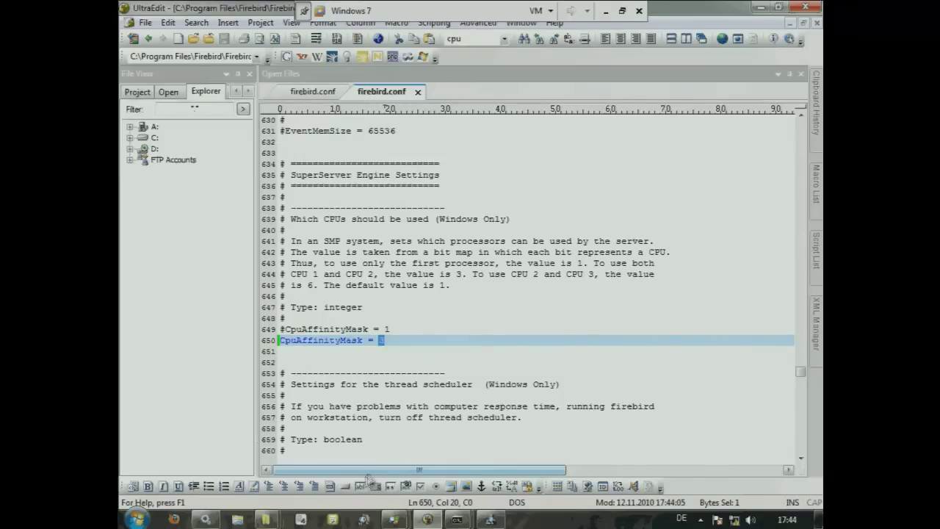
click(206, 519)
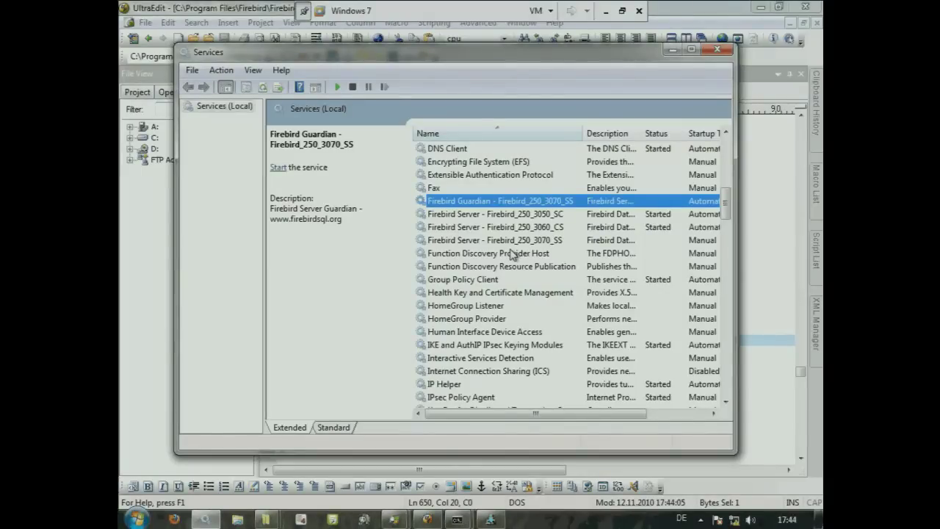
click(337, 86)
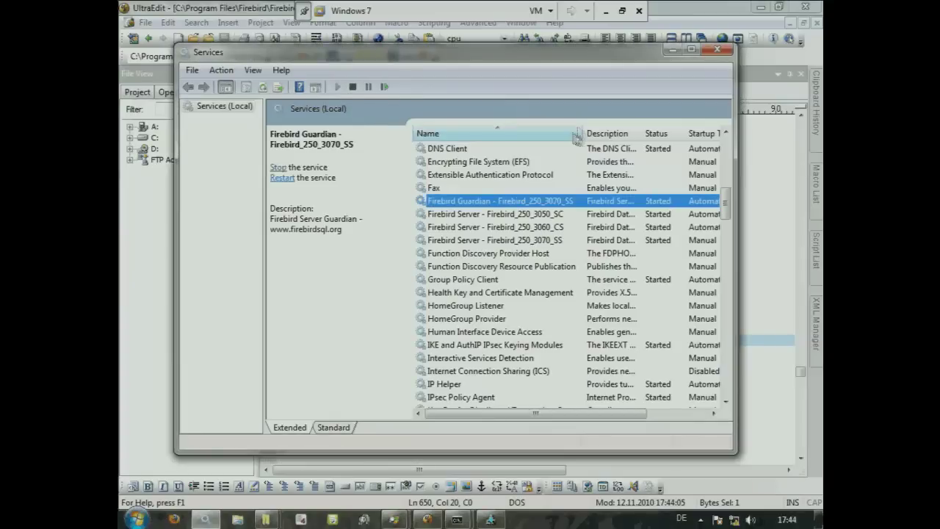
Take the virtual machine out of full-screen mode and bring Process Explorer to the front
key(ctrl+alt+Return)
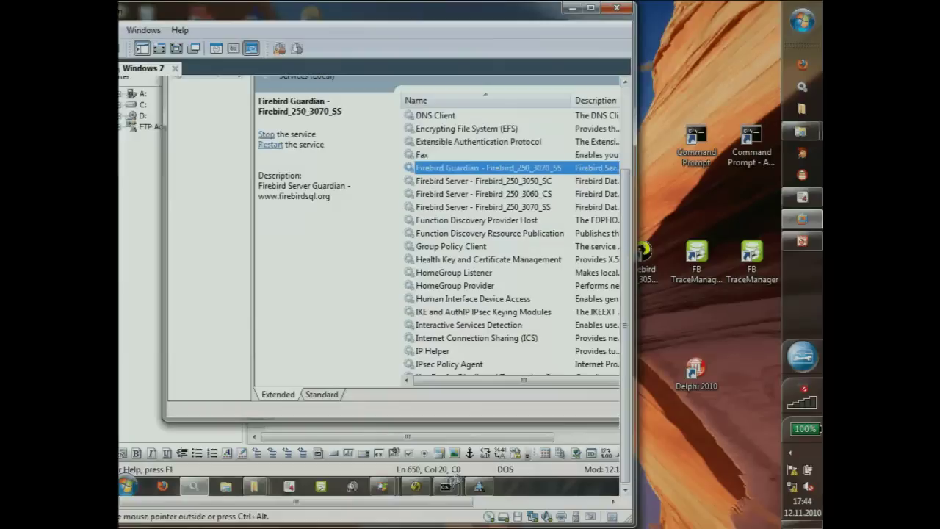
click(382, 486)
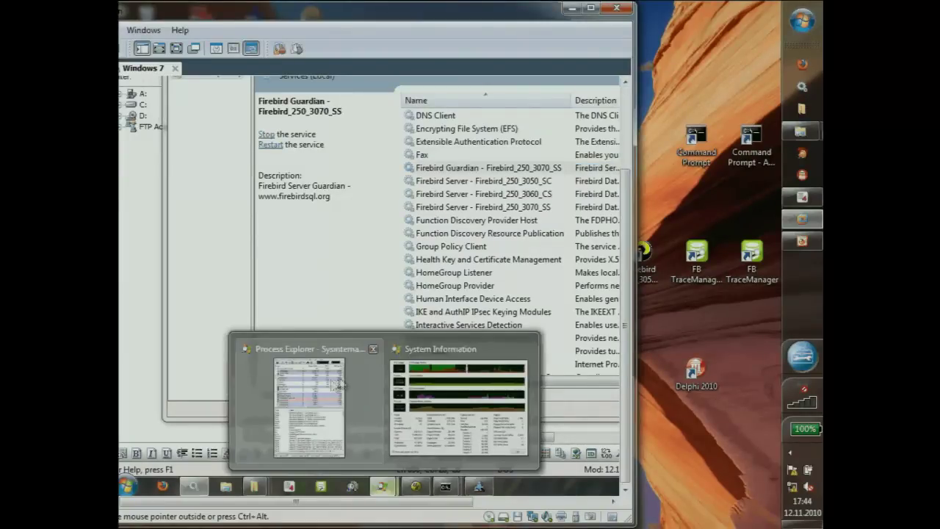
click(338, 383)
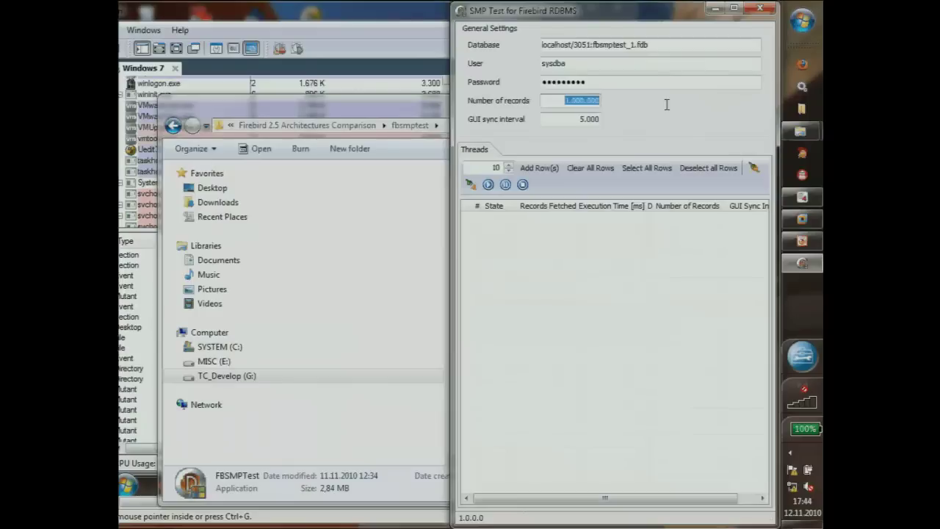
Set the number of records to 50,000 in the fresh SMP test tool
text(50.00)
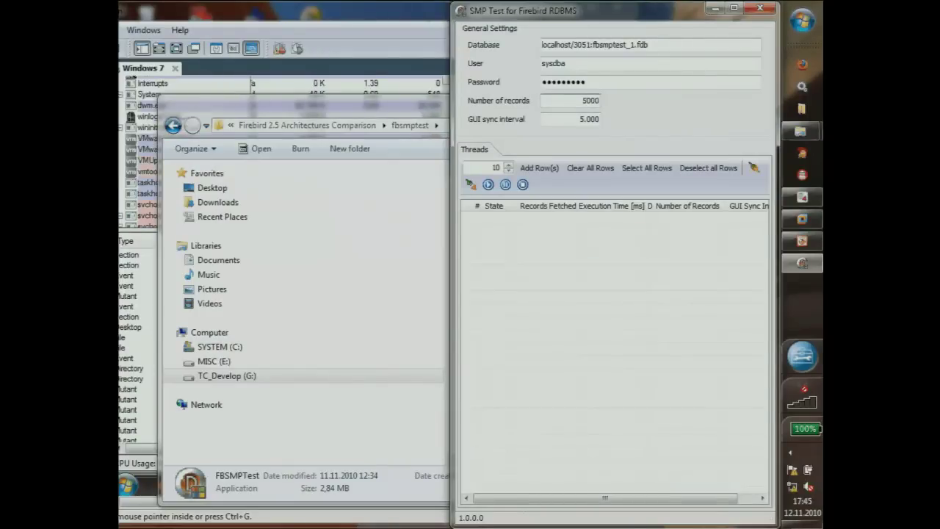
text(0)
key(Tab)
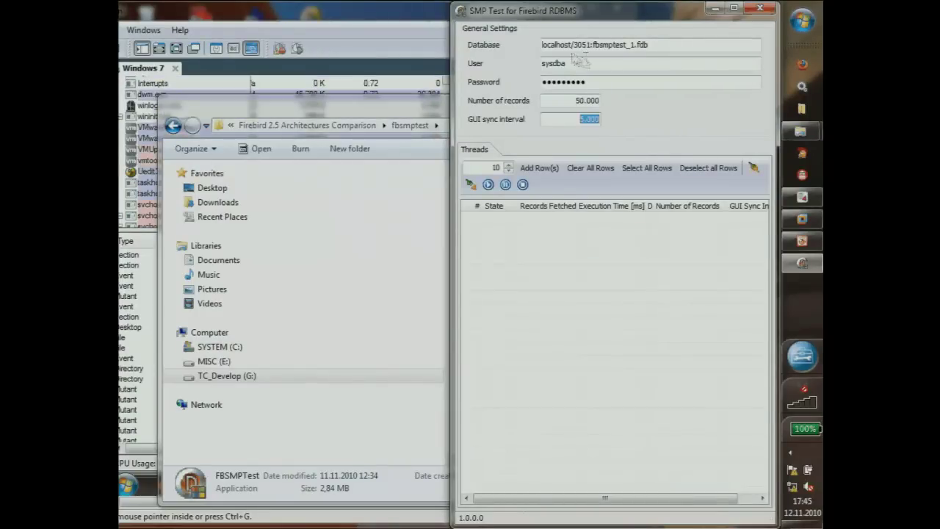
Add 10 rows each for vmwin7/3070:fbsmptest_1.fdb and vmwin7/3070:fbsmptest_2.fdb, and widen the Database column to show the full connection strings
click(570, 45)
key(BackSpace)
key(BackSpace)
key(BackSpace)
key(BackSpace)
key(BackSpace)
key(BackSpace)
key(BackSpace)
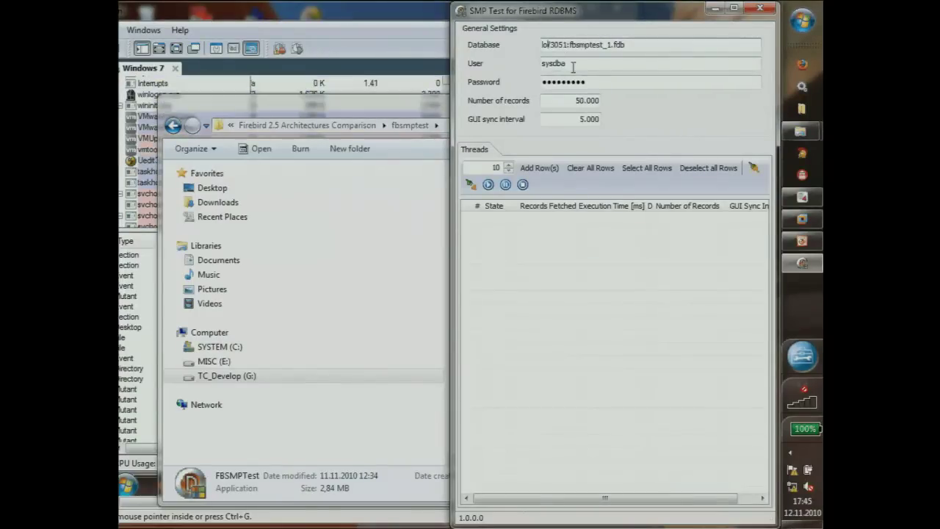
key(BackSpace)
key(BackSpace)
text(vmwin)
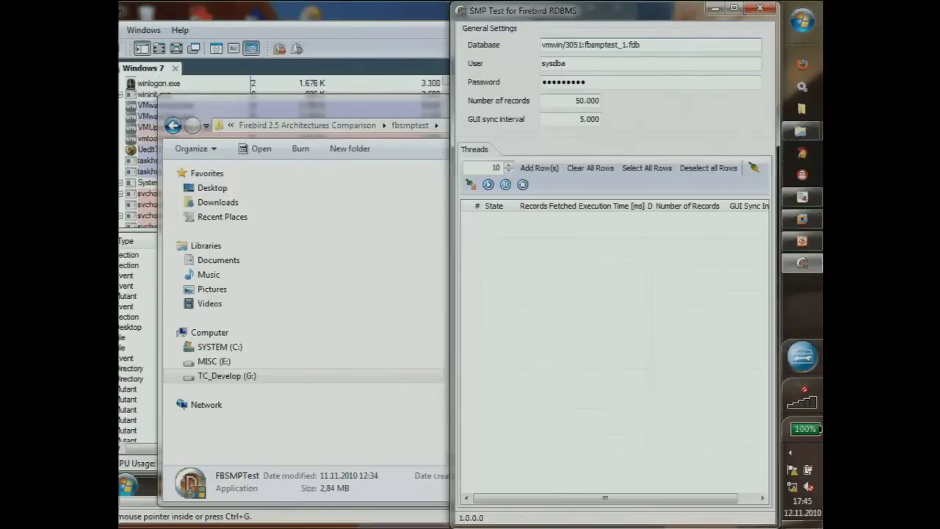
text(7)
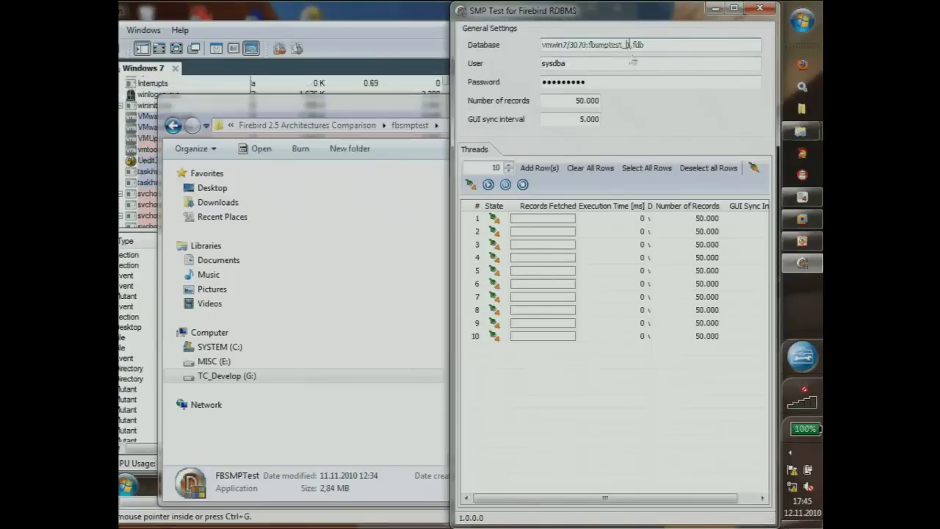
text(2)
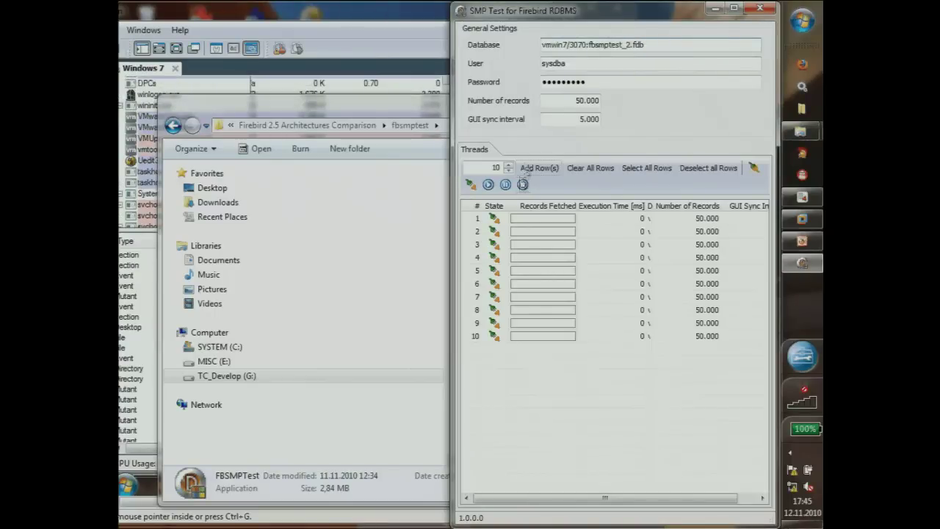
drag(425, 111, 429, 110)
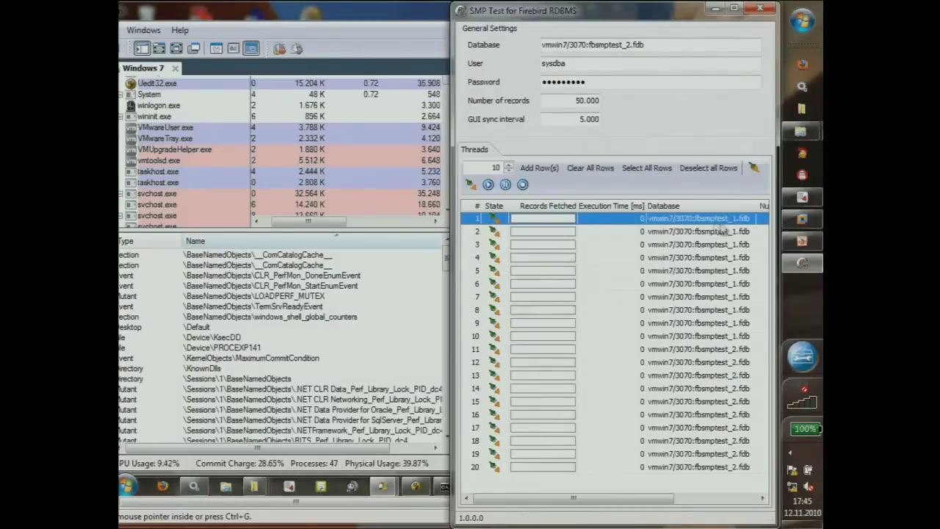
Start threads 1 and 11, one on each test database, and check the CPU usage in Process Explorer
ctrl+click(682, 347)
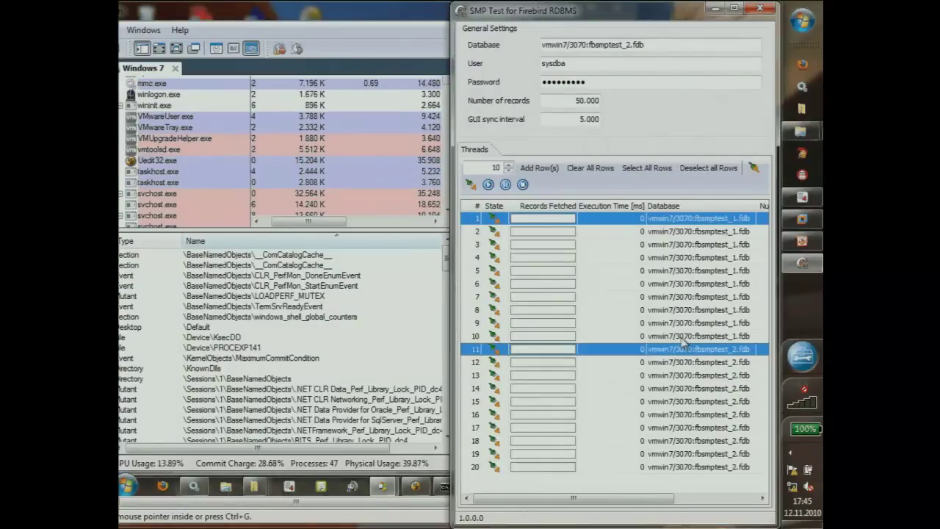
click(488, 185)
click(449, 99)
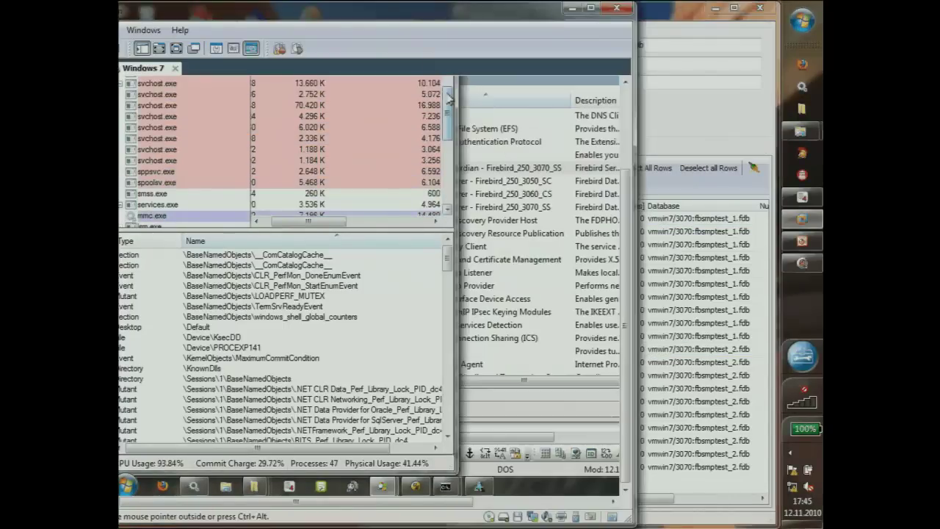
drag(447, 94, 447, 76)
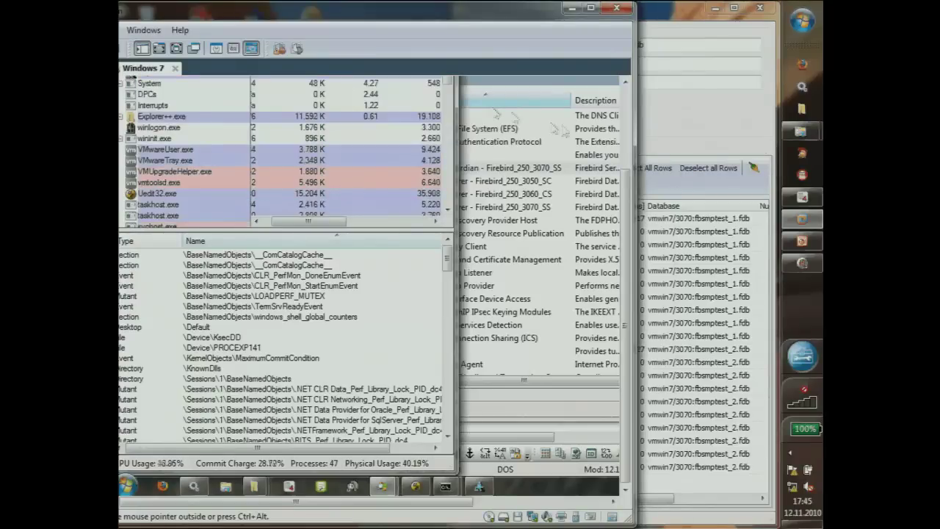
click(624, 145)
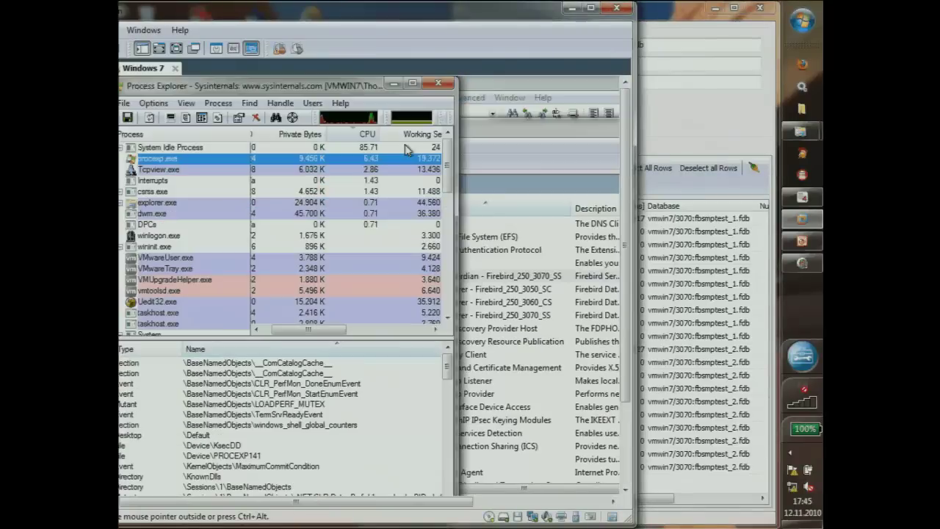
click(657, 118)
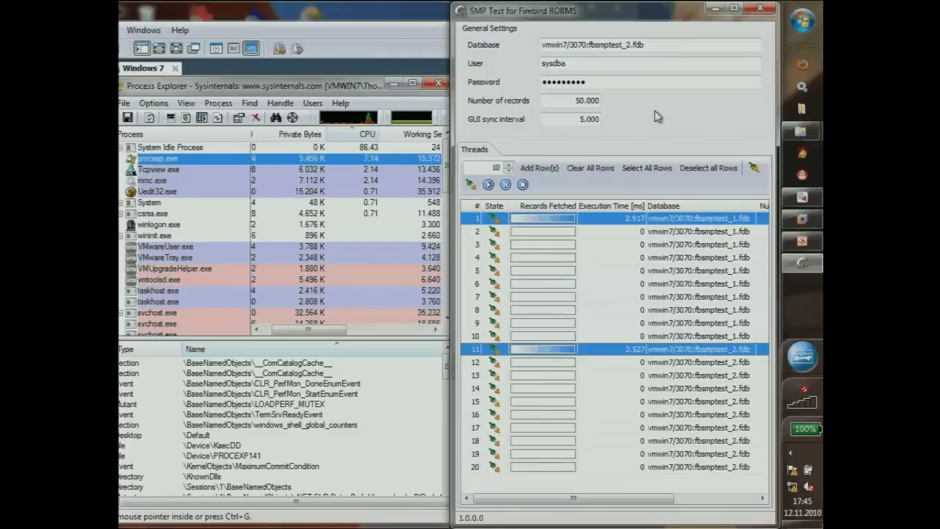
Clear all thread rows and set the number of records to 500,000
click(580, 168)
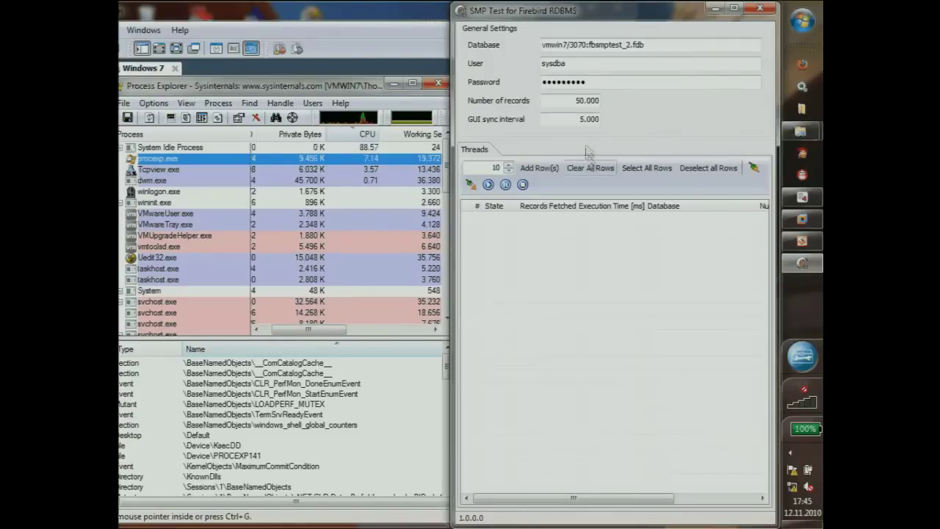
click(579, 101)
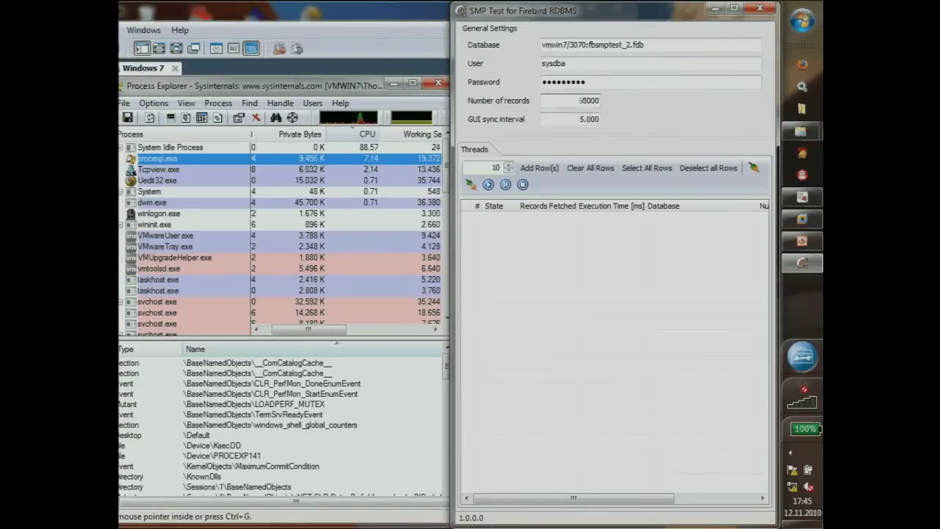
text(0)
key(Tab)
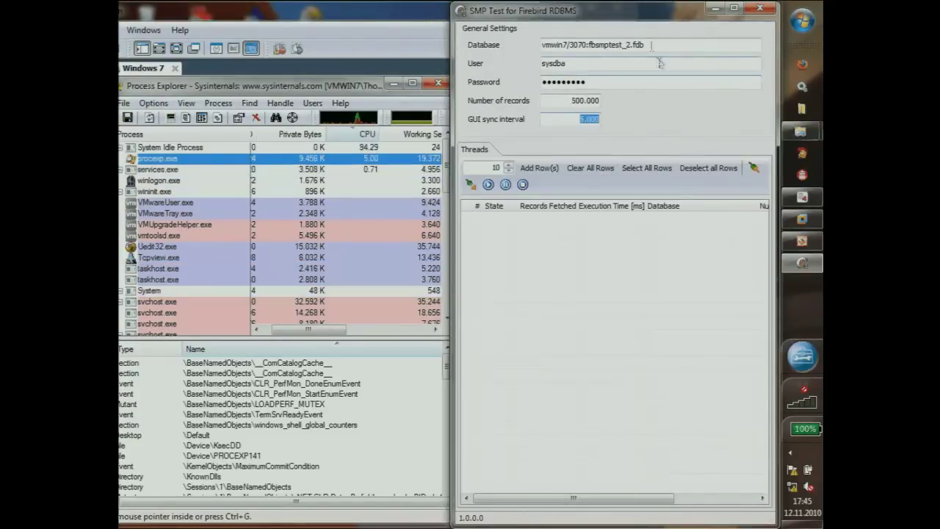
Add 10 new rows for fbsmptest_1.fdb and 10 for fbsmptest_2.fdb on vmwin7/3070 with 500,000 records
click(630, 45)
key(BackSpace)
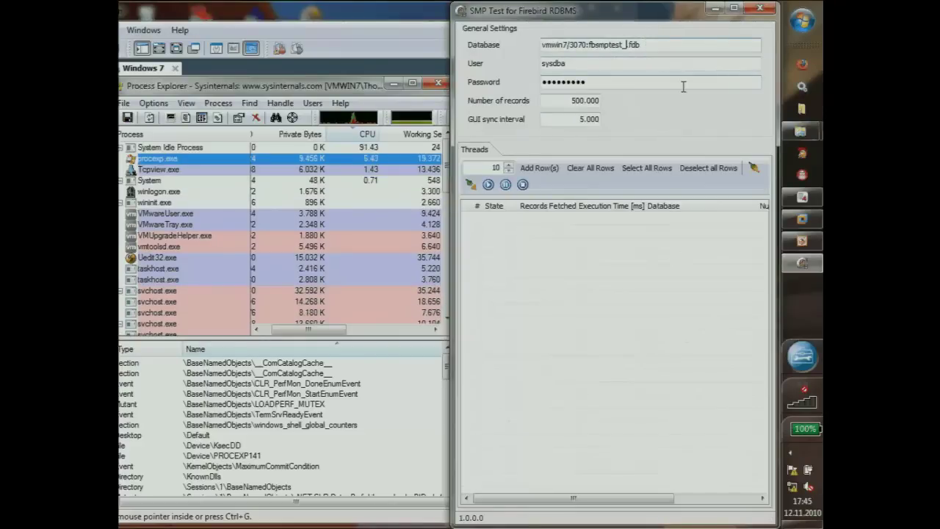
text(1)
key(Return)
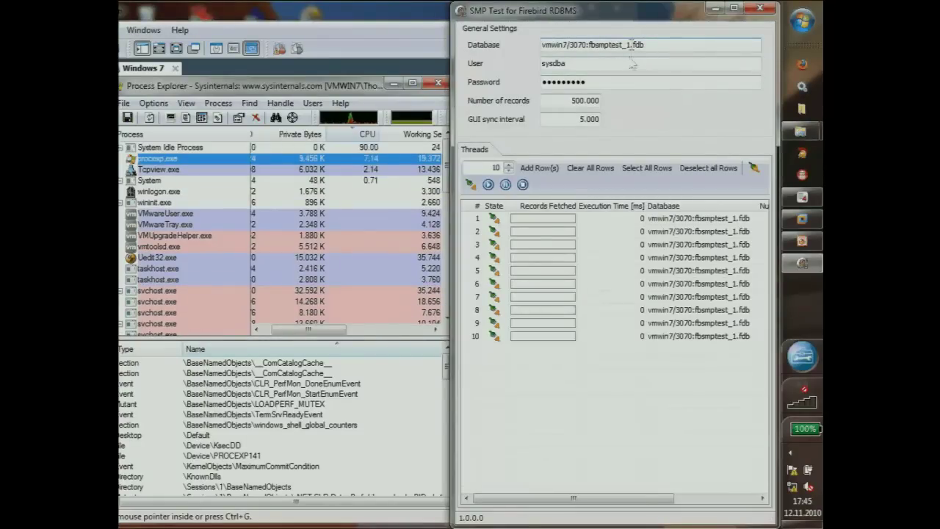
key(BackSpace)
text(2)
key(Return)
Start threads 1 and 11 with 500,000 records and select fbserver.exe in Process Explorer to check its CPU usage
click(615, 221)
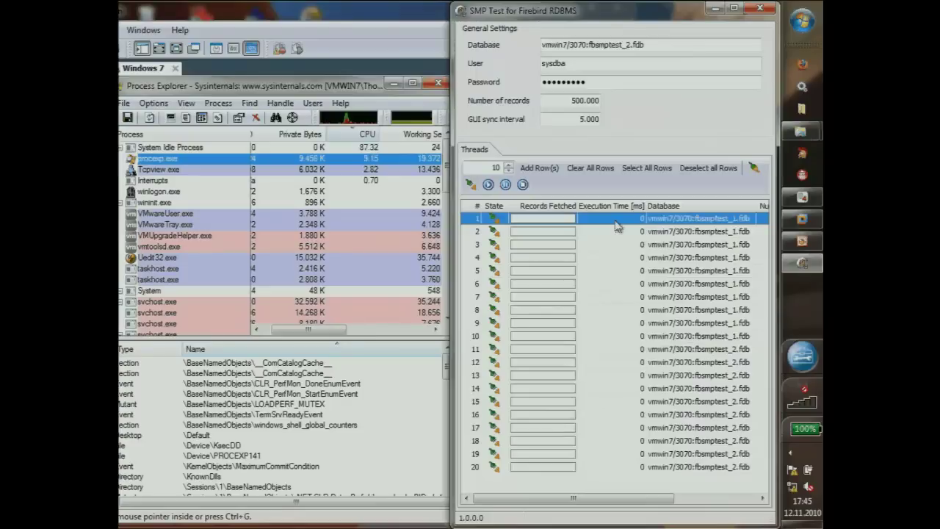
ctrl+click(708, 351)
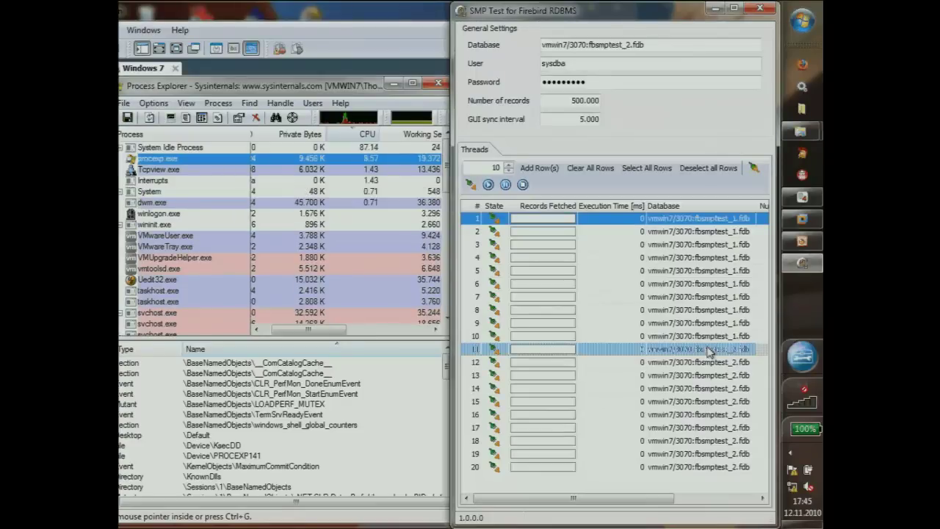
click(488, 184)
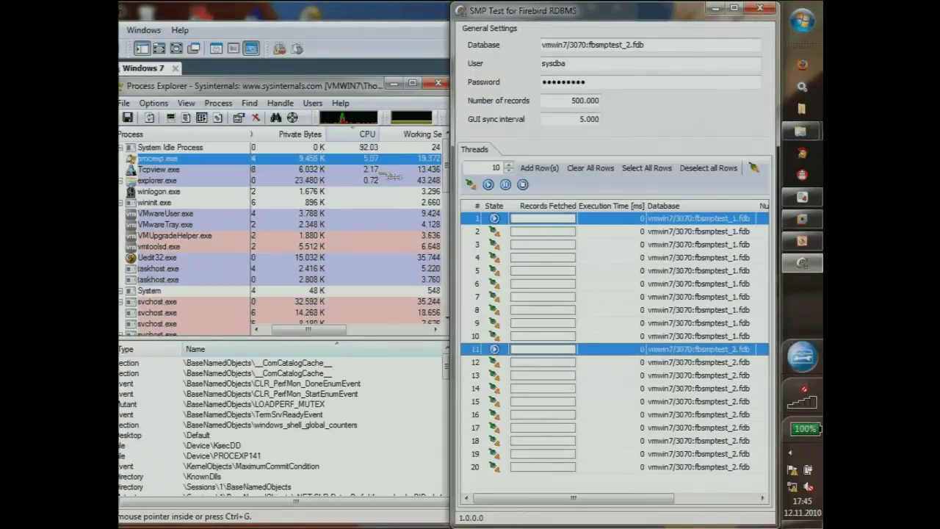
click(368, 150)
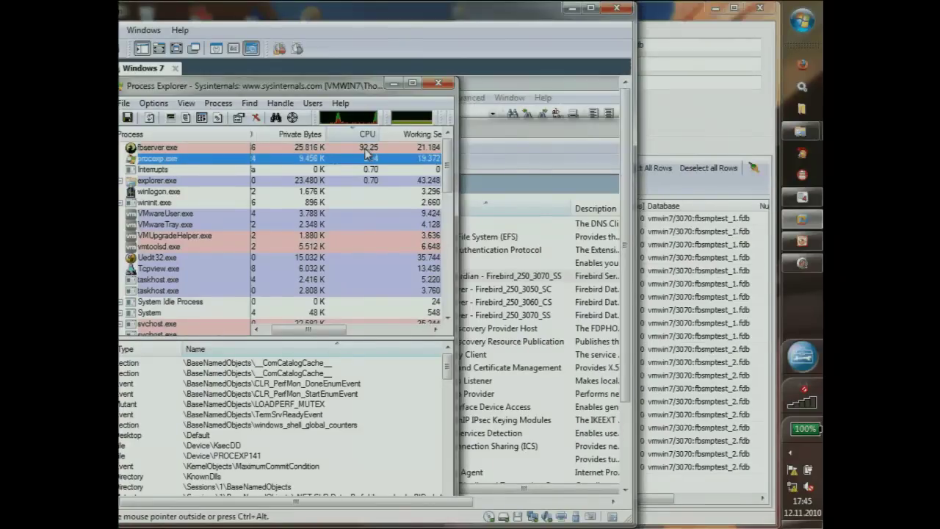
click(367, 149)
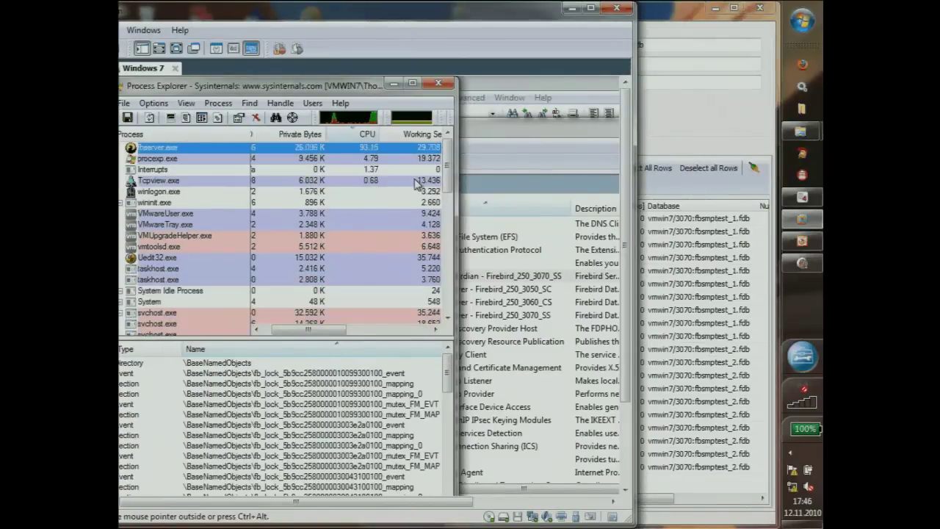
Switch to the Firebird 2.5 Architectures Comparison presentation in PowerPoint
click(803, 242)
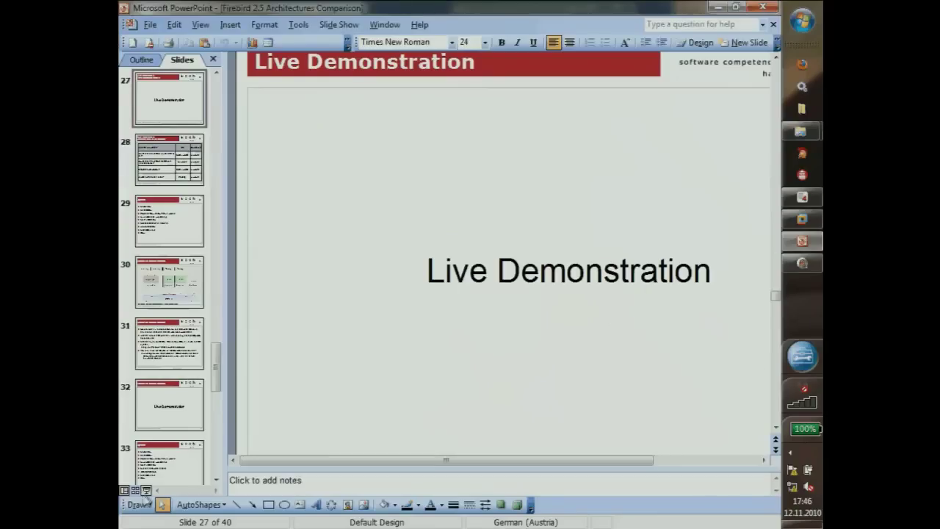